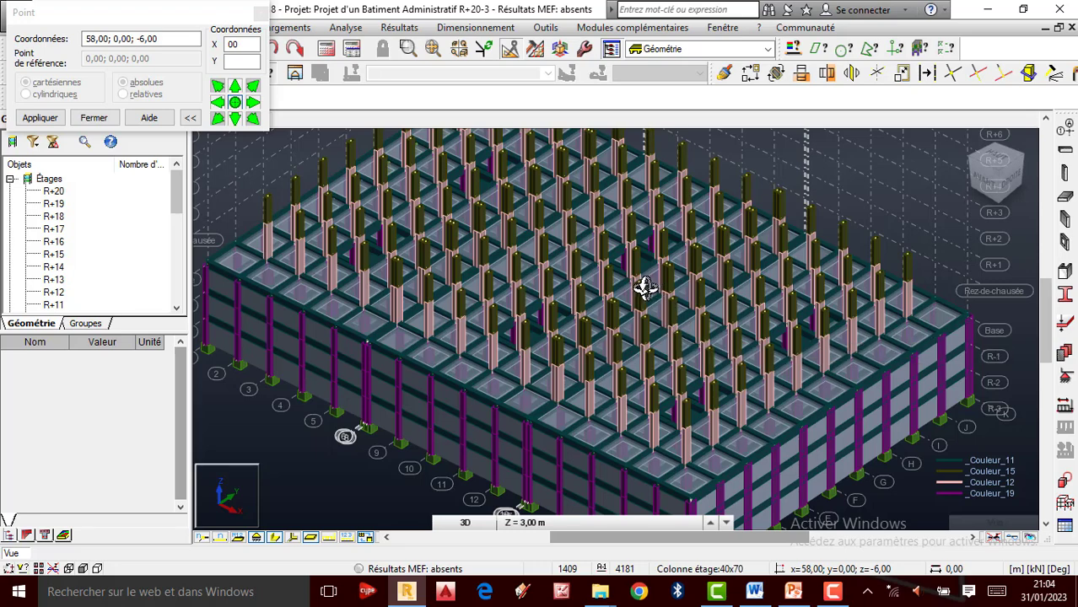
Examine the 3D building model, focusing on the basement storeys and the columns rising above them.
{"action": "scroll", "coordinate": [644, 286], "scroll_direction": "down", "scroll_amount": 2}
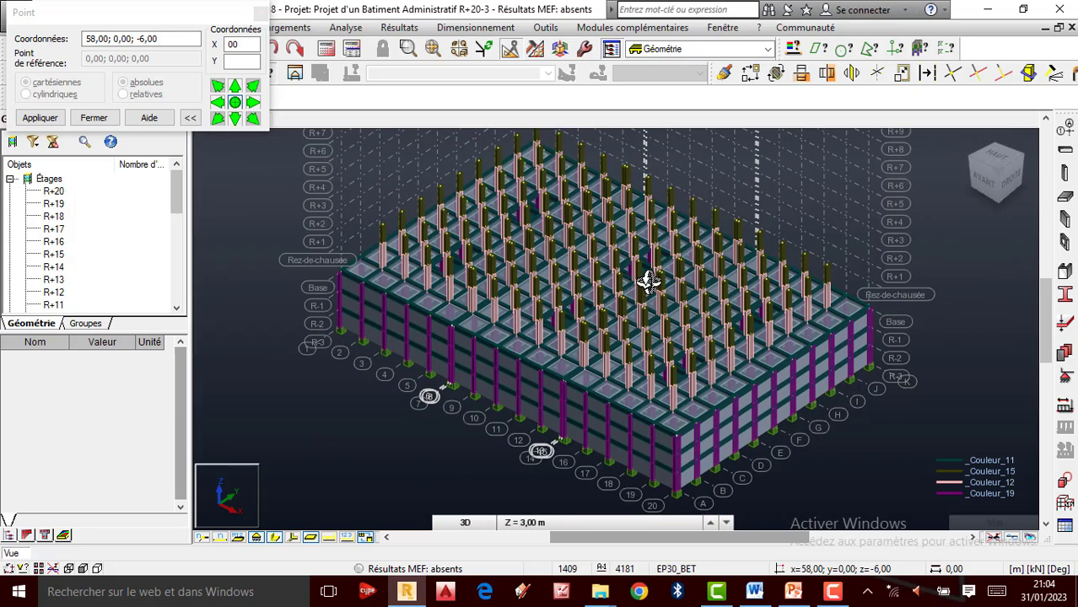
{"action": "scroll", "coordinate": [647, 282], "scroll_direction": "up", "scroll_amount": 2}
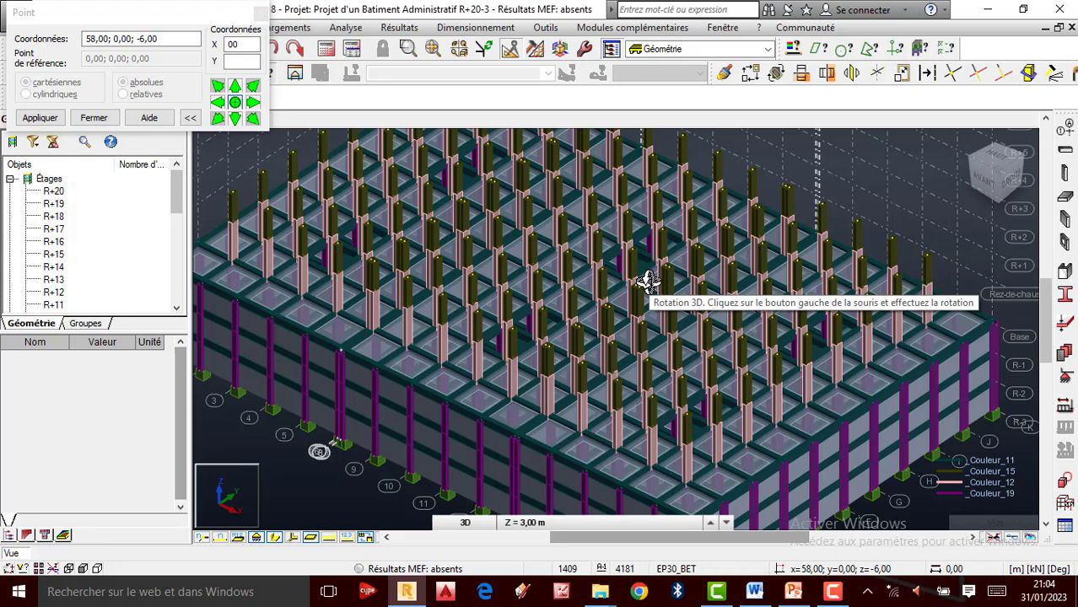
{"action": "scroll", "coordinate": [607, 300], "scroll_direction": "down", "scroll_amount": 2}
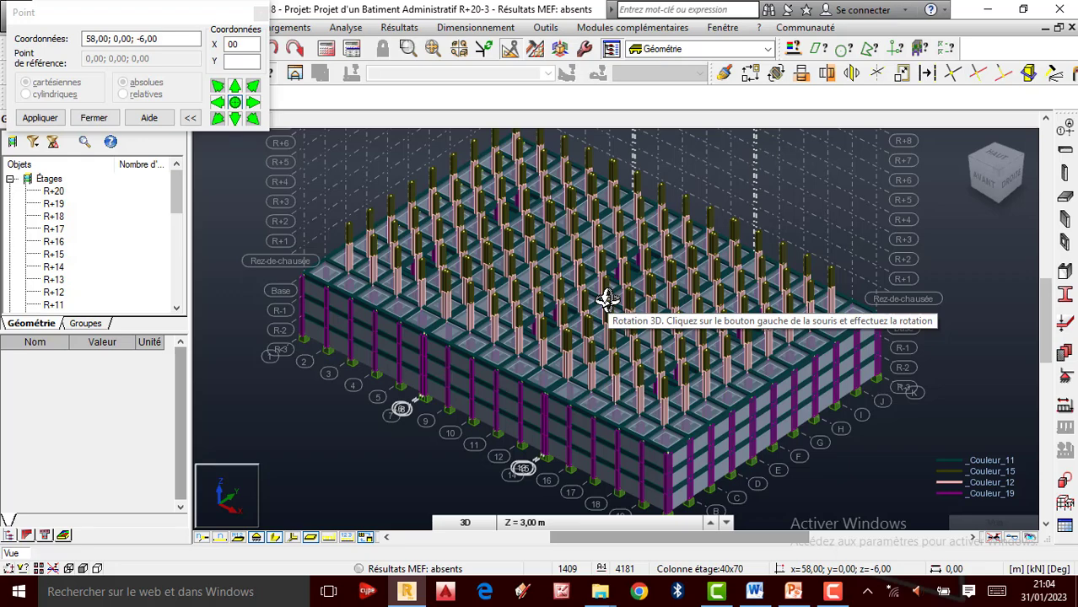
{"action": "left_click_drag", "start_coordinate": [548, 305], "coordinate": [515, 287]}
{"action": "scroll", "coordinate": [492, 285], "scroll_direction": "up", "scroll_amount": 1}
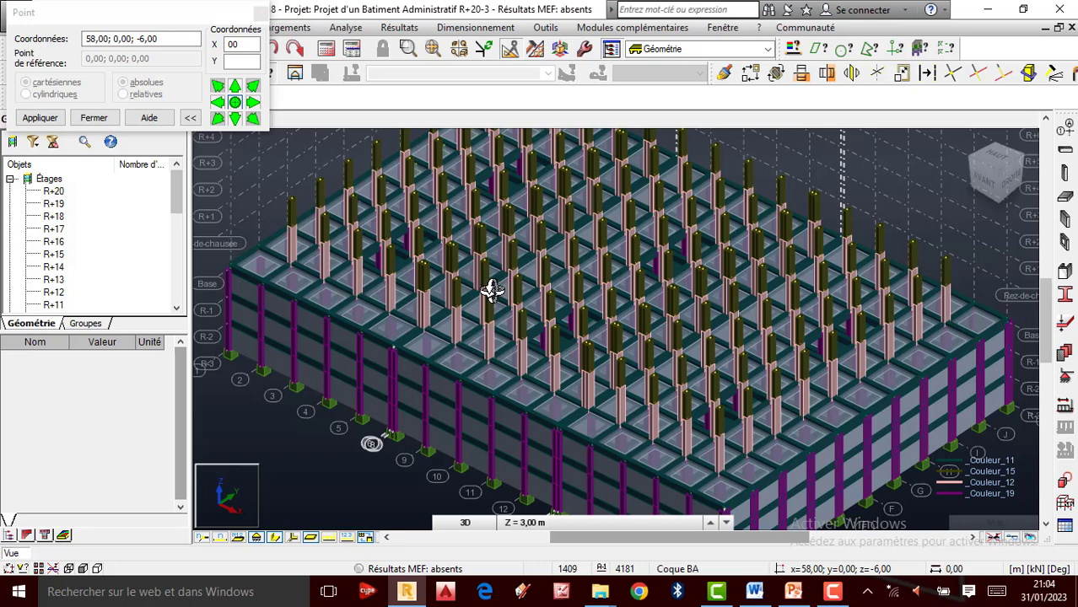
{"action": "scroll", "coordinate": [488, 291], "scroll_direction": "up", "scroll_amount": 3}
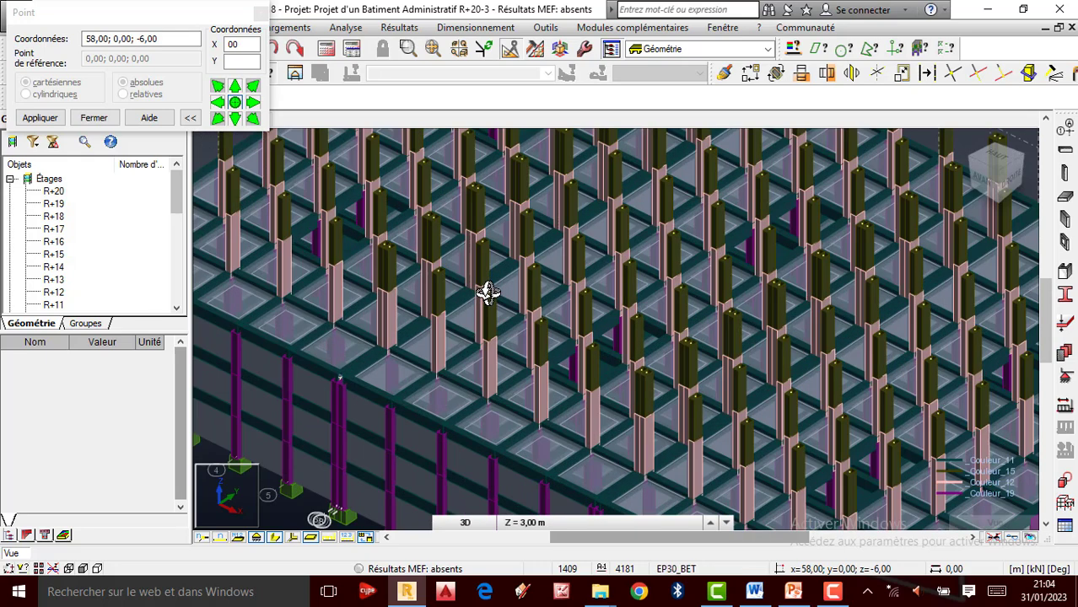
{"action": "left_click", "coordinate": [841, 591]}
{"action": "left_click", "coordinate": [1004, 520]}
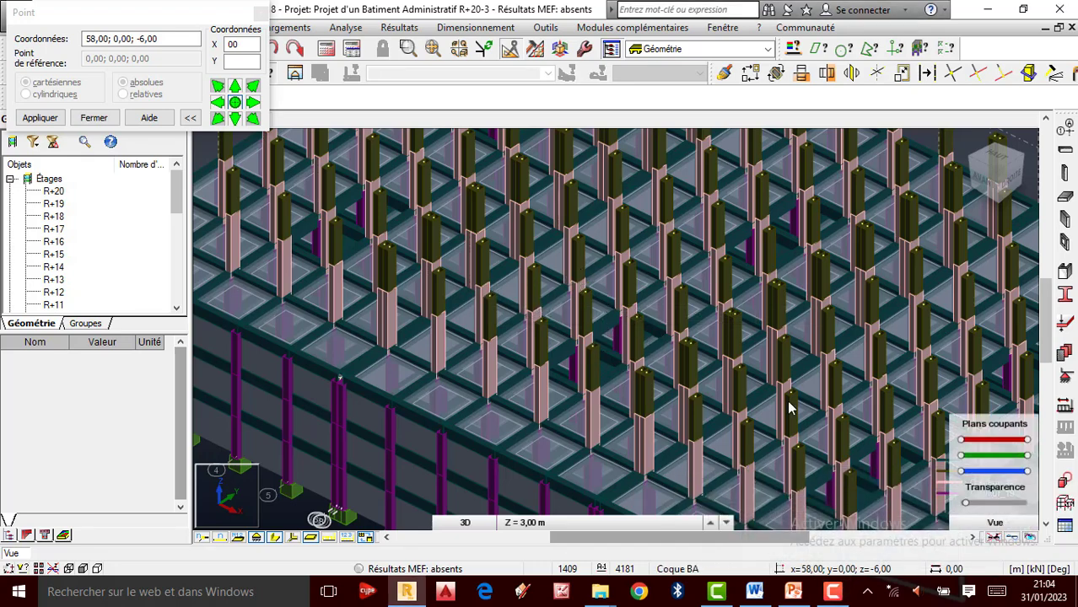
{"action": "scroll", "coordinate": [647, 363], "scroll_direction": "down", "scroll_amount": 2}
{"action": "scroll", "coordinate": [447, 384], "scroll_direction": "up", "scroll_amount": 1}
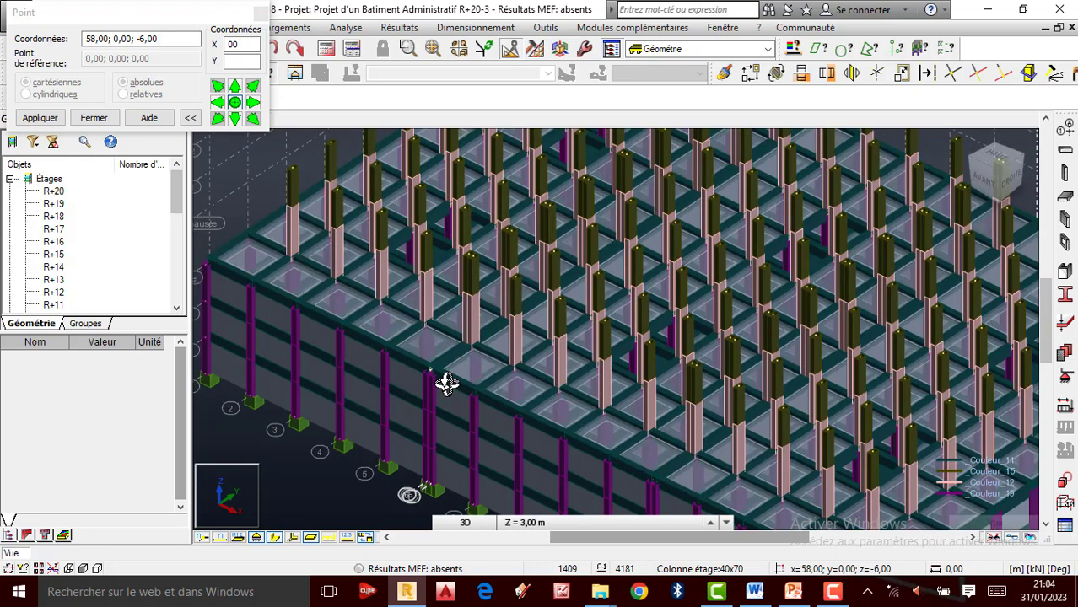
{"action": "scroll", "coordinate": [338, 348], "scroll_direction": "down", "scroll_amount": 2}
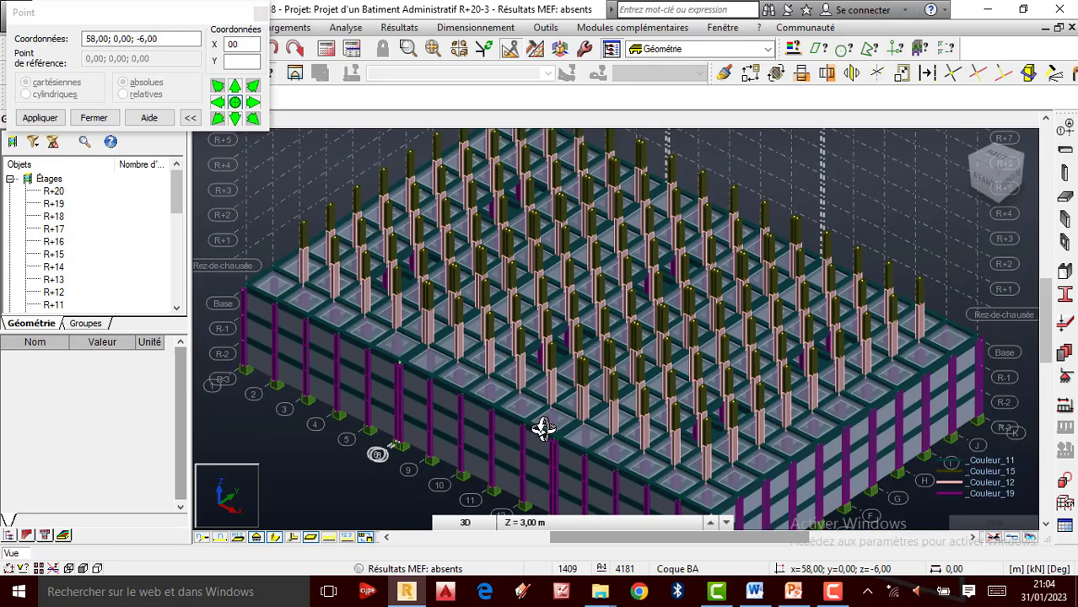
{"action": "scroll", "coordinate": [543, 429], "scroll_direction": "up", "scroll_amount": 2}
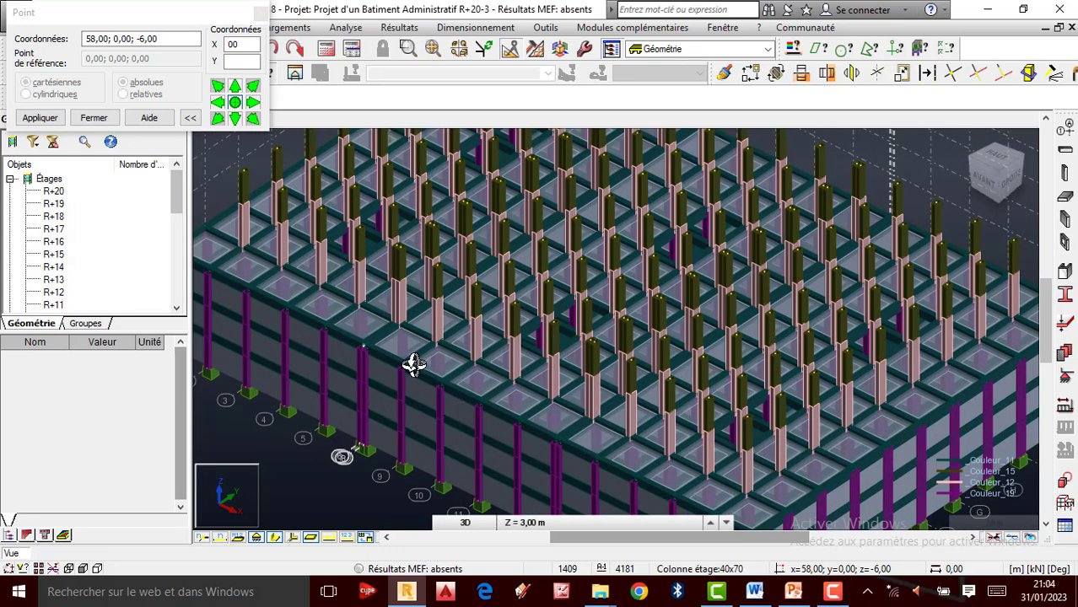
{"action": "scroll", "coordinate": [414, 341], "scroll_direction": "down", "scroll_amount": 2}
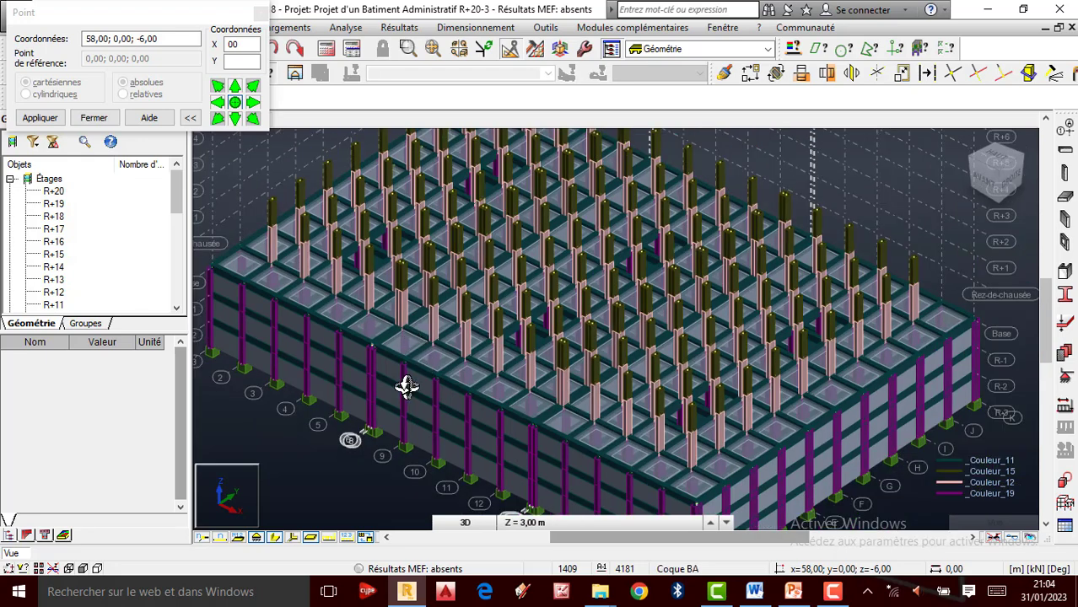
{"action": "scroll", "coordinate": [409, 394], "scroll_direction": "up", "scroll_amount": 2}
{"action": "scroll", "coordinate": [410, 394], "scroll_direction": "down", "scroll_amount": 2}
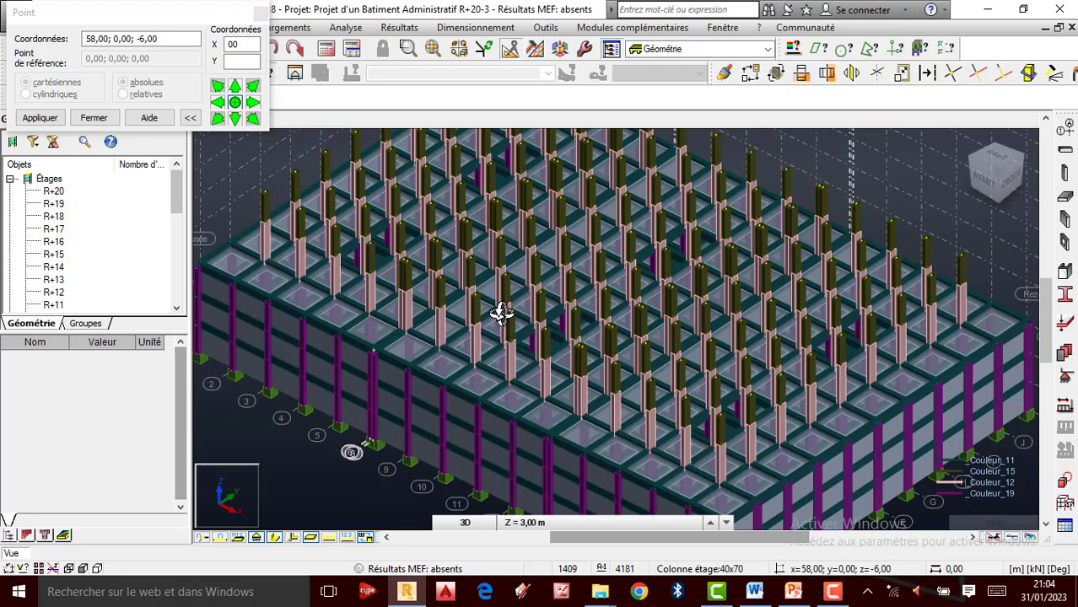
{"action": "scroll", "coordinate": [463, 318], "scroll_direction": "up", "scroll_amount": 2}
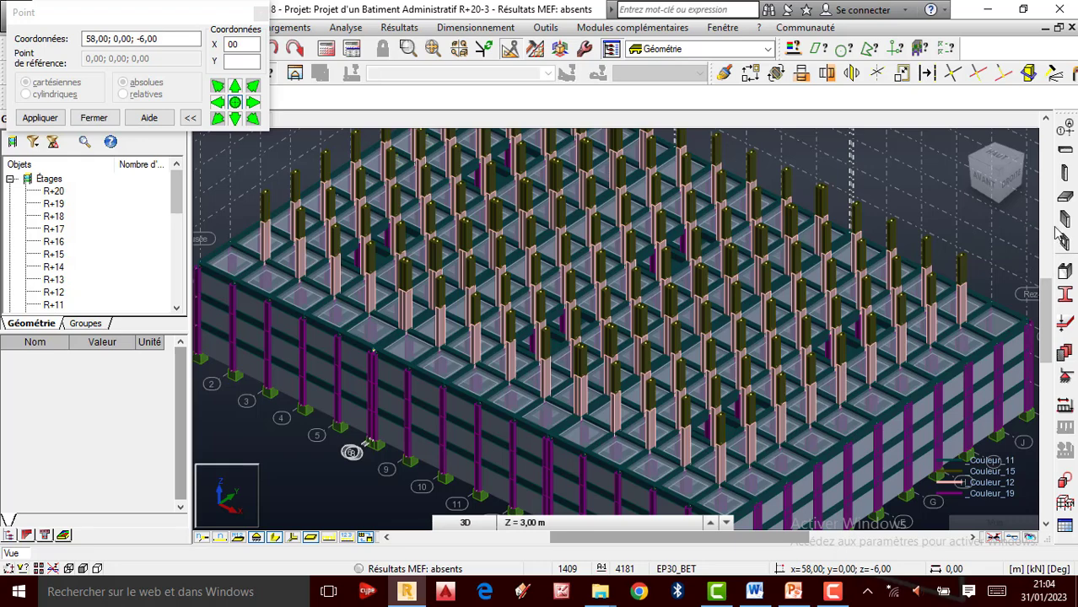
Set the beam type to Poutre BA and review the sections available for it.
{"action": "left_click", "coordinate": [1068, 150]}
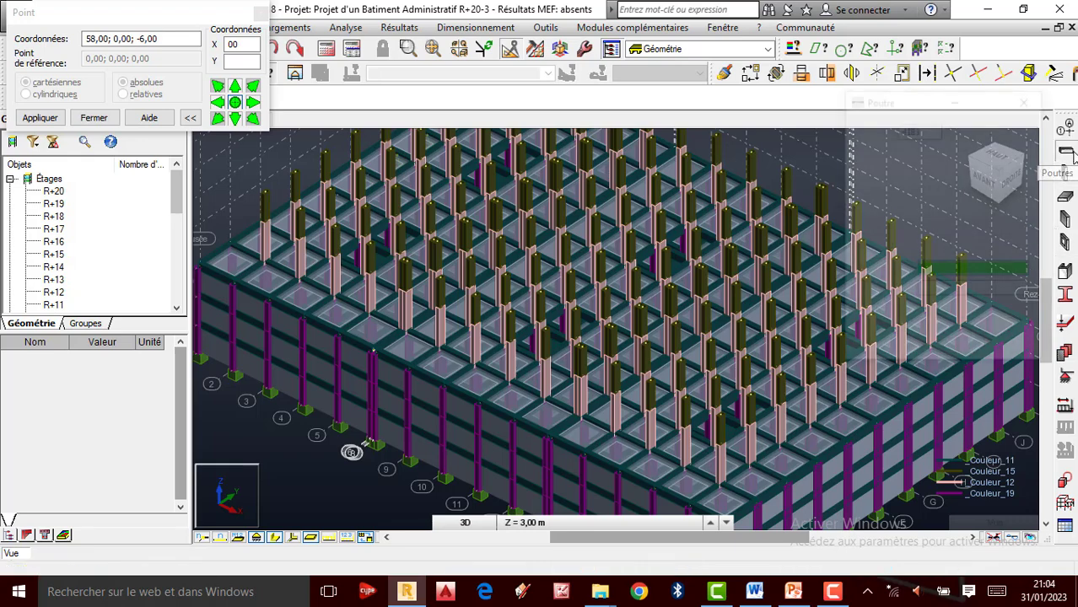
{"action": "left_click", "coordinate": [978, 183]}
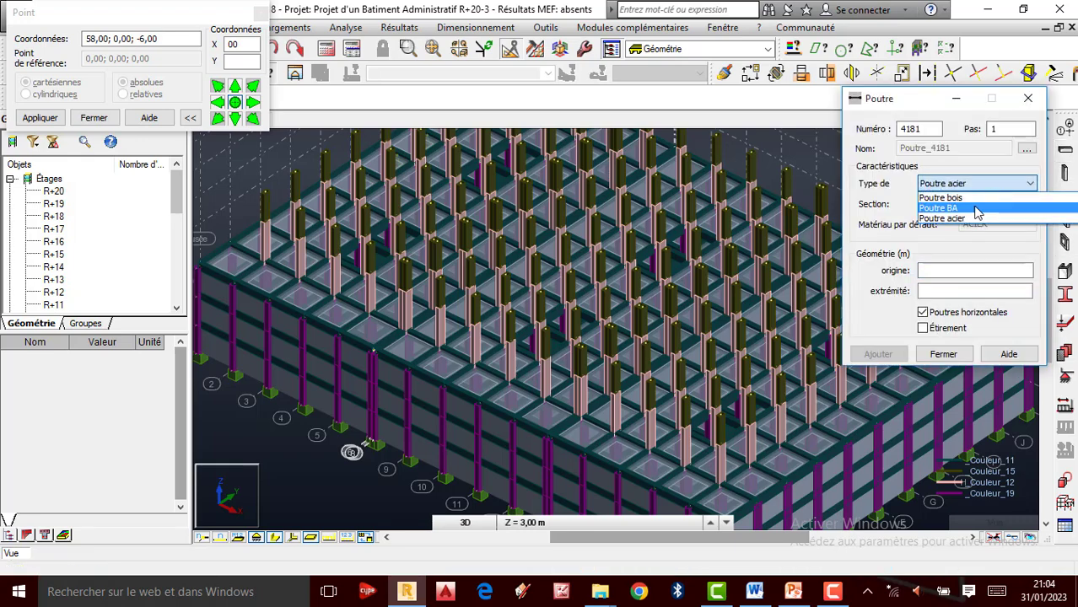
{"action": "left_click", "coordinate": [995, 216]}
{"action": "left_click", "coordinate": [1007, 205]}
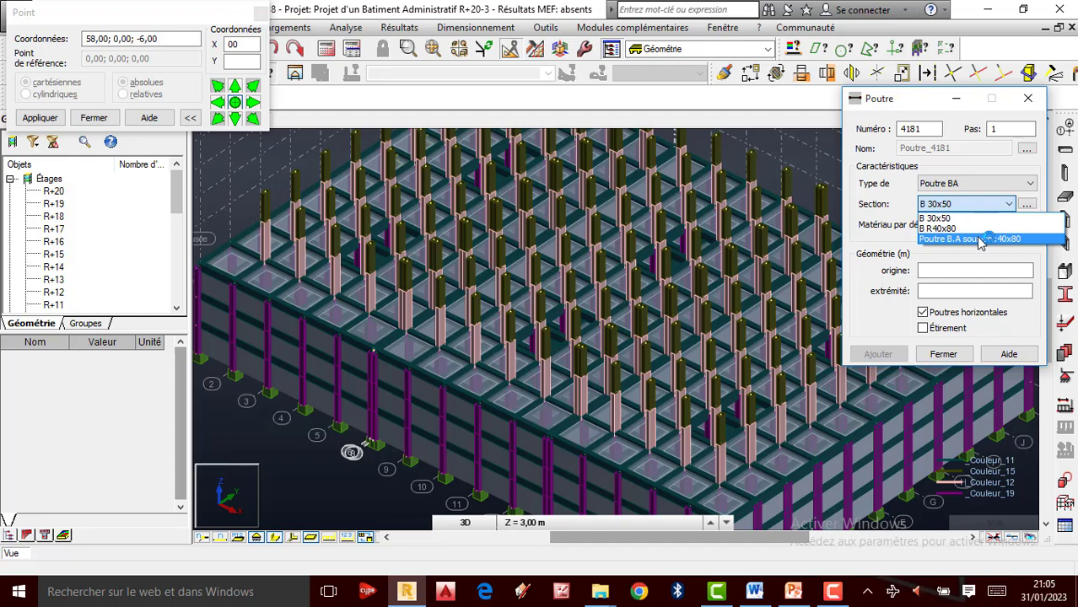
{"action": "left_click", "coordinate": [980, 188]}
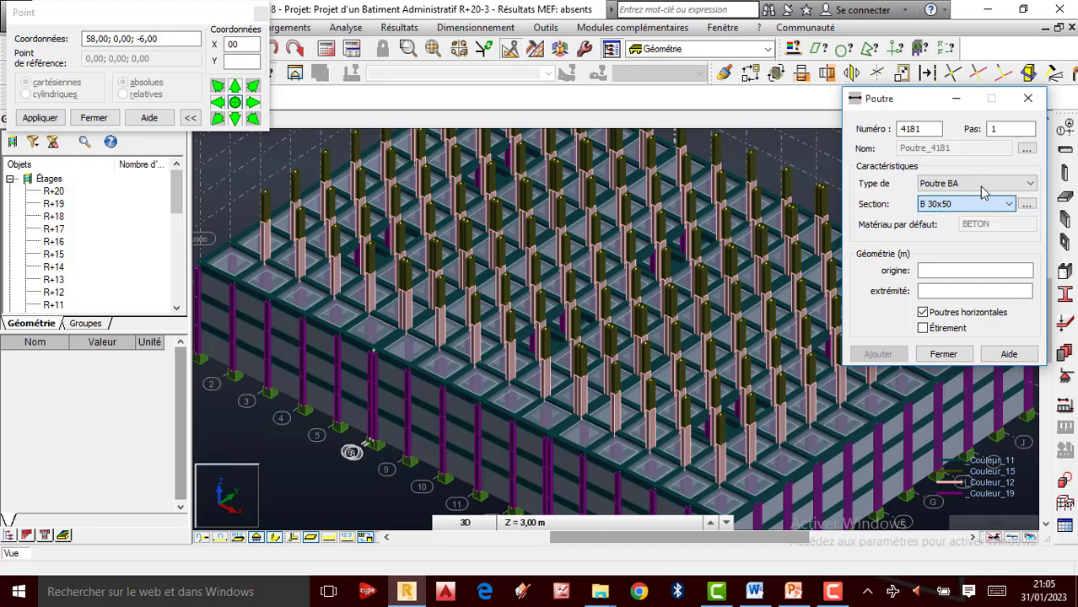
{"action": "left_click", "coordinate": [1031, 185]}
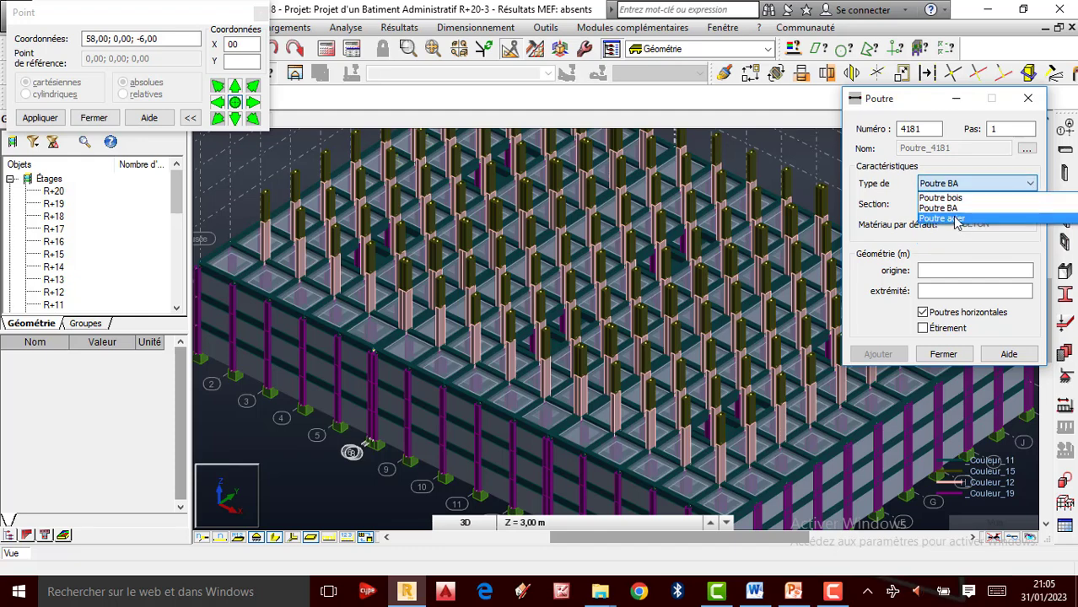
{"action": "left_click", "coordinate": [999, 183]}
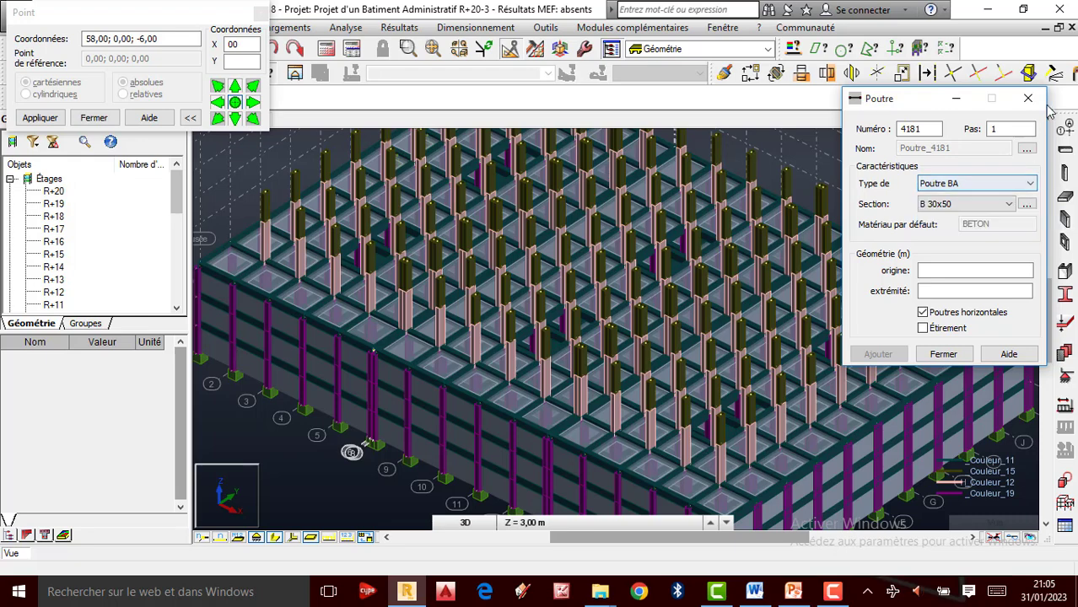
{"action": "left_click", "coordinate": [1029, 98]}
Check the sections available for Poteau BA columns.
{"action": "left_click", "coordinate": [1065, 173]}
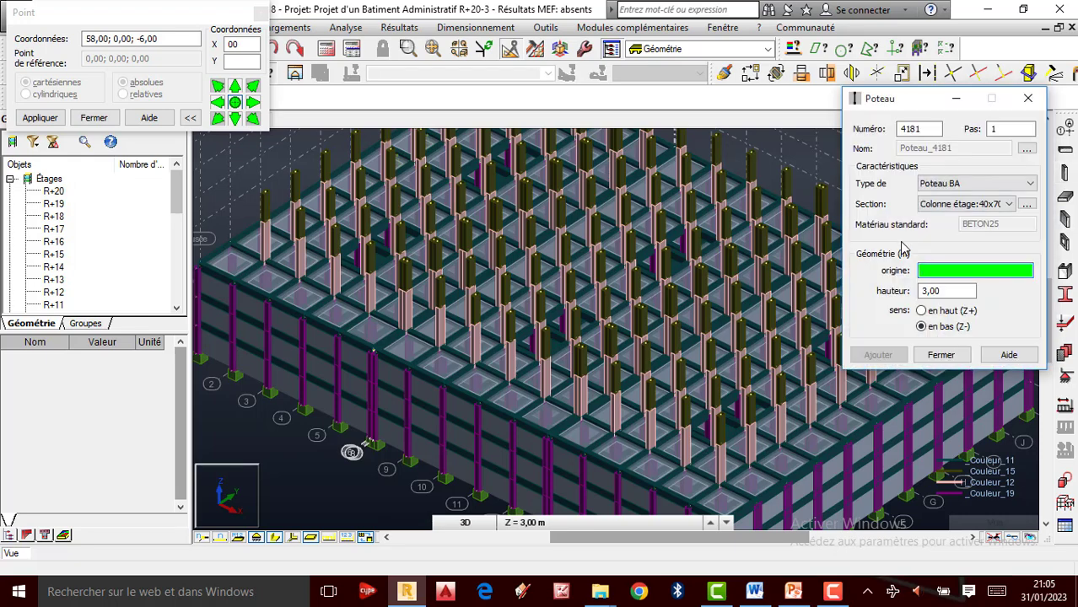
{"action": "left_click", "coordinate": [1011, 205]}
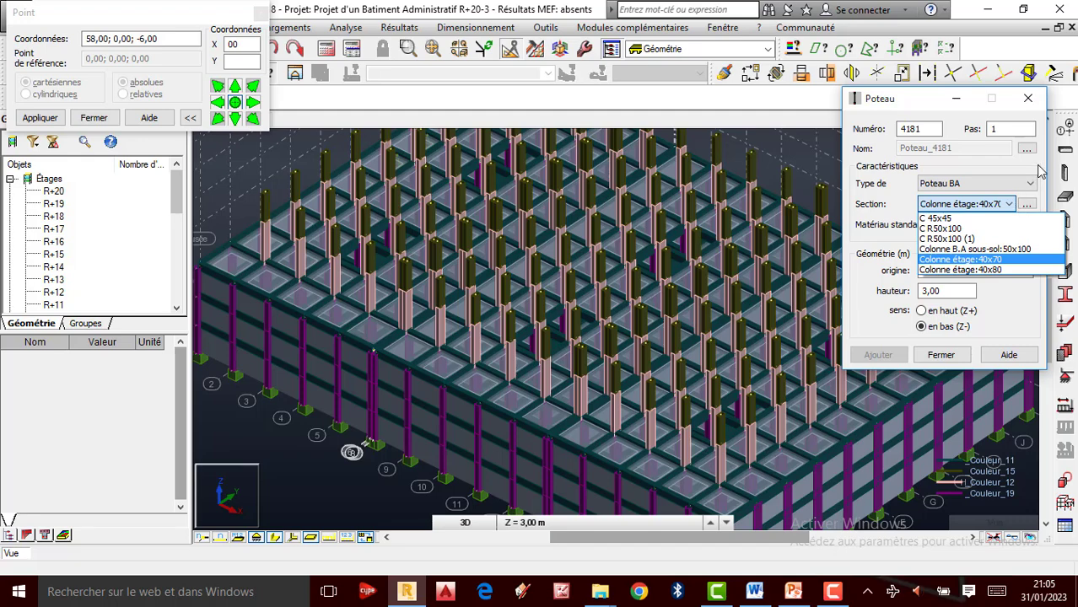
{"action": "left_click", "coordinate": [1022, 173]}
{"action": "left_click", "coordinate": [1028, 98]}
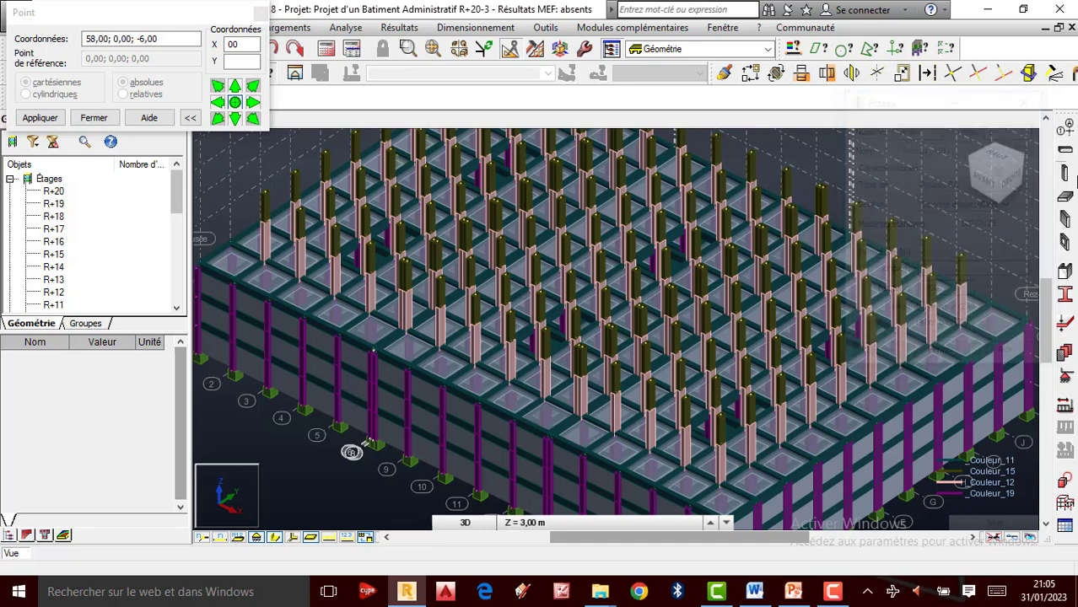
Define a new rectangular Poutre BA section with width b 40 cm and height h 70 cm.
{"action": "left_click", "coordinate": [1066, 150]}
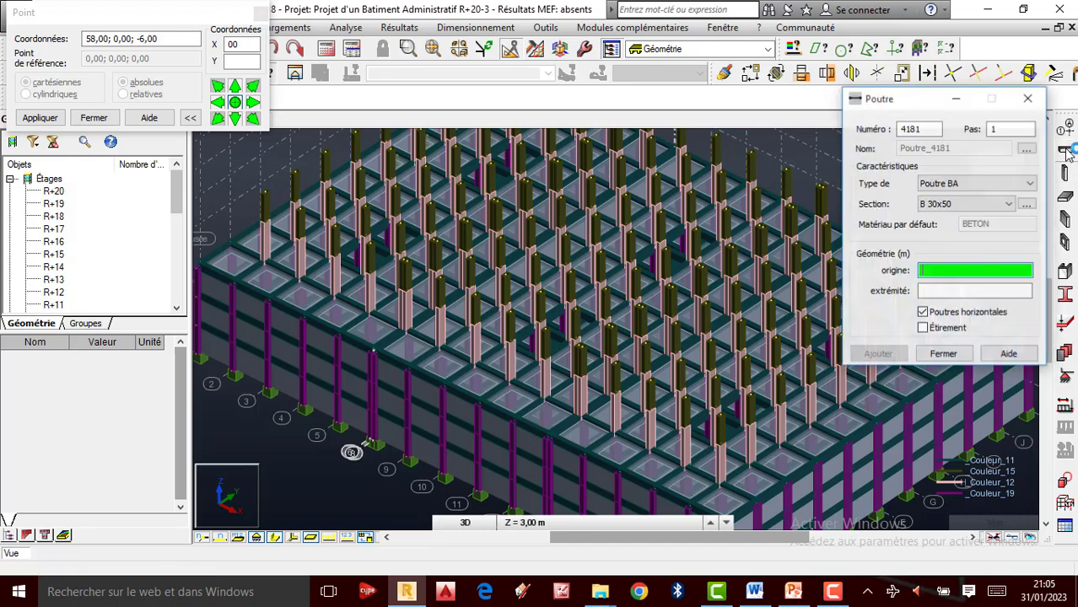
{"action": "left_click", "coordinate": [1009, 204]}
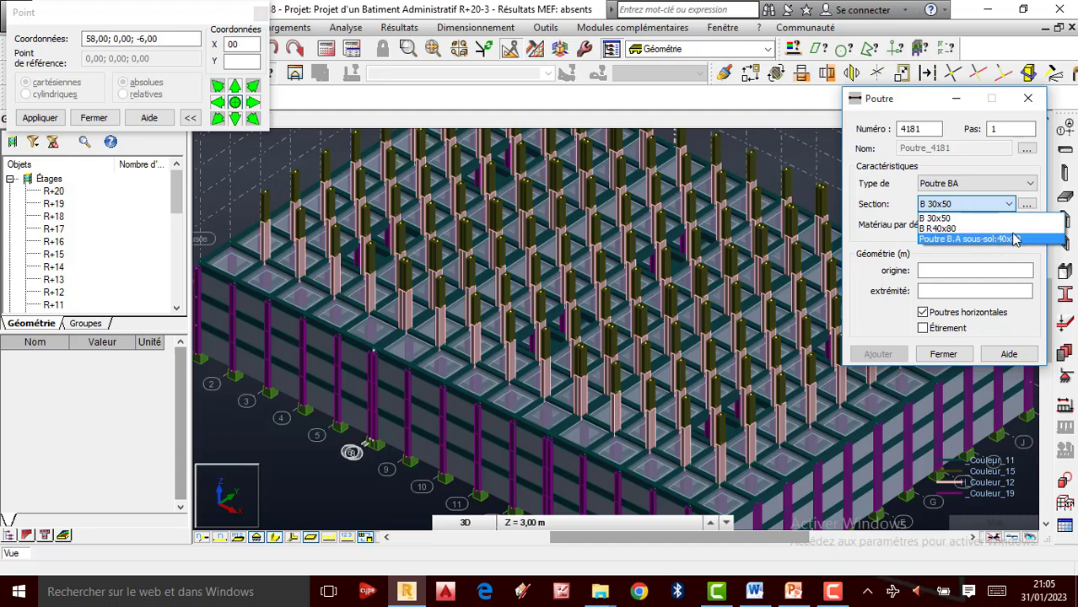
{"action": "left_click", "coordinate": [1027, 207]}
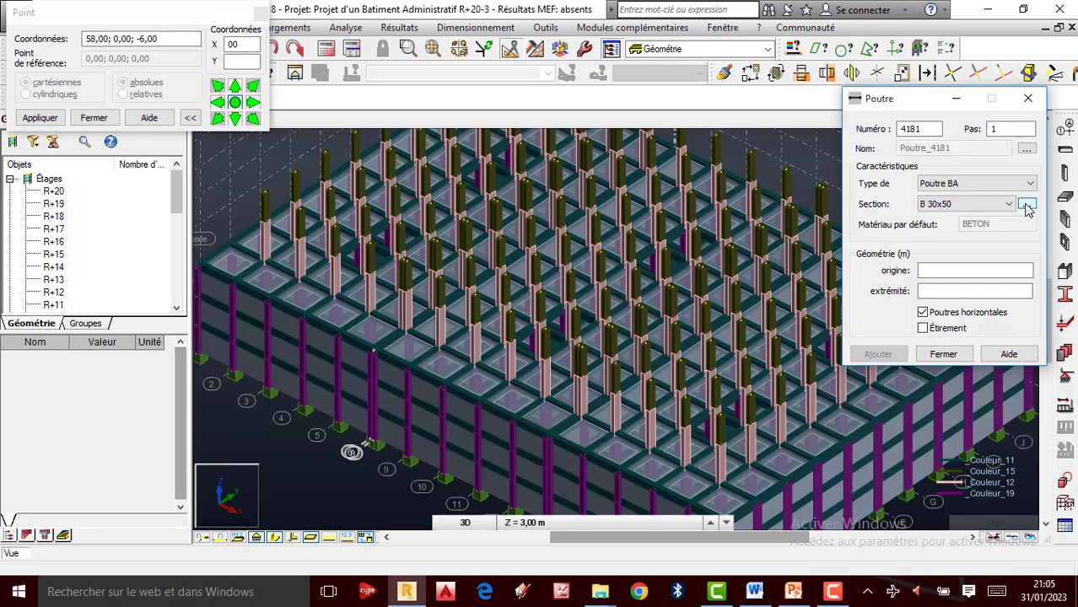
{"action": "left_click", "coordinate": [1027, 207]}
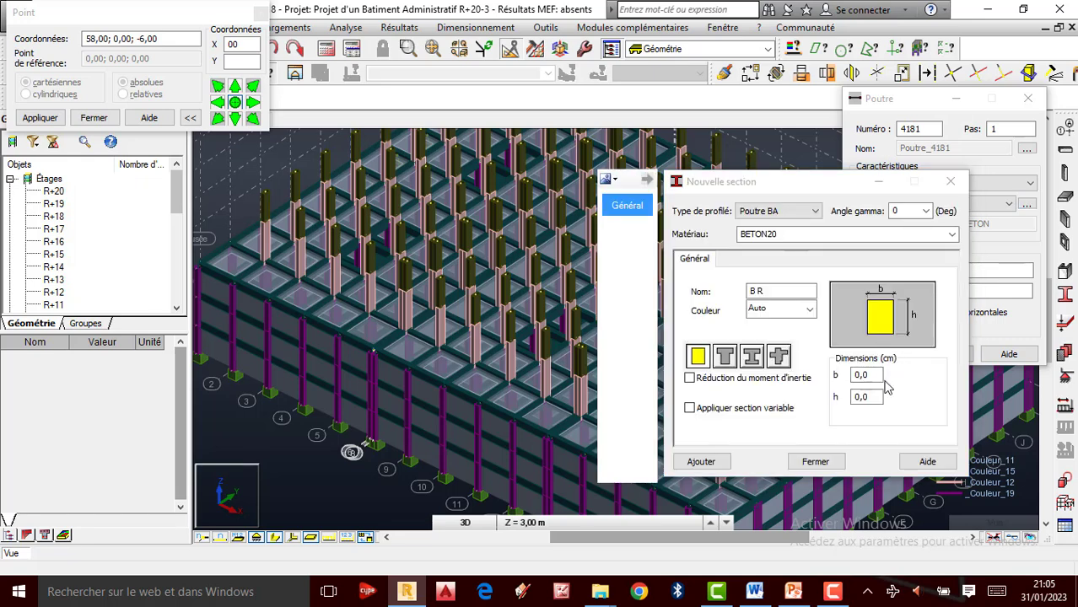
{"action": "left_click", "coordinate": [876, 374]}
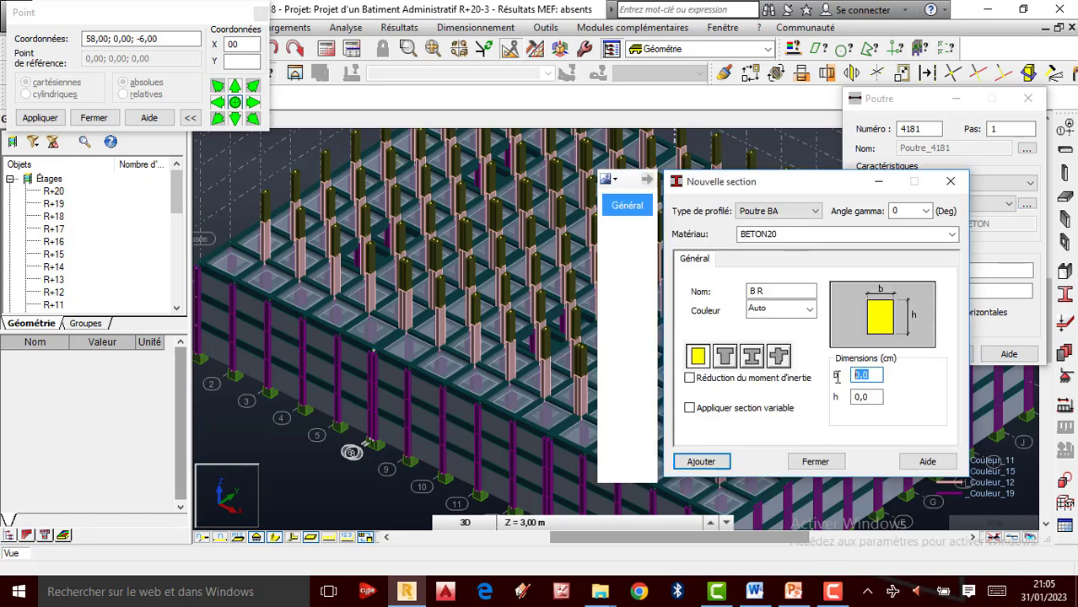
{"action": "type", "text": "40"}
{"action": "key", "text": "Tab"}
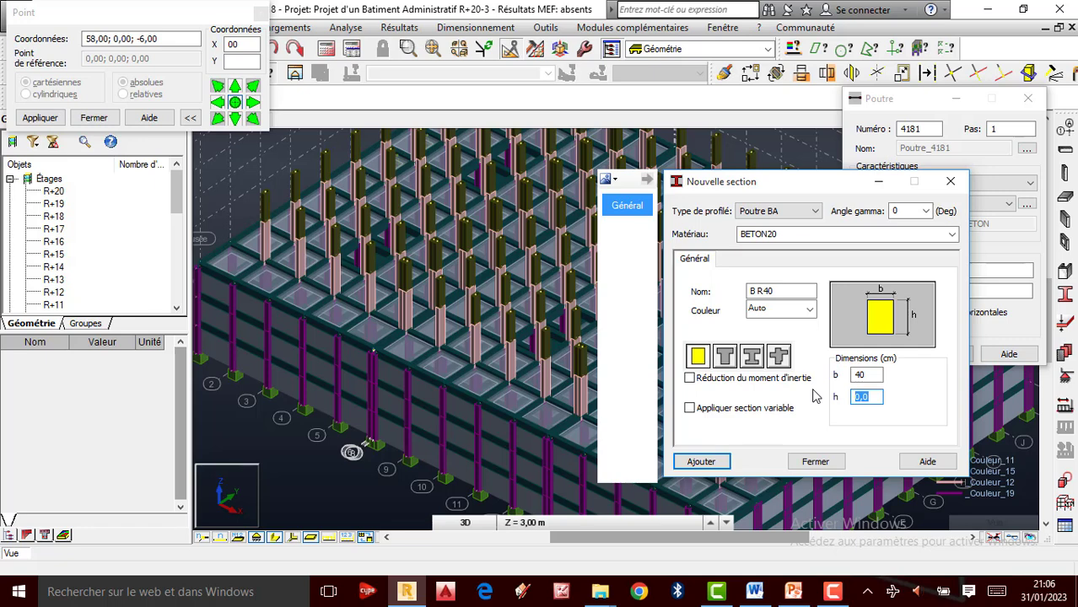
{"action": "type", "text": "70"}
Name the new beam section "Poutre B.A étage:40x70".
{"action": "left_click_drag", "start_coordinate": [762, 291], "coordinate": [701, 287]}
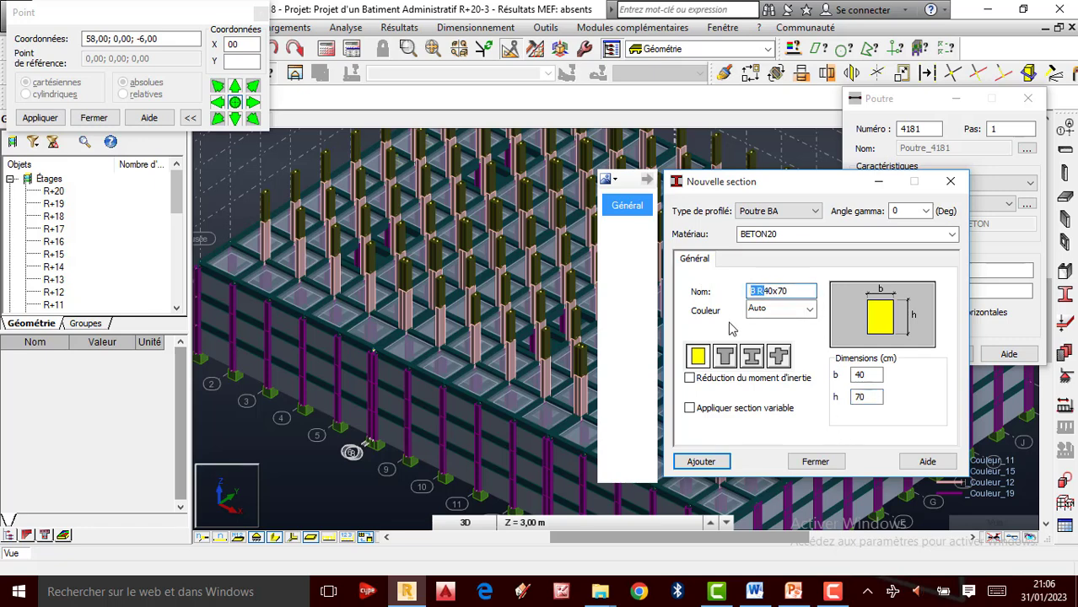
{"action": "type", "text": "Pout"}
{"action": "type", "text": "re "}
{"action": "type", "text": "B.A"}
{"action": "type", "text": "\""}
{"action": "key", "text": "BackSpace"}
{"action": "type", "text": "étage:"}
Set the new section's material to BETON25 and check the gamma angle options, keeping 0.
{"action": "left_click", "coordinate": [952, 235]}
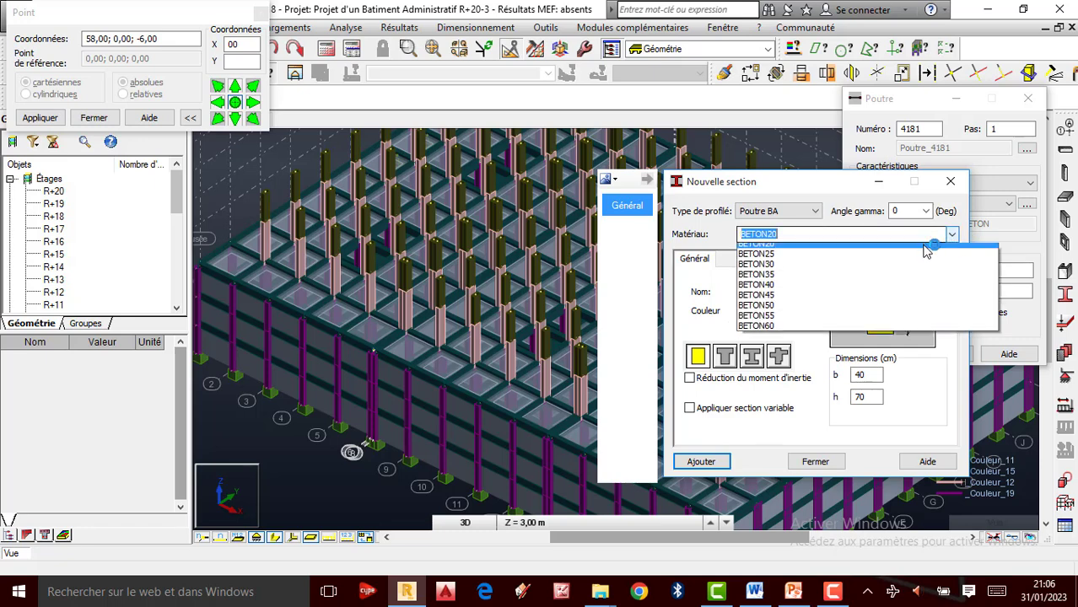
{"action": "left_click", "coordinate": [790, 280]}
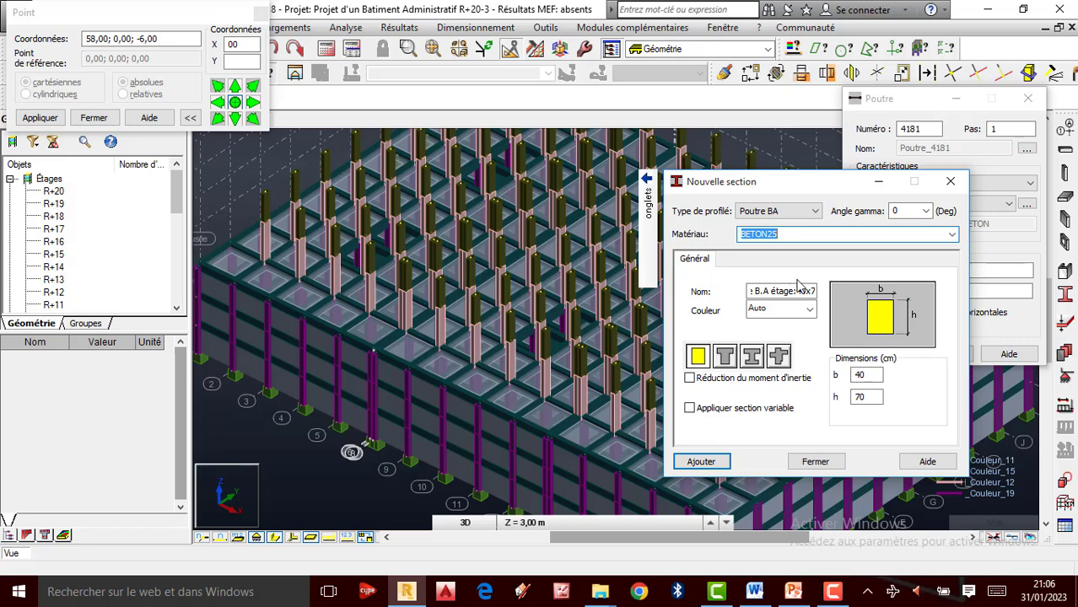
{"action": "left_click", "coordinate": [927, 212]}
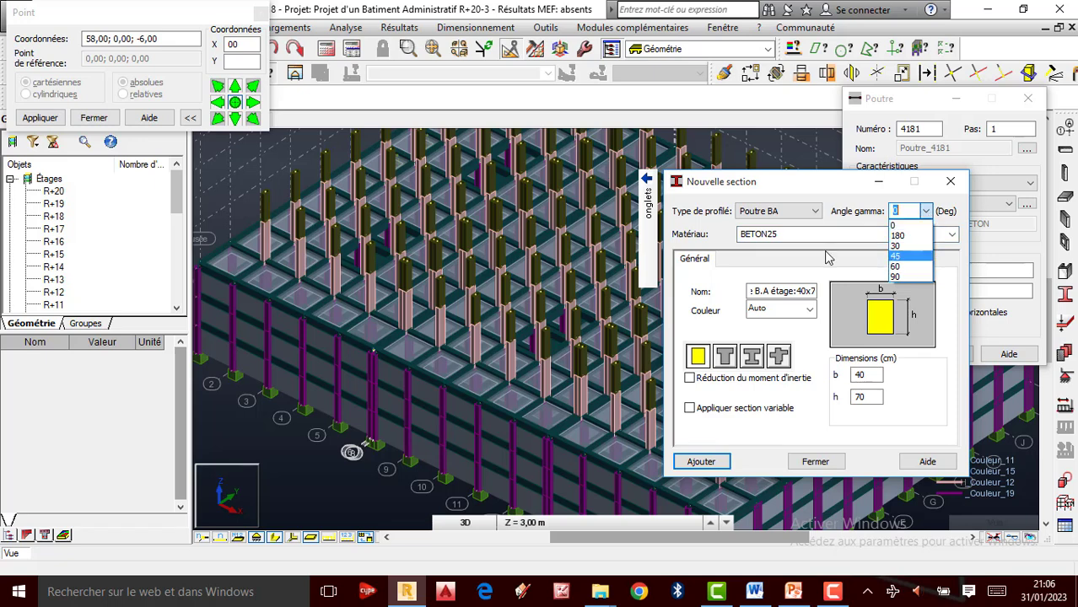
{"action": "left_click", "coordinate": [853, 239]}
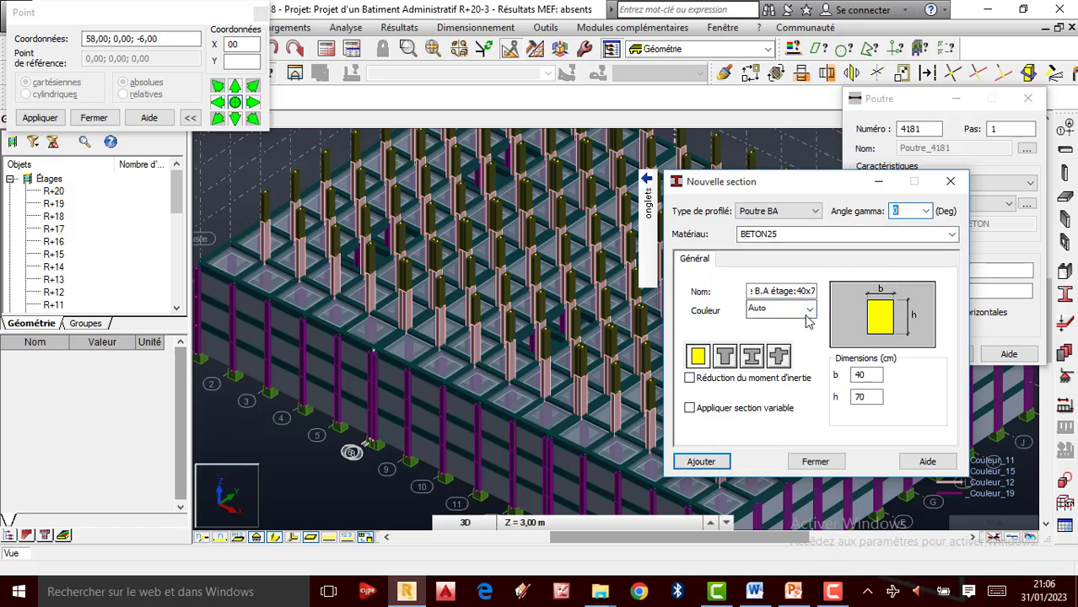
Set the new 40x70 beam section's colour to indigo, add the section and finish defining sections.
{"action": "left_click", "coordinate": [809, 310]}
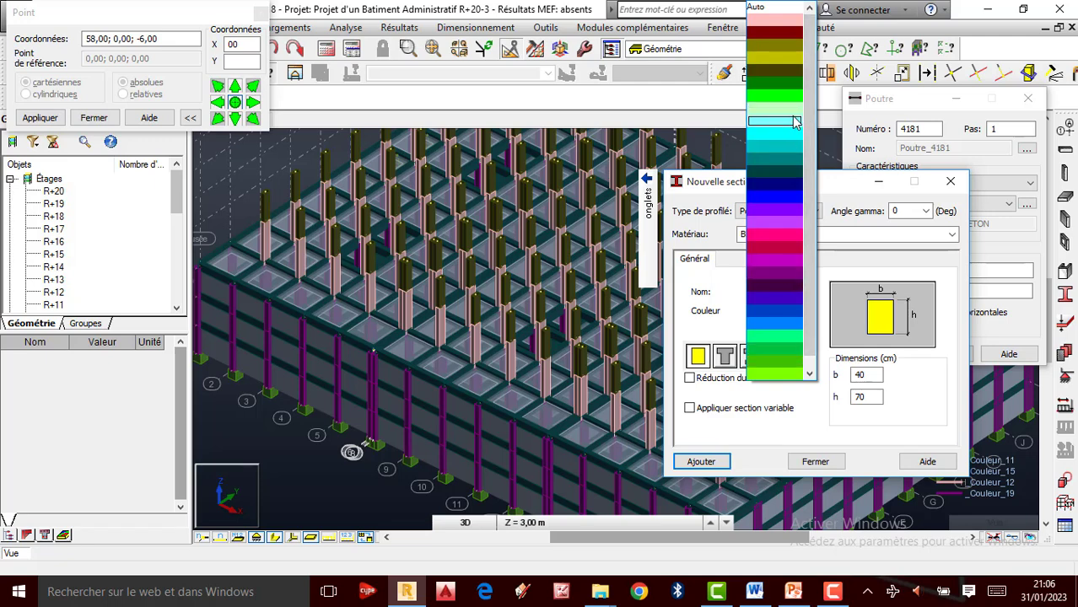
{"action": "left_click", "coordinate": [774, 19]}
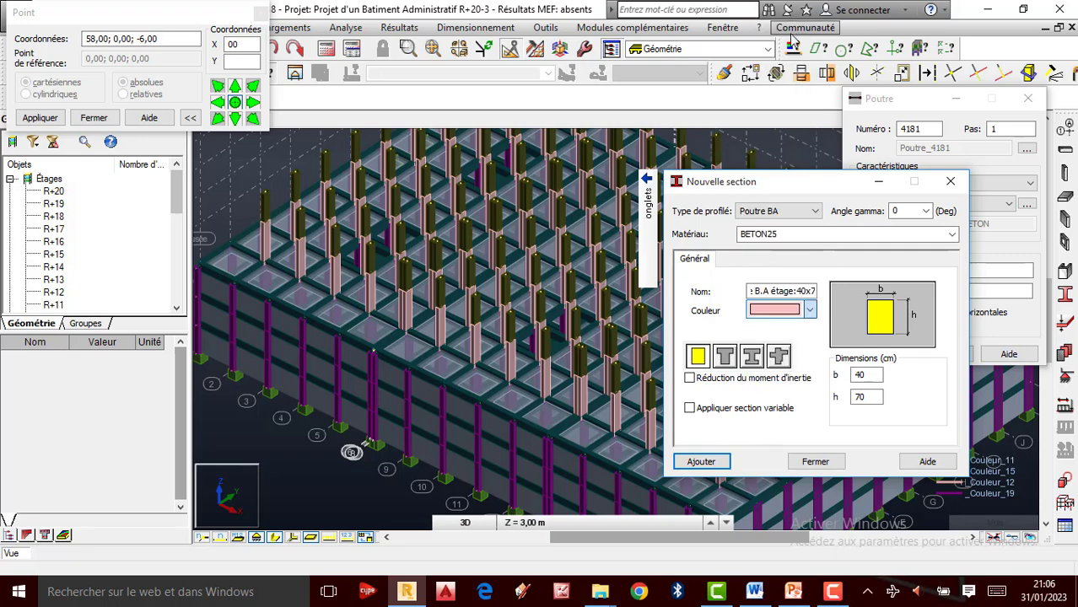
{"action": "left_click", "coordinate": [809, 311]}
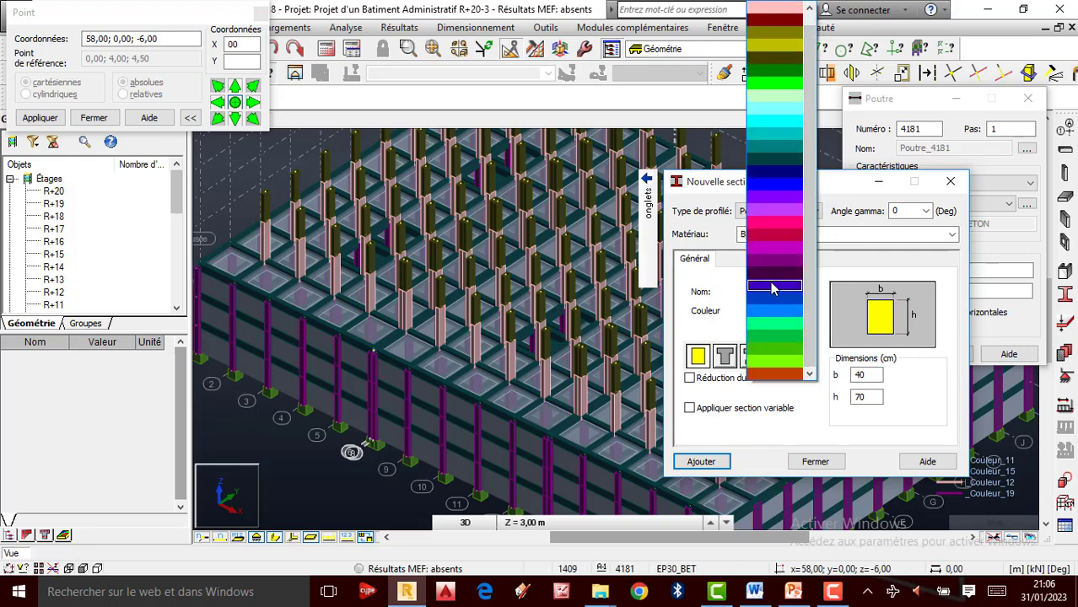
{"action": "left_click", "coordinate": [775, 287]}
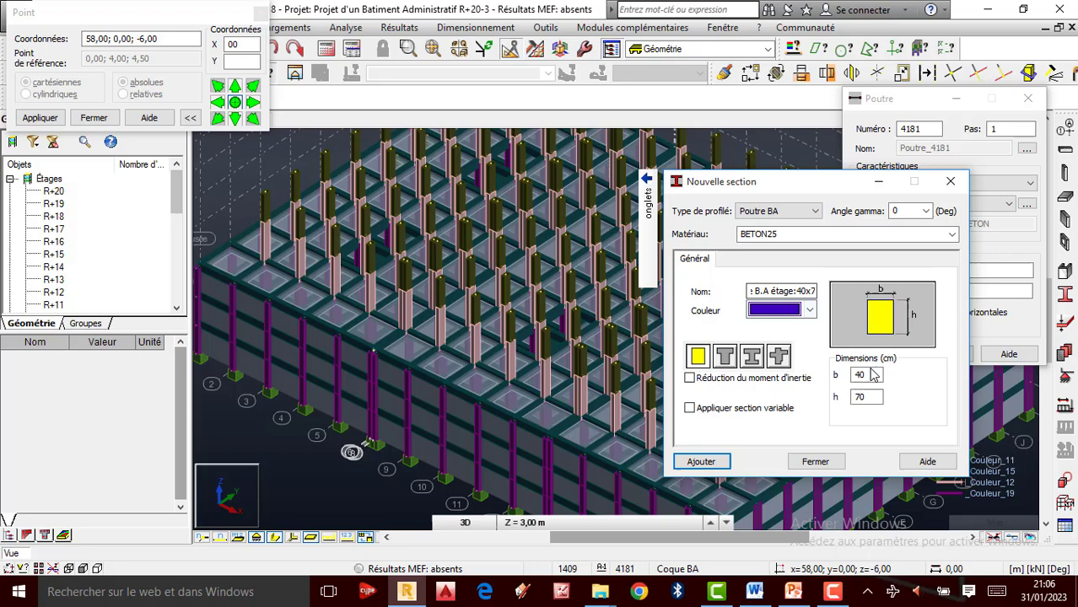
{"action": "left_click", "coordinate": [697, 464]}
{"action": "left_click", "coordinate": [815, 461]}
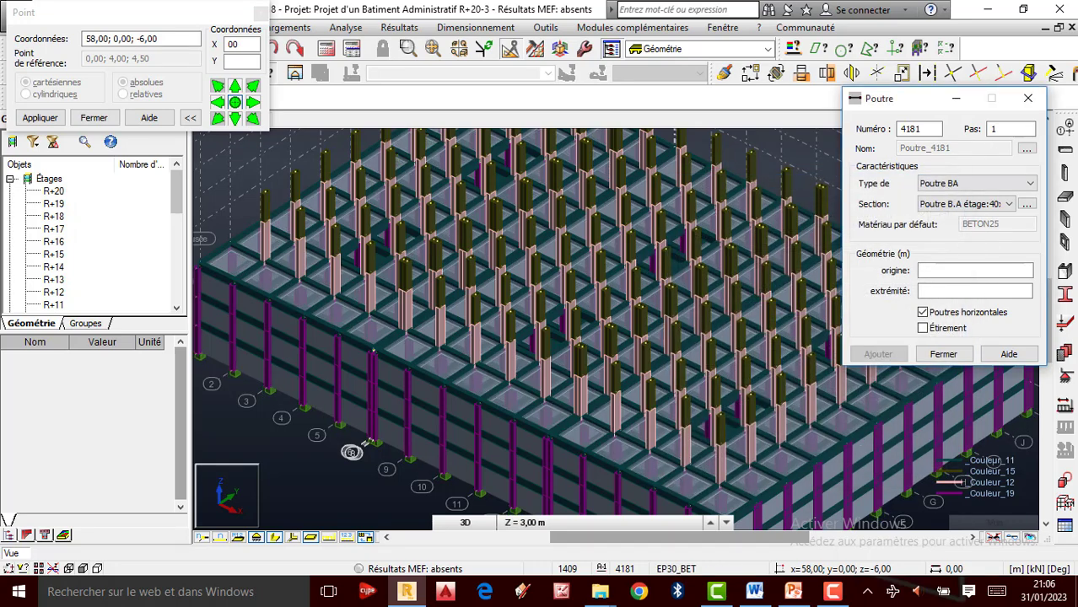
Turn off the section profile display so the members show only as axis lines for picking beam ends.
{"action": "left_click", "coordinate": [530, 289]}
{"action": "scroll", "coordinate": [530, 289], "scroll_direction": "down", "scroll_amount": 3}
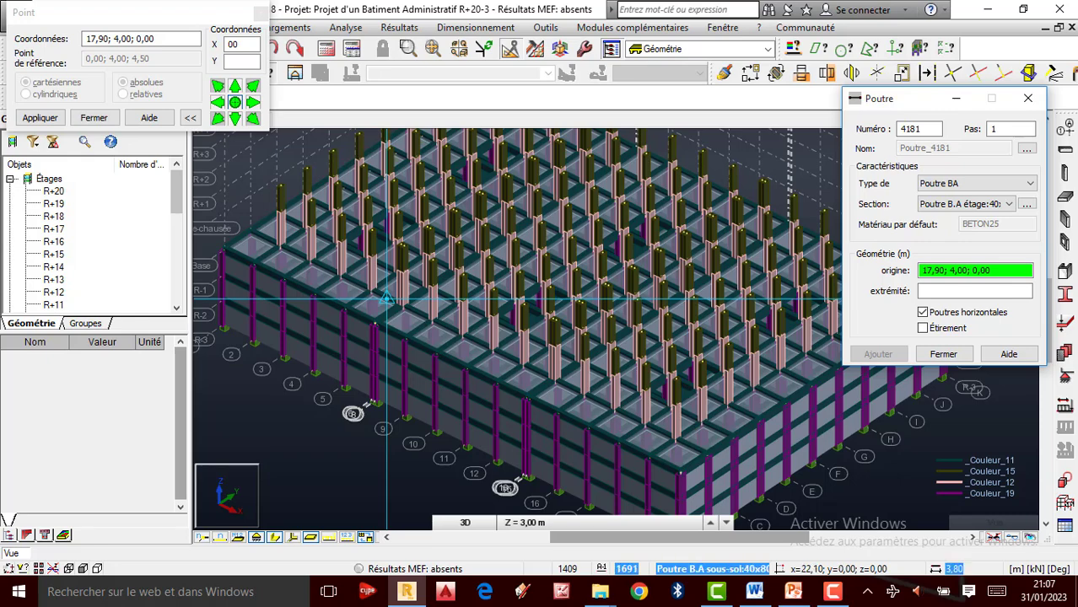
{"action": "scroll", "coordinate": [379, 321], "scroll_direction": "up", "scroll_amount": 3}
{"action": "scroll", "coordinate": [379, 320], "scroll_direction": "up", "scroll_amount": 4}
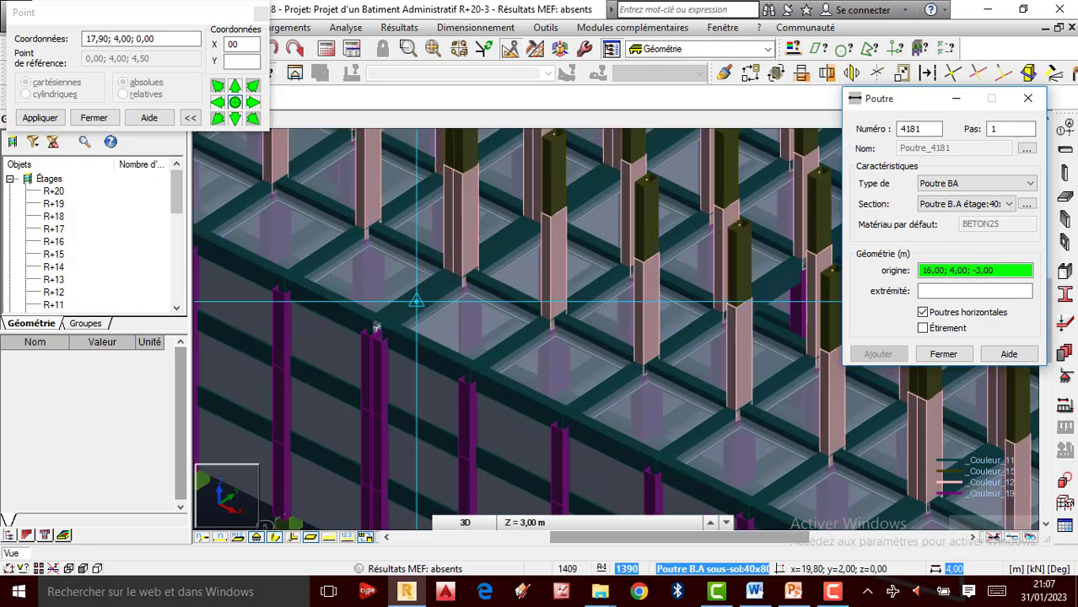
{"action": "scroll", "coordinate": [360, 361], "scroll_direction": "up", "scroll_amount": 1}
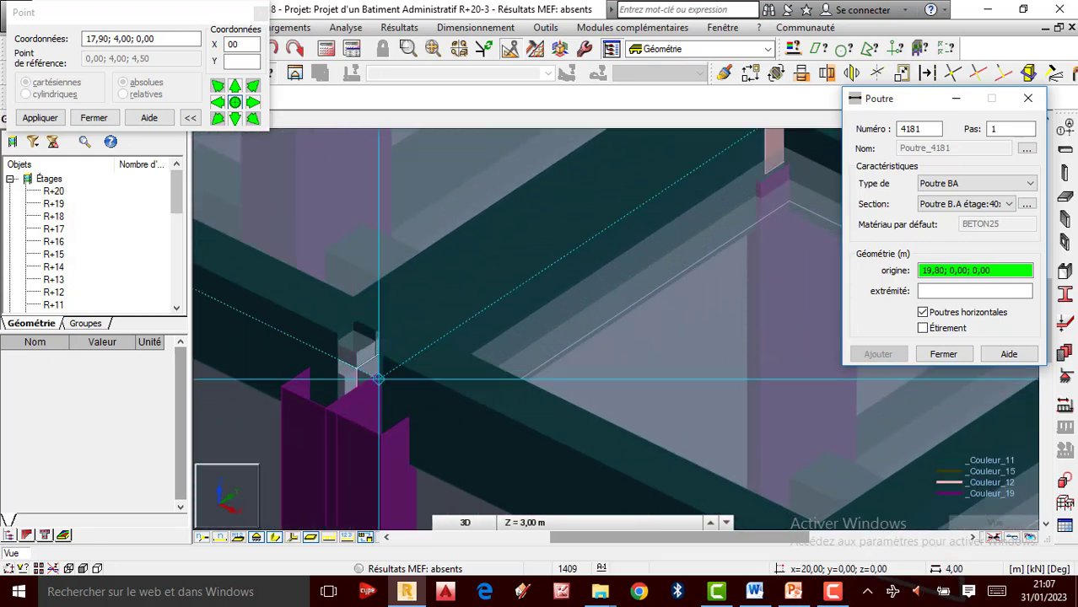
{"action": "left_click", "coordinate": [277, 539]}
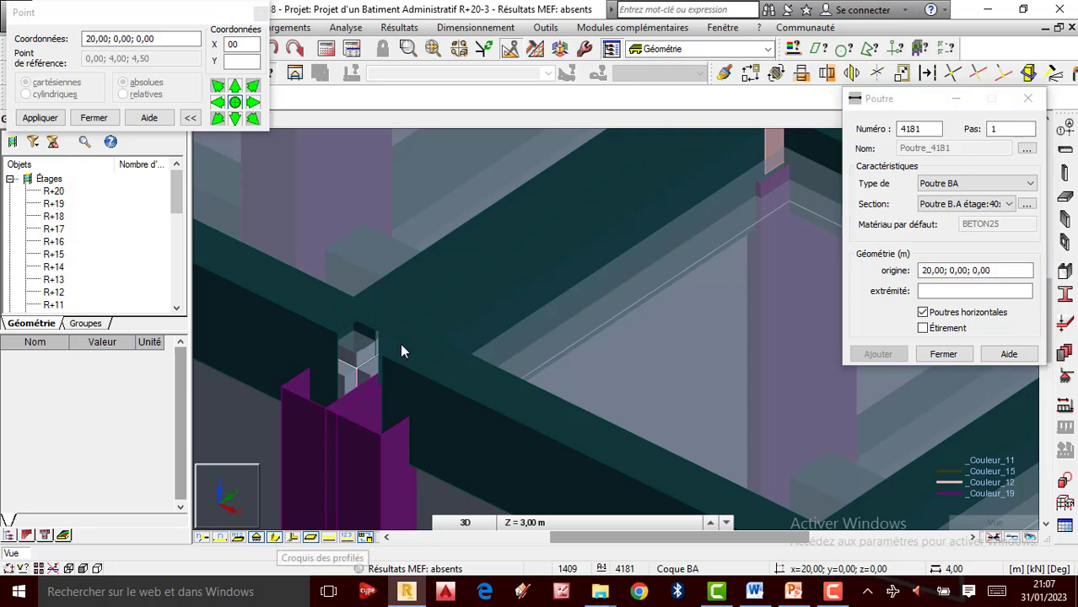
{"action": "scroll", "coordinate": [421, 341], "scroll_direction": "down", "scroll_amount": 4}
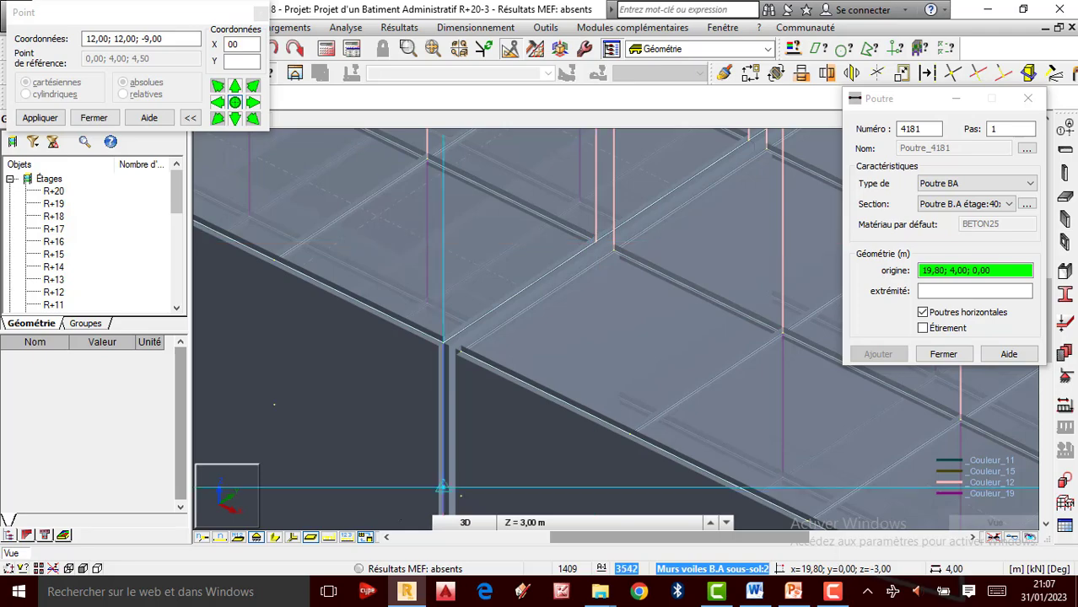
{"action": "left_click", "coordinate": [275, 538]}
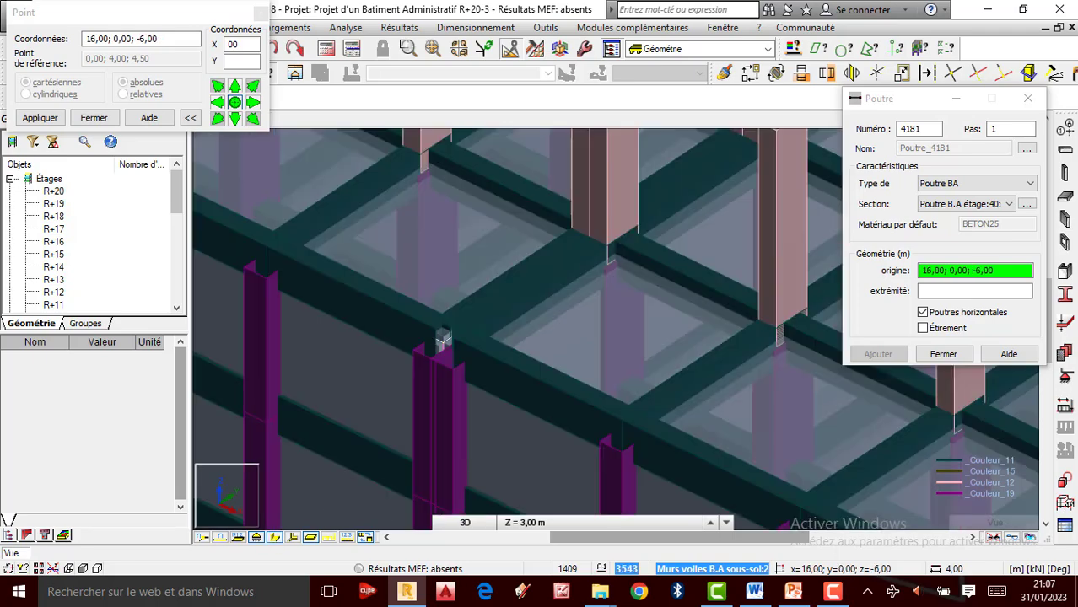
{"action": "scroll", "coordinate": [514, 336], "scroll_direction": "down", "scroll_amount": 4}
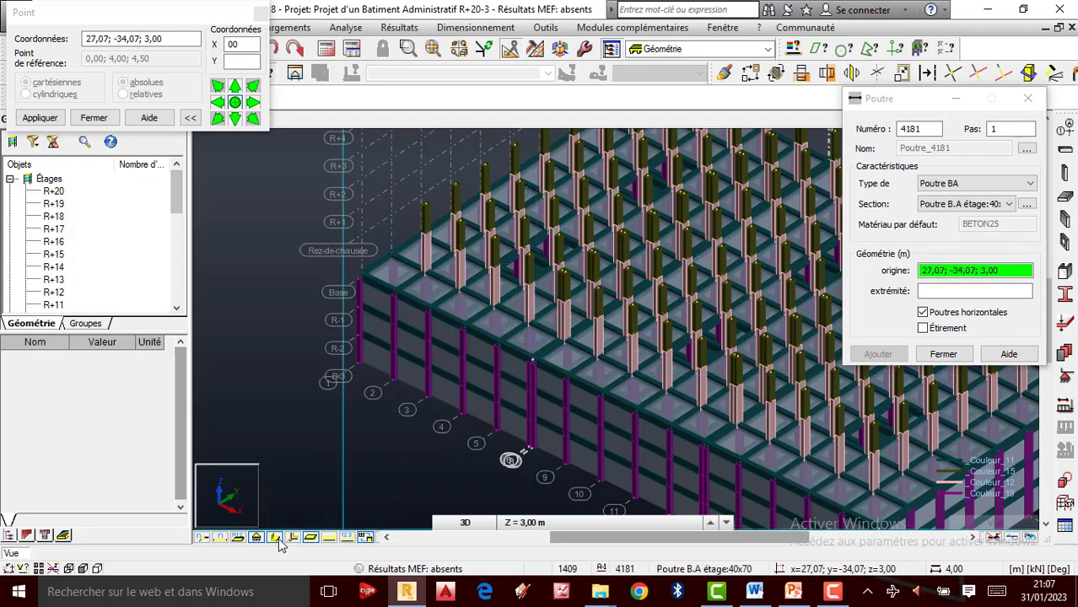
{"action": "left_click", "coordinate": [311, 537]}
Draw two 40x70 beams at Y 4,00, Z 4,50: from X 4,00 to 19,80 and from X 20,20 to 39,80.
{"action": "scroll", "coordinate": [557, 319], "scroll_direction": "up", "scroll_amount": 2}
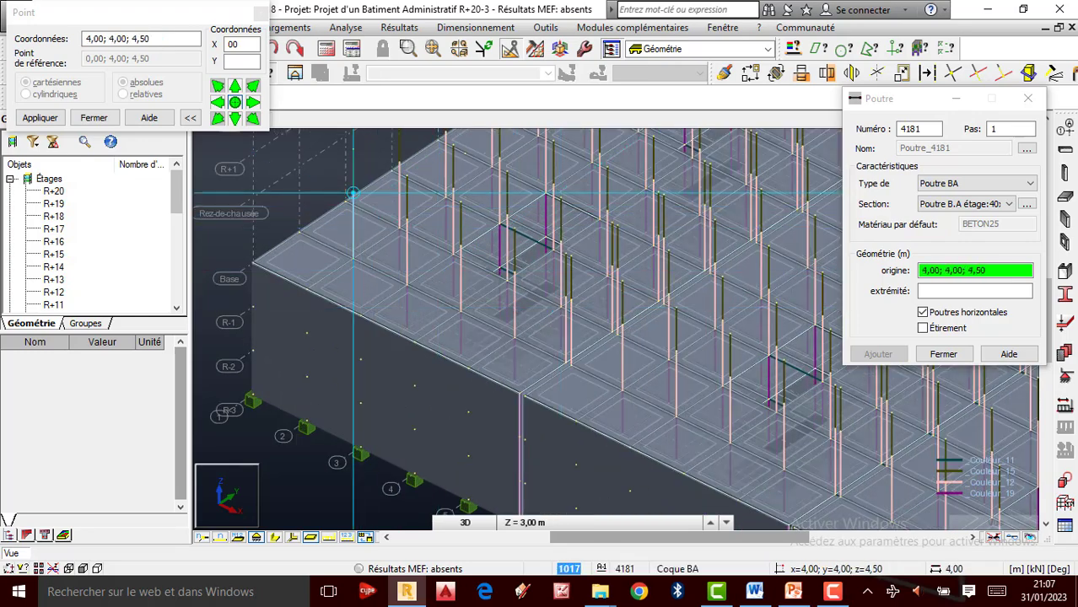
{"action": "left_click", "coordinate": [352, 193]}
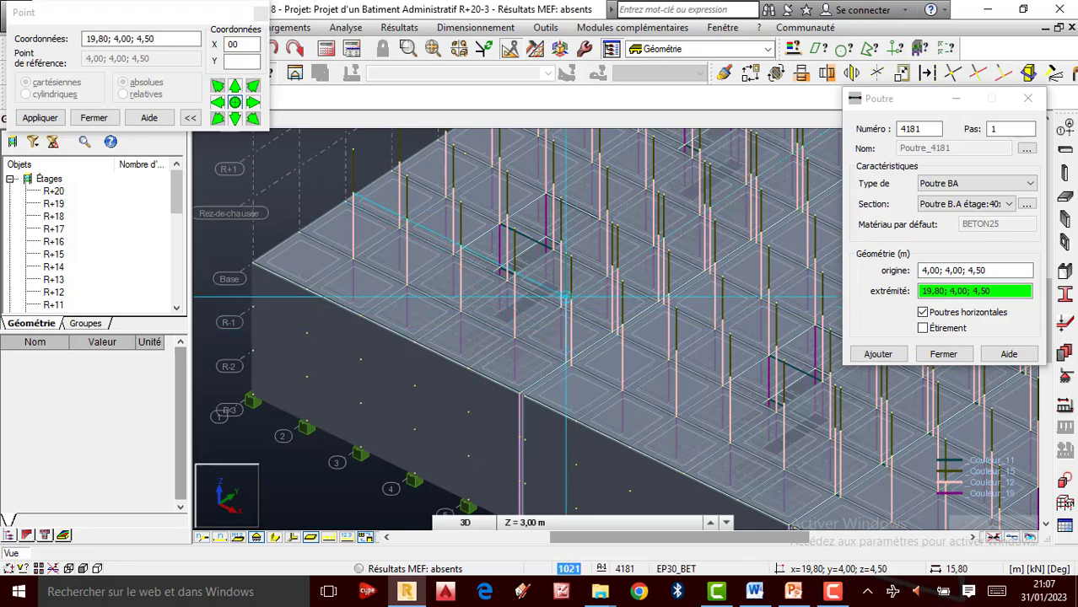
{"action": "left_click", "coordinate": [566, 297]}
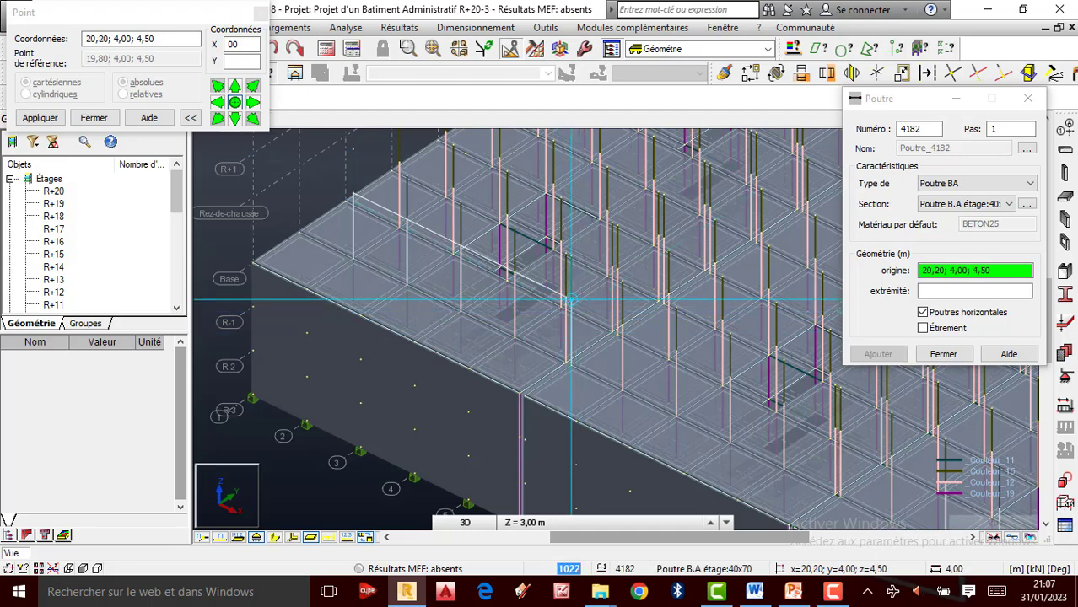
{"action": "left_click", "coordinate": [572, 300]}
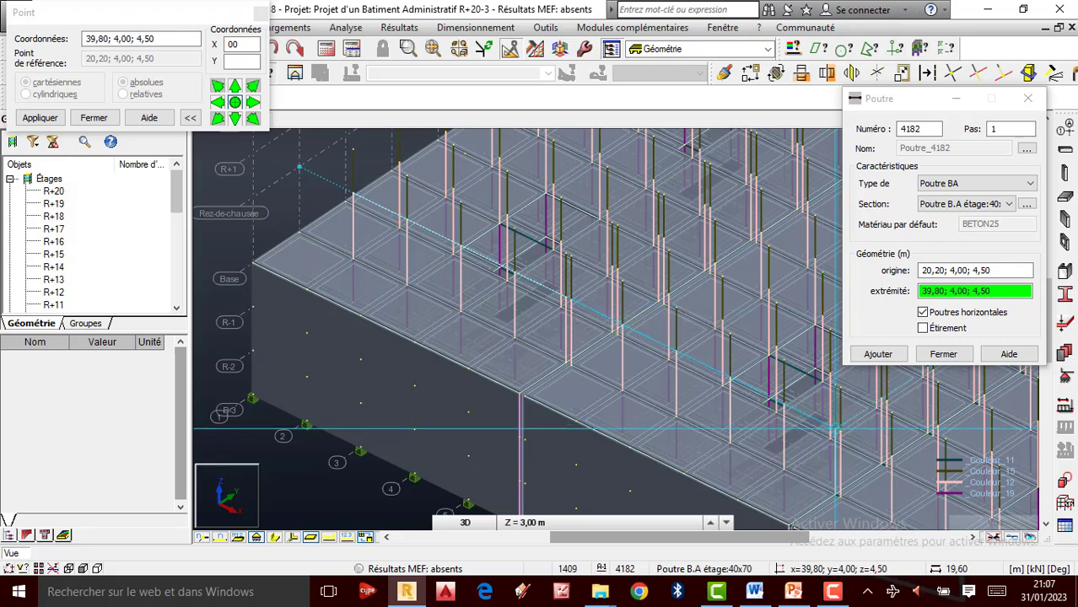
{"action": "left_click", "coordinate": [834, 429]}
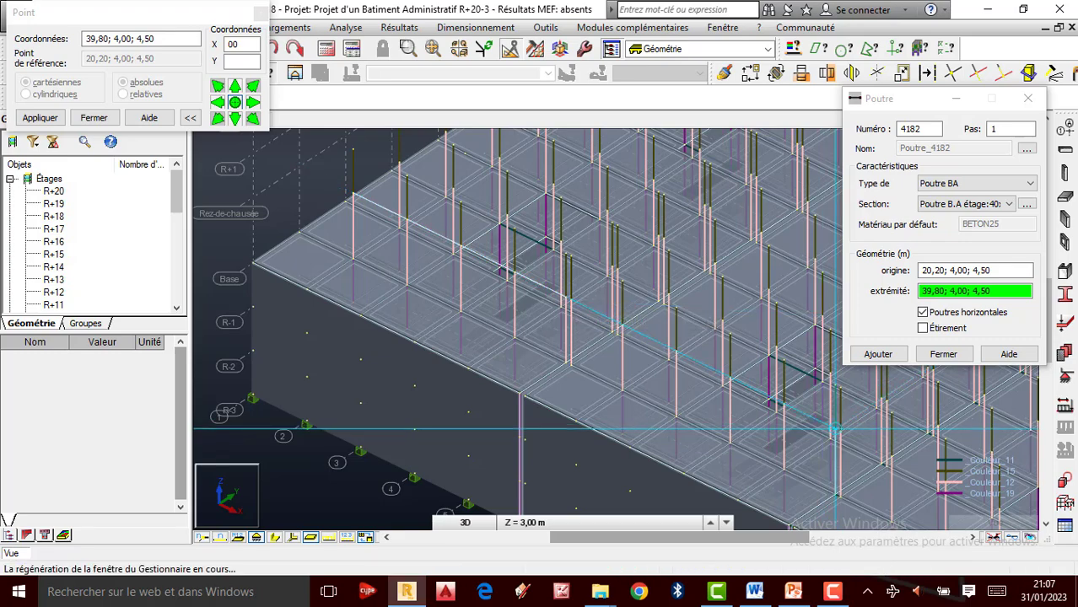
Draw a 40x70 beam from 40,20; 4,00; 4,50 to 56,00; 4,00; 4,50.
{"action": "scroll", "coordinate": [539, 319], "scroll_direction": "down", "scroll_amount": 2}
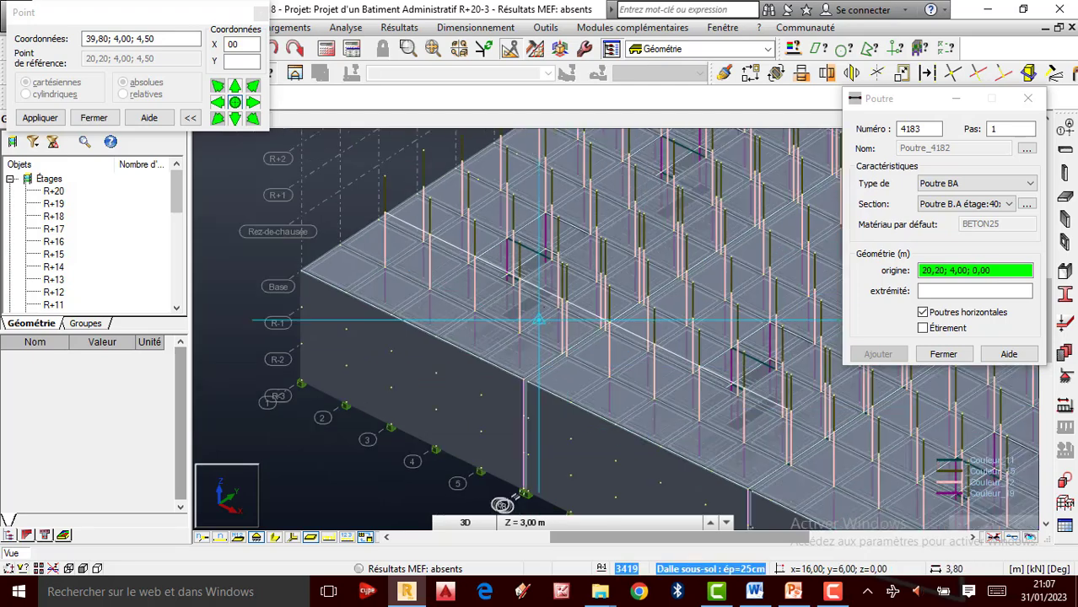
{"action": "scroll", "coordinate": [825, 399], "scroll_direction": "up", "scroll_amount": 1}
{"action": "scroll", "coordinate": [773, 422], "scroll_direction": "up", "scroll_amount": 1}
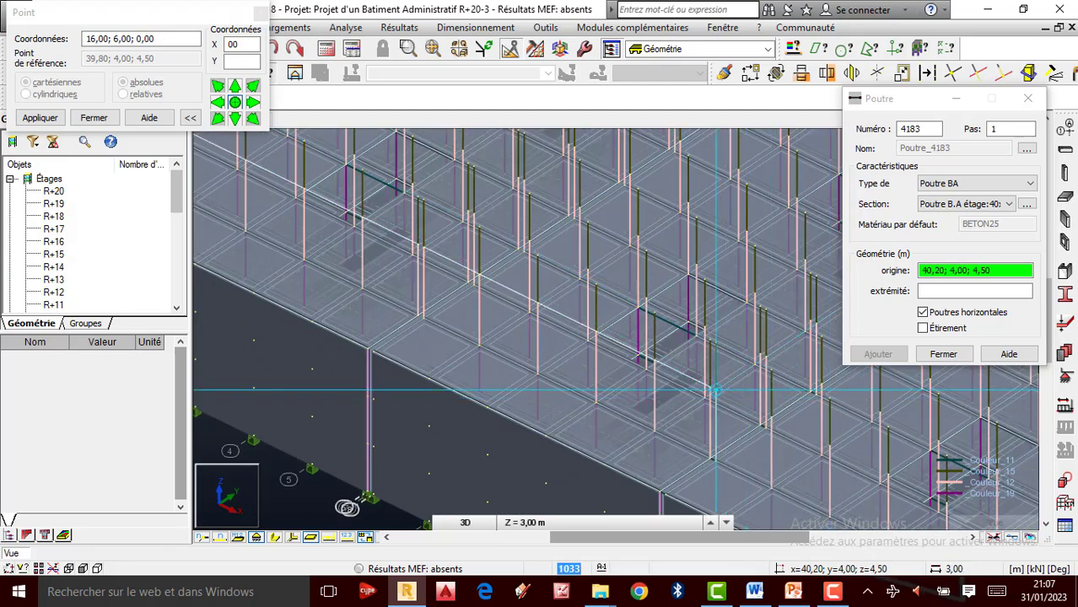
{"action": "left_click", "coordinate": [628, 388]}
{"action": "scroll", "coordinate": [628, 388], "scroll_direction": "down", "scroll_amount": 3}
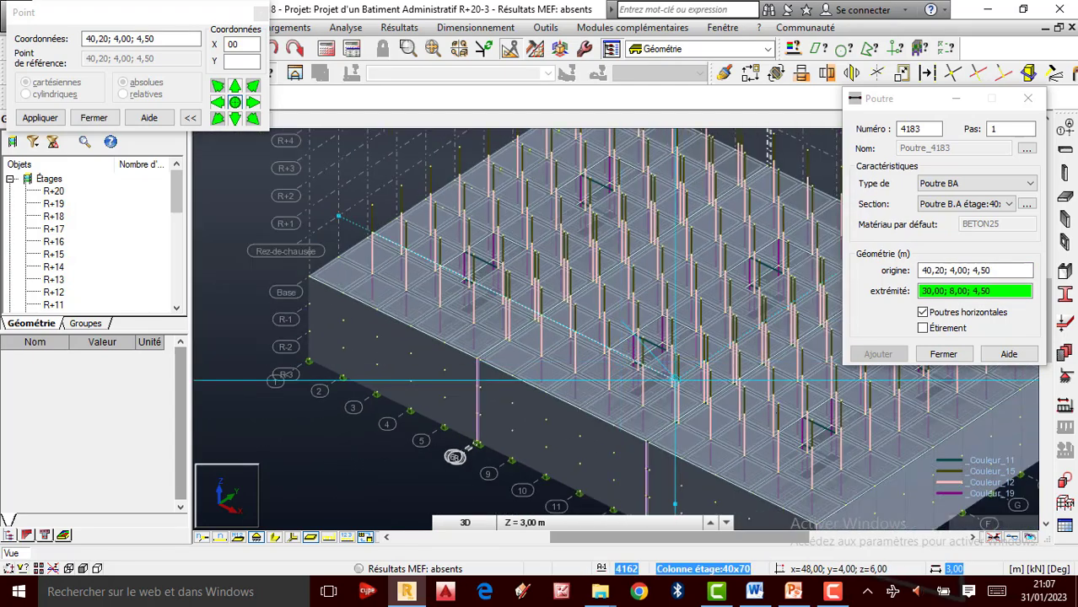
{"action": "left_click", "coordinate": [811, 448]}
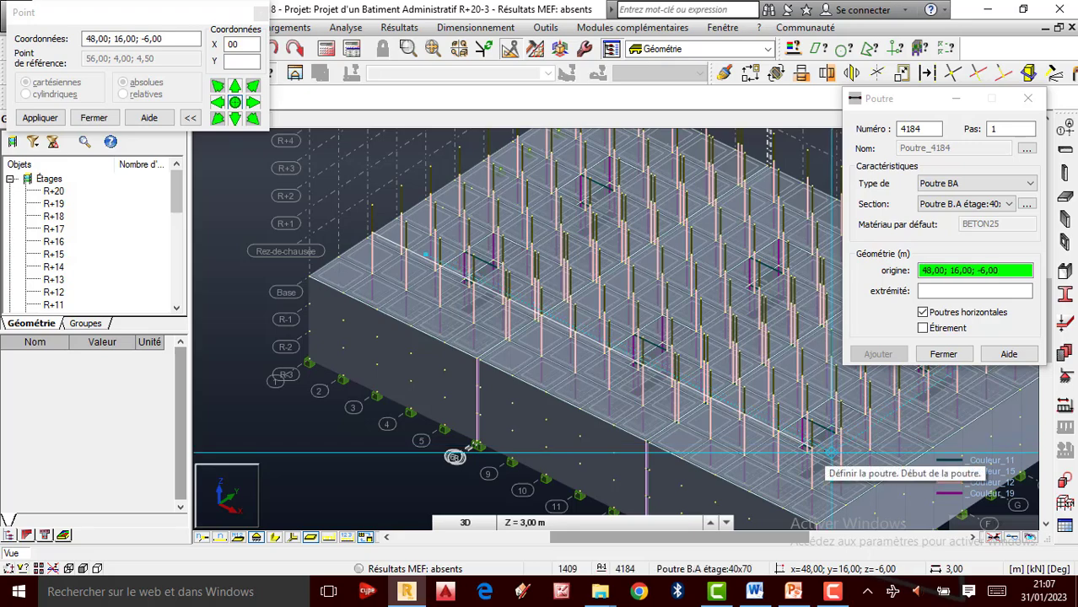
Draw a 40x70 beam from 56,00; 4,00; 4,50 to 56,00; 36,00; 4,50 and end beam definition.
{"action": "scroll", "coordinate": [831, 453], "scroll_direction": "up", "scroll_amount": 2}
{"action": "scroll", "coordinate": [681, 419], "scroll_direction": "down", "scroll_amount": 4}
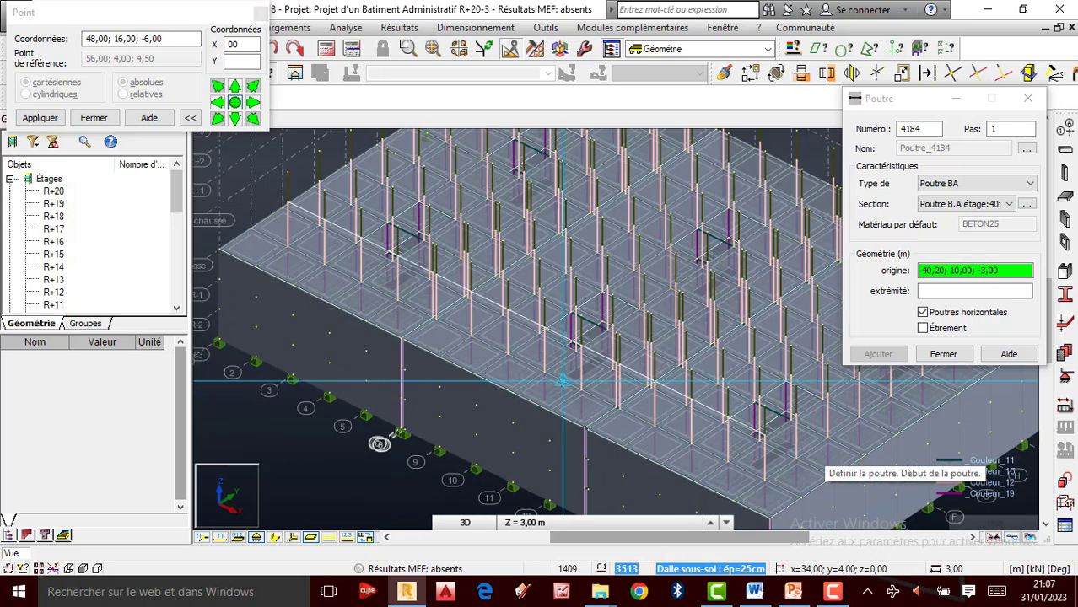
{"action": "scroll", "coordinate": [614, 390], "scroll_direction": "down", "scroll_amount": 1}
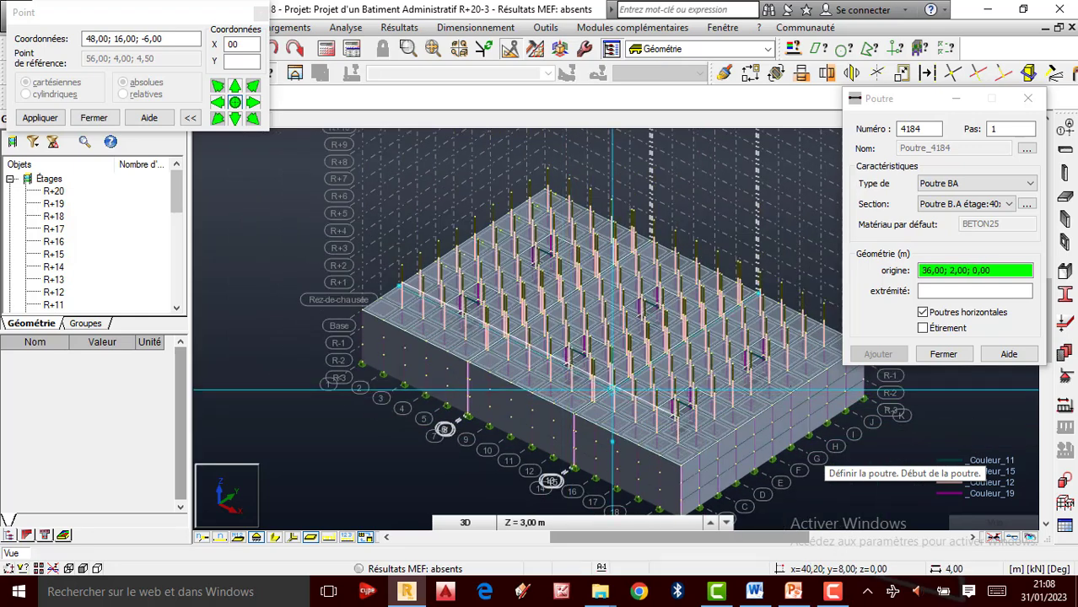
{"action": "scroll", "coordinate": [760, 388], "scroll_direction": "up", "scroll_amount": 1}
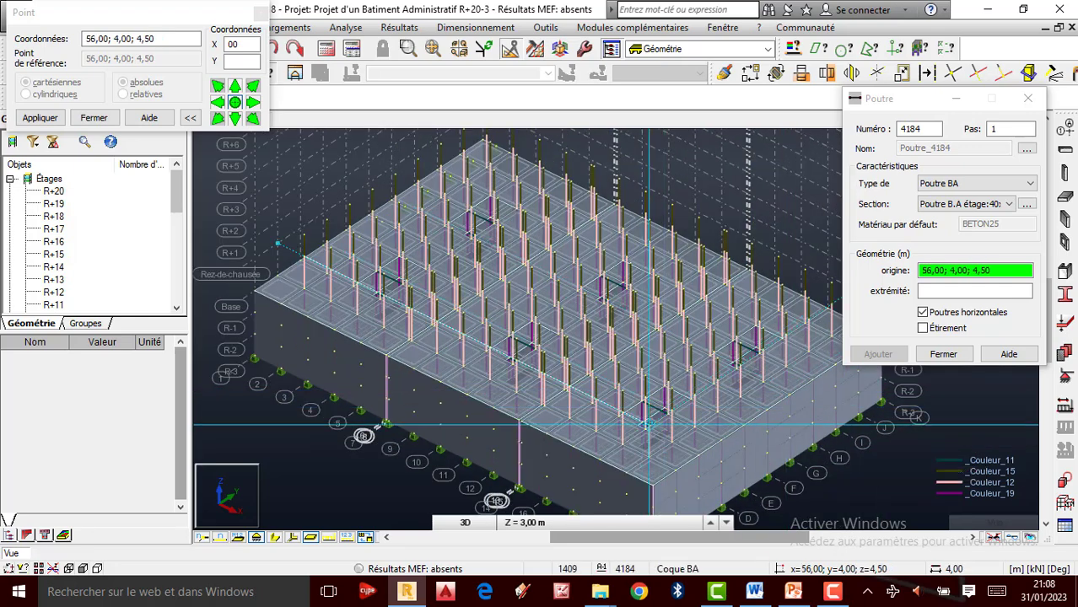
{"action": "left_click", "coordinate": [616, 424]}
{"action": "scroll", "coordinate": [530, 400], "scroll_direction": "down", "scroll_amount": 1}
{"action": "scroll", "coordinate": [693, 398], "scroll_direction": "up", "scroll_amount": 2}
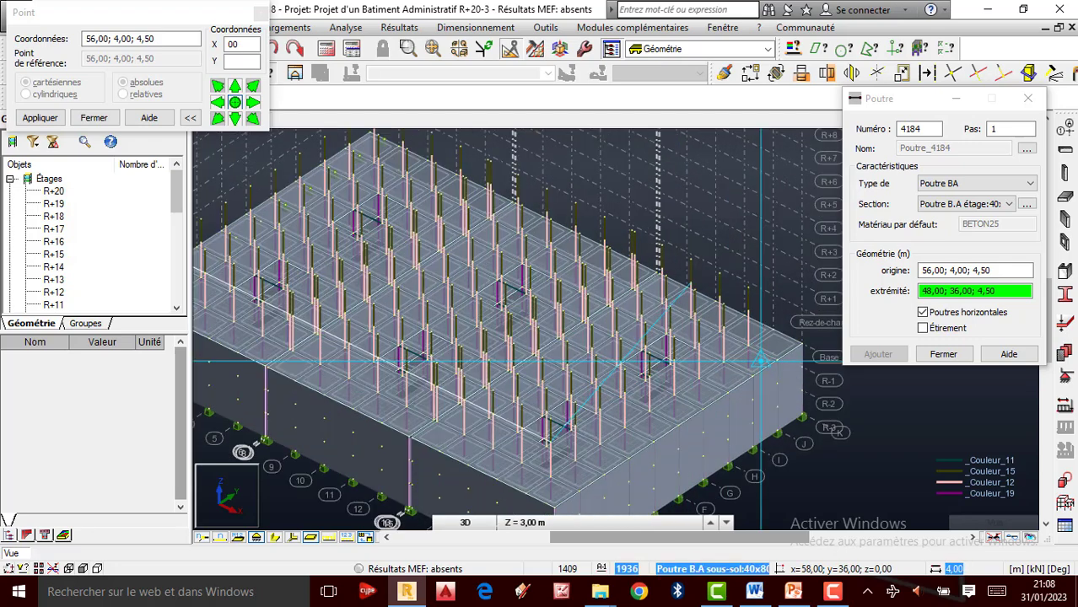
{"action": "scroll", "coordinate": [747, 313], "scroll_direction": "up", "scroll_amount": 1}
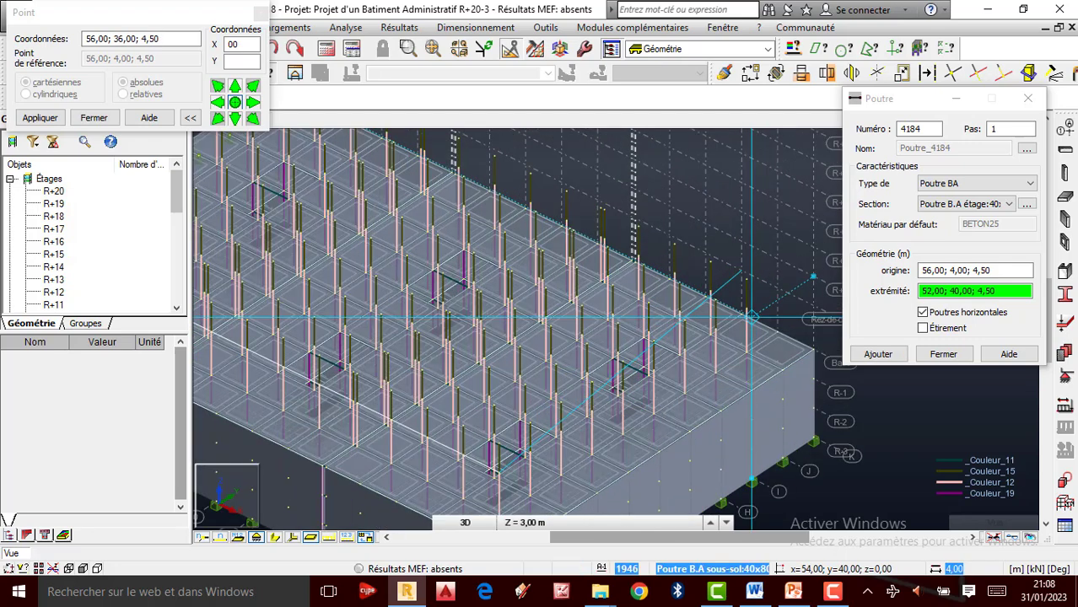
{"action": "left_click", "coordinate": [747, 309]}
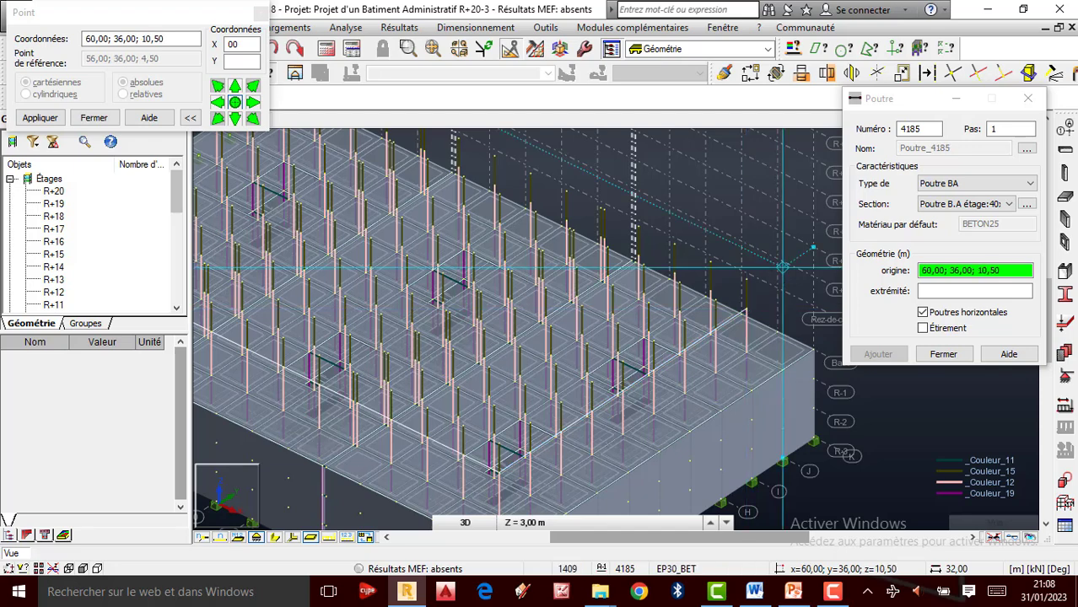
{"action": "scroll", "coordinate": [763, 308], "scroll_direction": "down", "scroll_amount": 3}
{"action": "left_click", "coordinate": [1027, 98]}
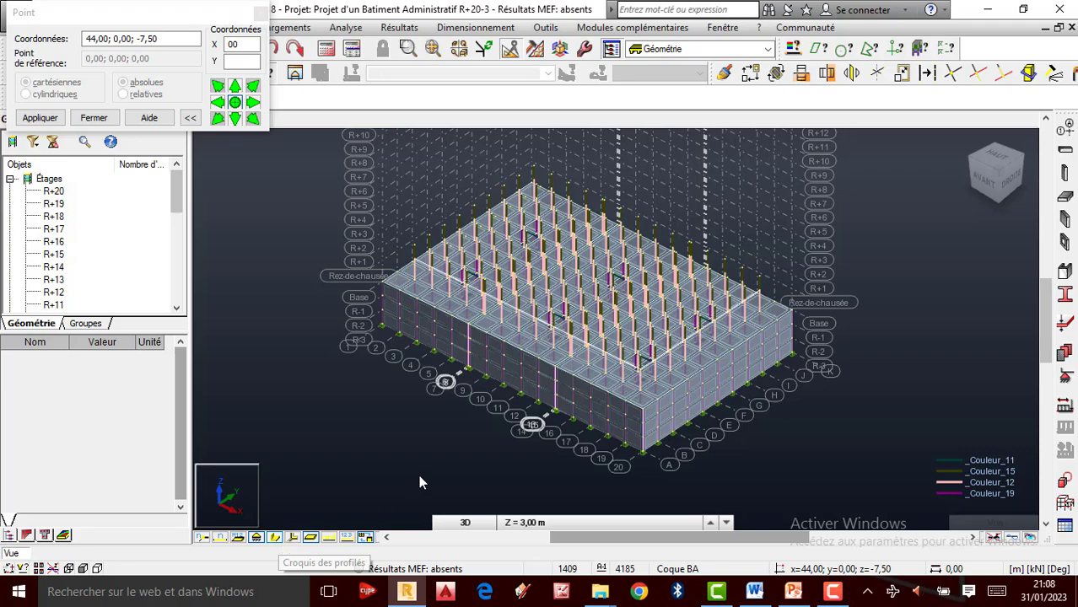
Show the section profiles again and examine how the new beams meet the columns along both edges.
{"action": "scroll", "coordinate": [627, 377], "scroll_direction": "up", "scroll_amount": 4}
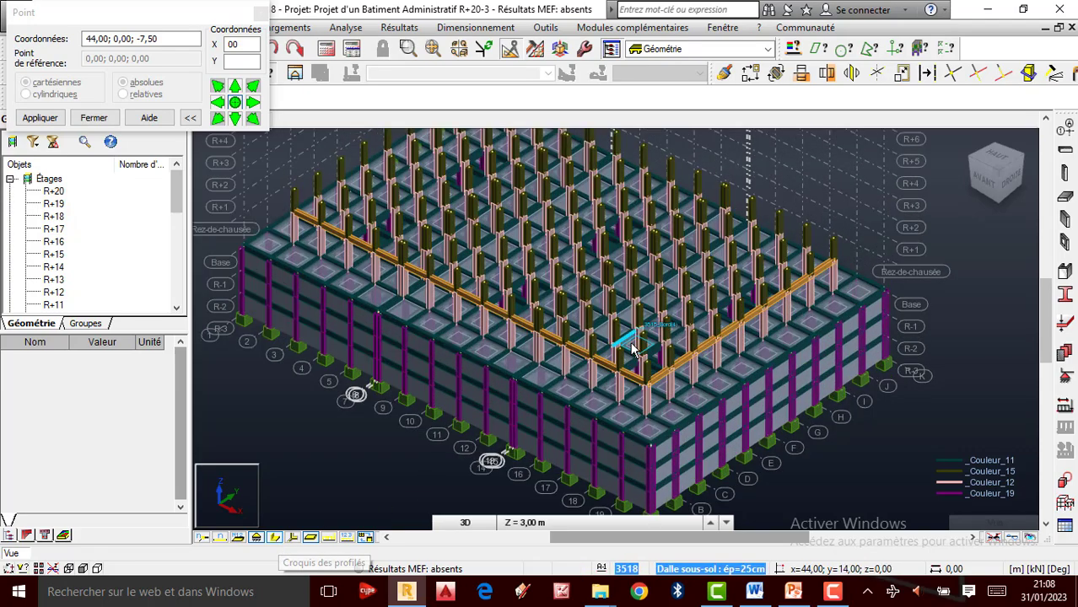
{"action": "scroll", "coordinate": [601, 372], "scroll_direction": "up", "scroll_amount": 3}
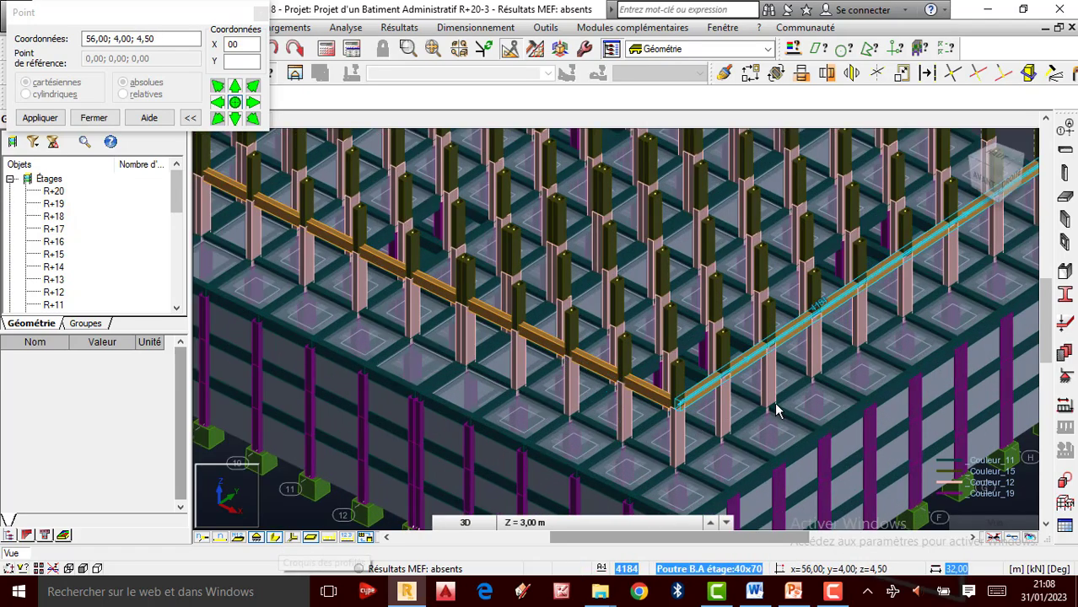
{"action": "scroll", "coordinate": [466, 279], "scroll_direction": "down", "scroll_amount": 1}
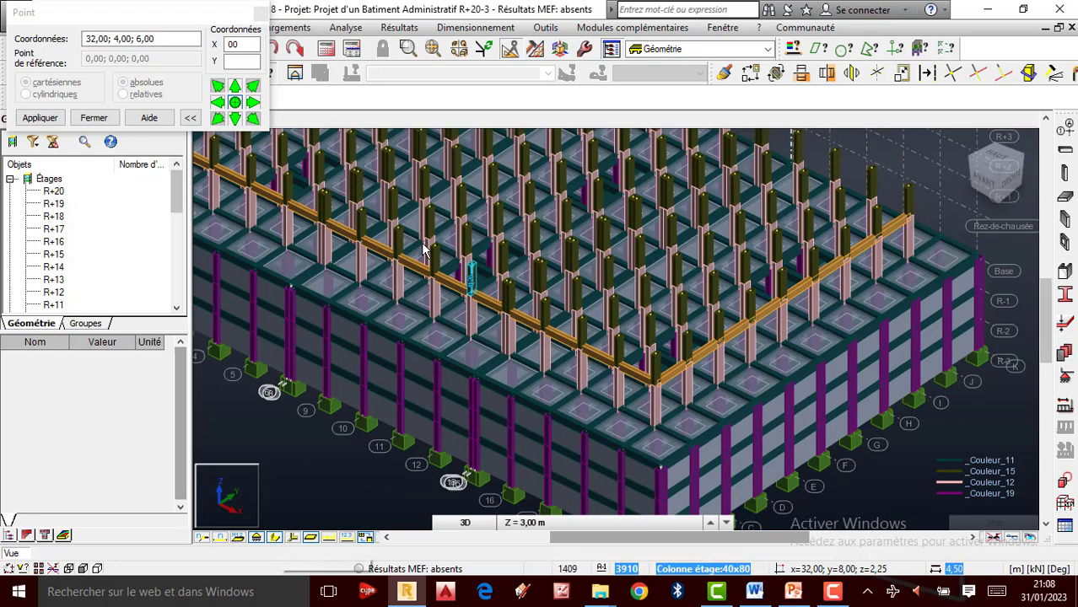
{"action": "scroll", "coordinate": [308, 211], "scroll_direction": "up", "scroll_amount": 2}
{"action": "scroll", "coordinate": [487, 339], "scroll_direction": "down", "scroll_amount": 3}
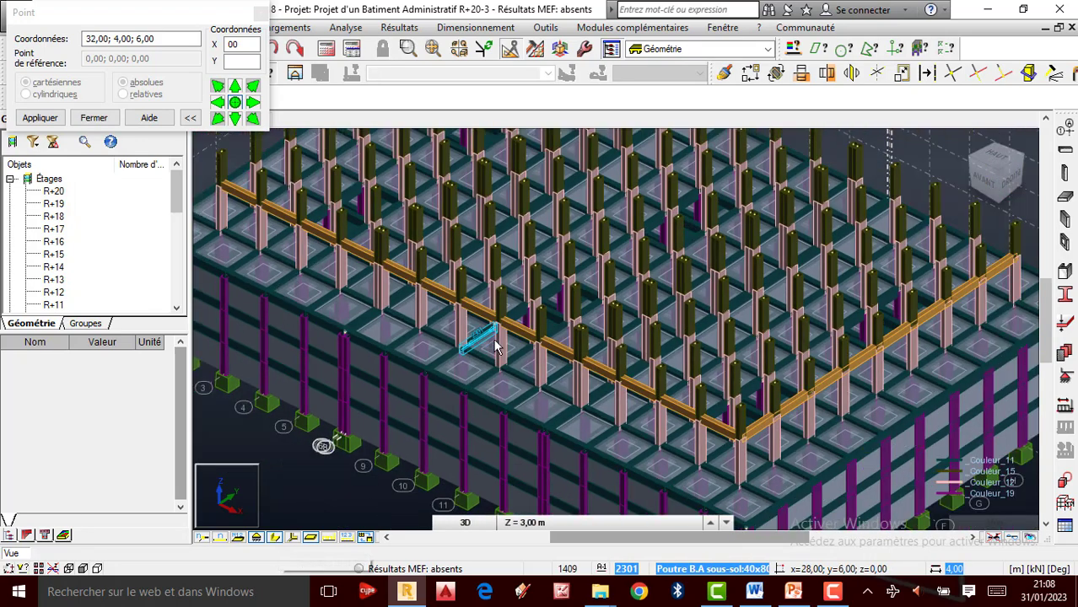
{"action": "scroll", "coordinate": [511, 357], "scroll_direction": "down", "scroll_amount": 3}
{"action": "scroll", "coordinate": [525, 356], "scroll_direction": "up", "scroll_amount": 1}
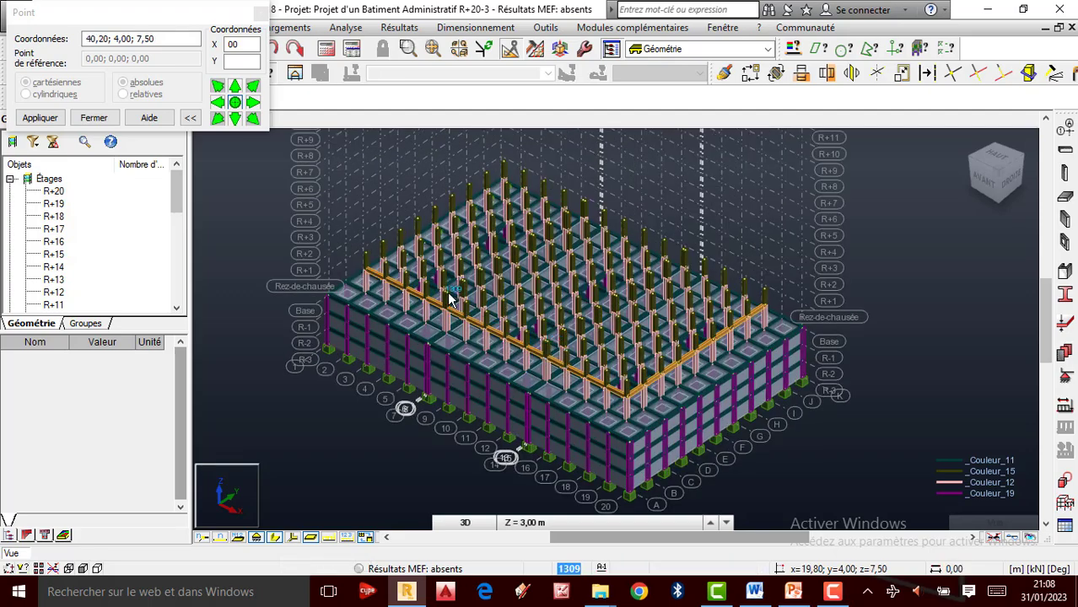
{"action": "scroll", "coordinate": [447, 305], "scroll_direction": "up", "scroll_amount": 2}
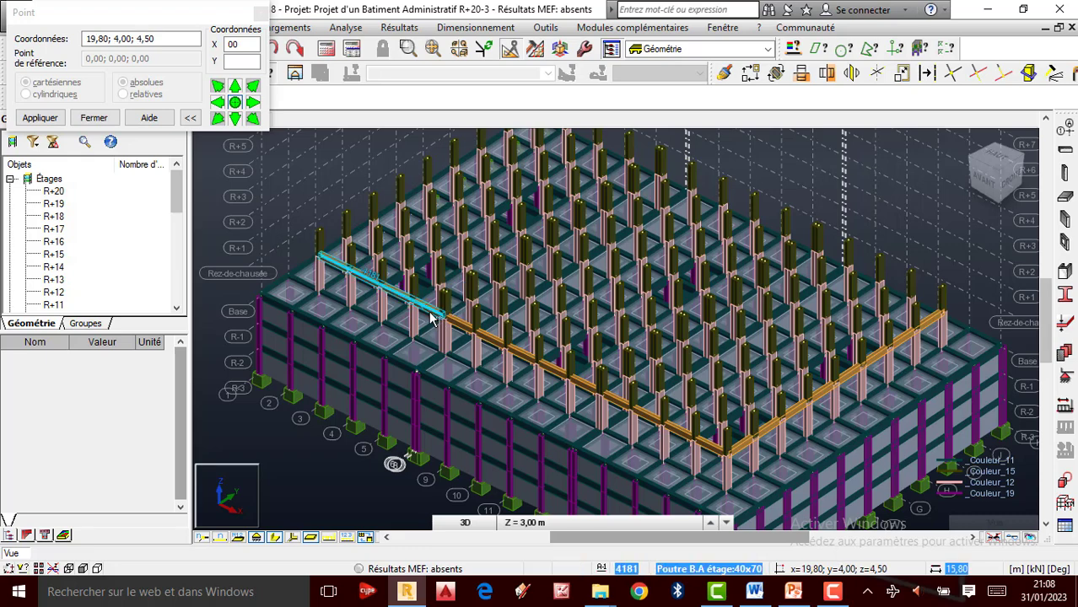
Copy the three front-edge 40x70 beams at Y 4,00 with translation vector 0;4;0 and 8 repetitions.
{"action": "left_click", "coordinate": [430, 319]}
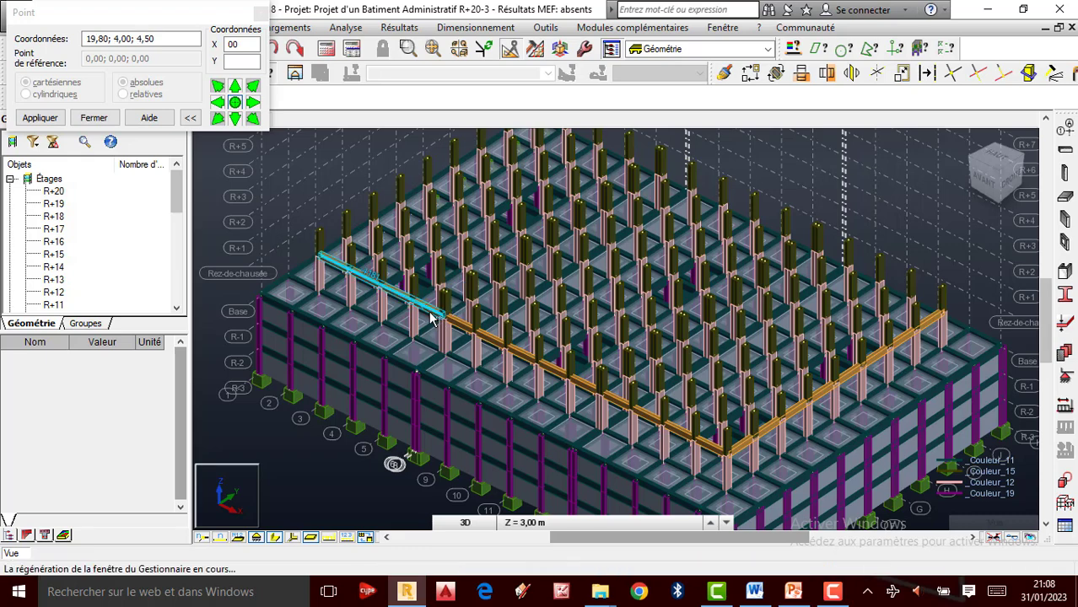
{"action": "left_click", "coordinate": [498, 350], "text": "ctrl"}
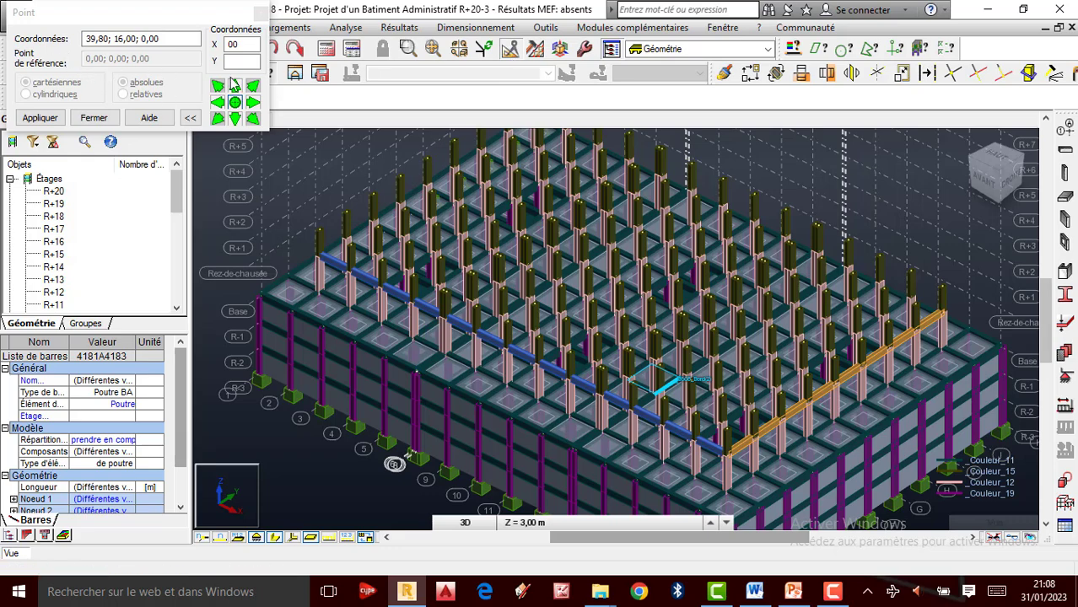
{"action": "left_click", "coordinate": [509, 51]}
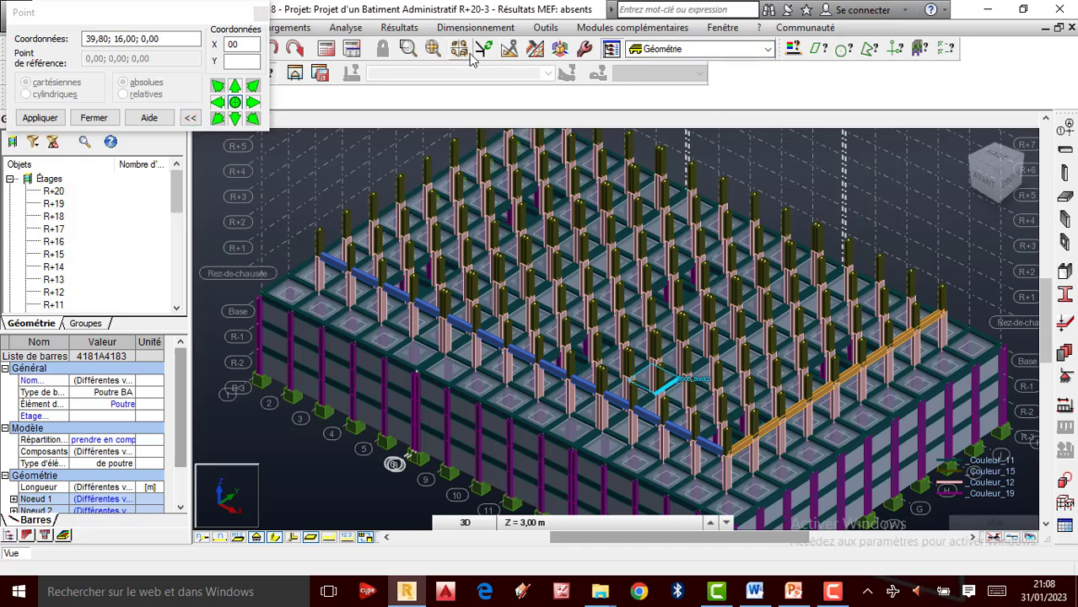
{"action": "left_click", "coordinate": [510, 49]}
{"action": "left_click", "coordinate": [751, 75]}
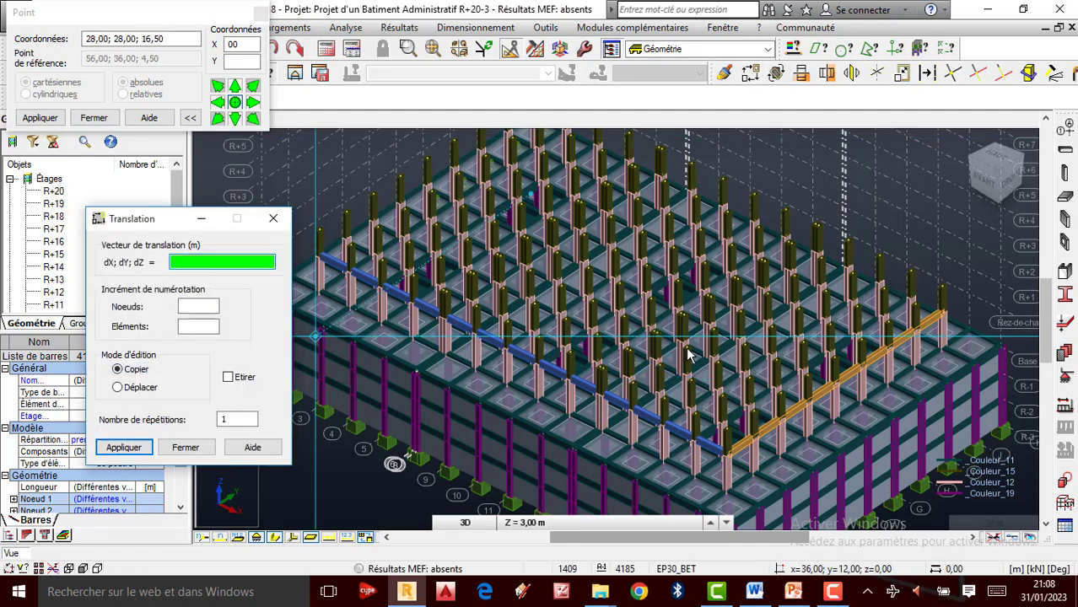
{"action": "scroll", "coordinate": [553, 396], "scroll_direction": "down", "scroll_amount": 2}
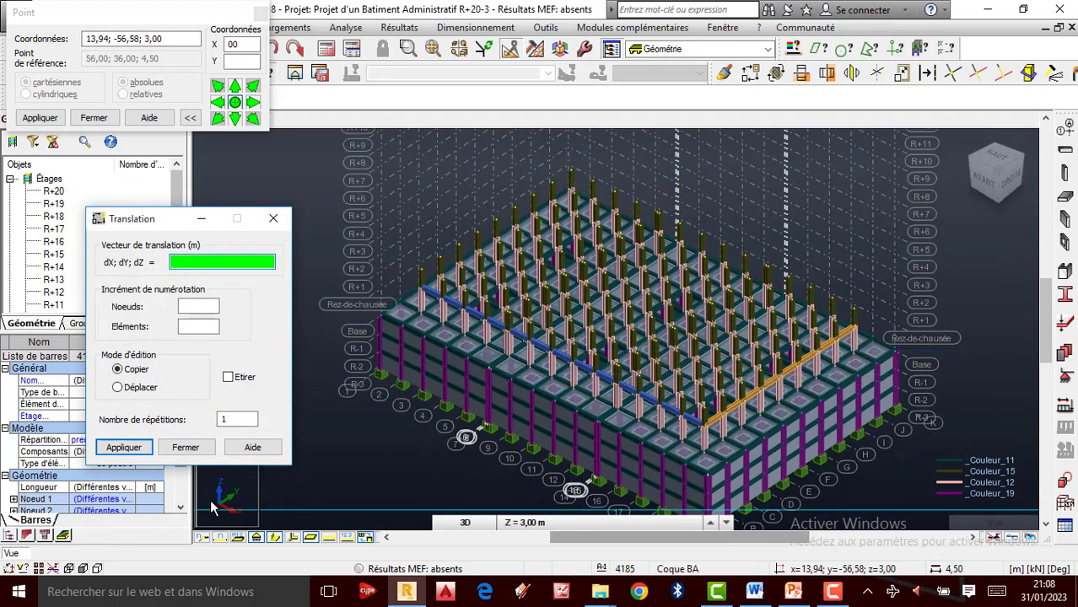
{"action": "scroll", "coordinate": [734, 434], "scroll_direction": "up", "scroll_amount": 1}
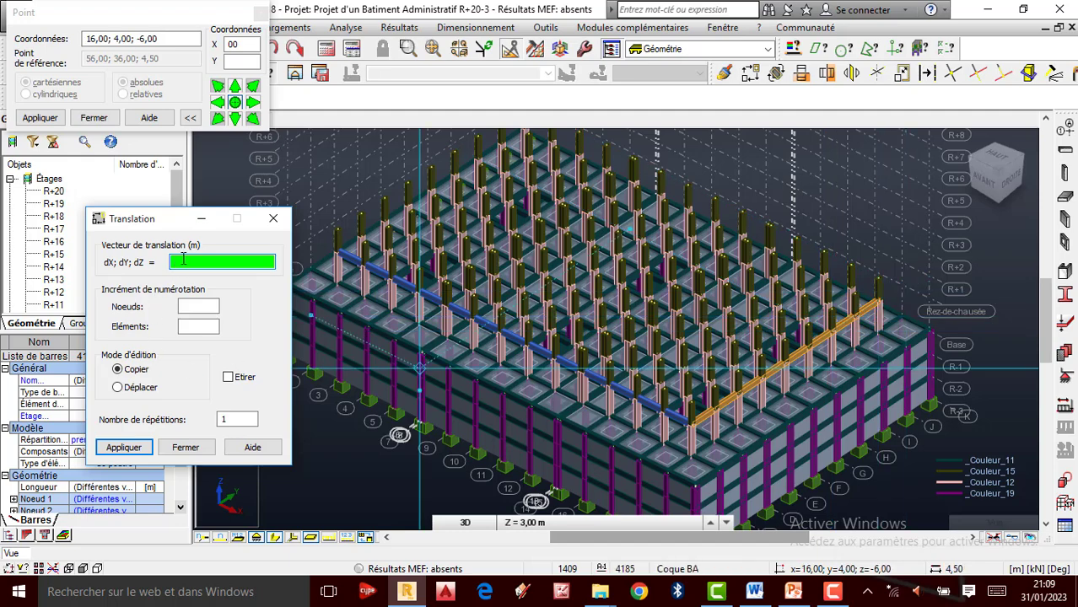
{"action": "type", "text": "0;4;0"}
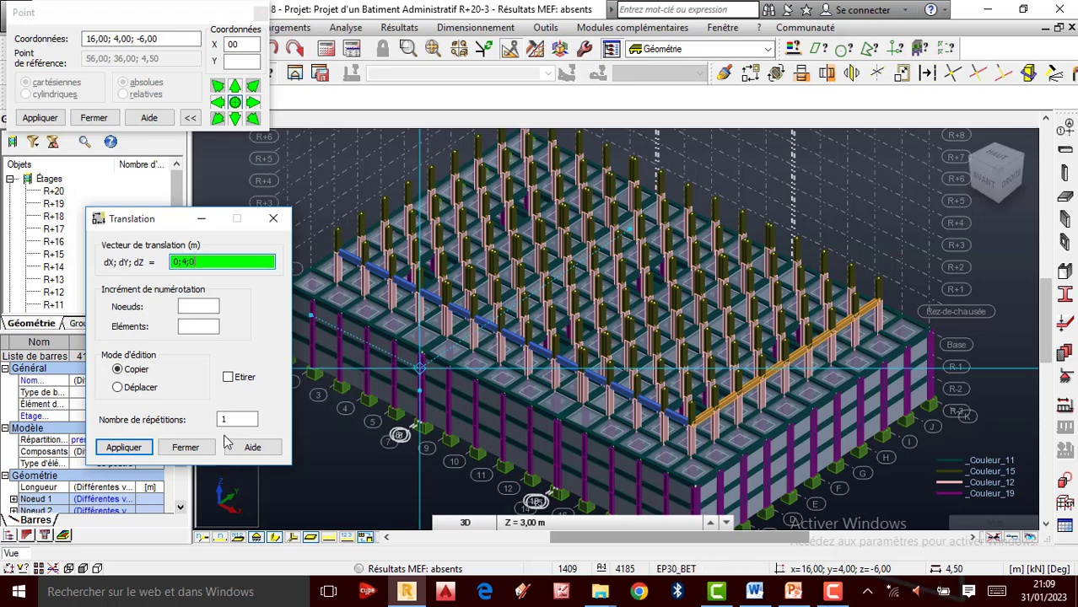
{"action": "double_click", "coordinate": [222, 420]}
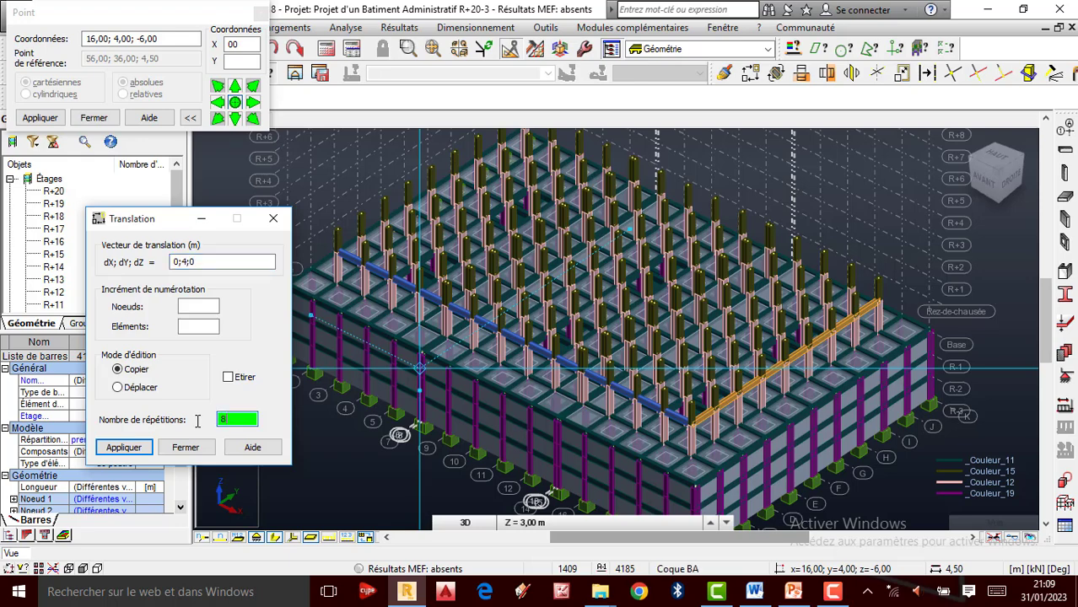
{"action": "left_click", "coordinate": [132, 449]}
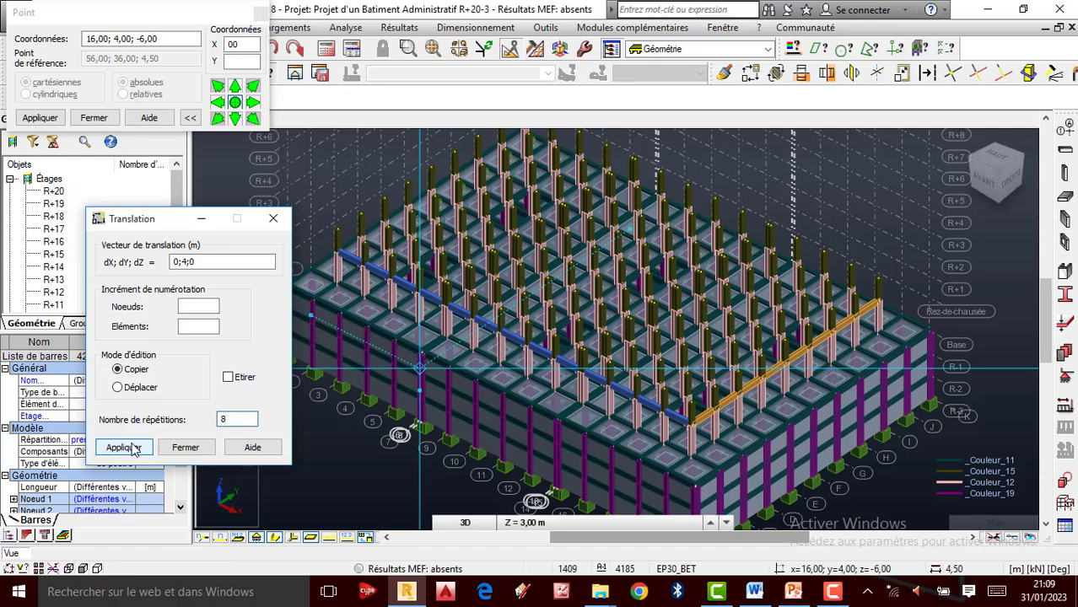
{"action": "left_click", "coordinate": [122, 448]}
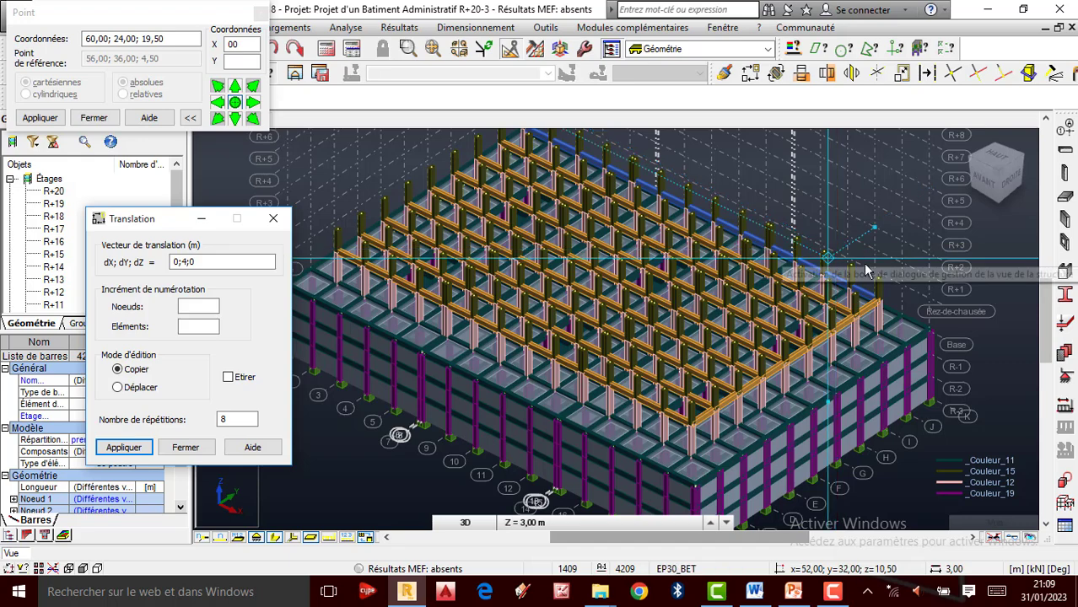
{"action": "left_click", "coordinate": [272, 219]}
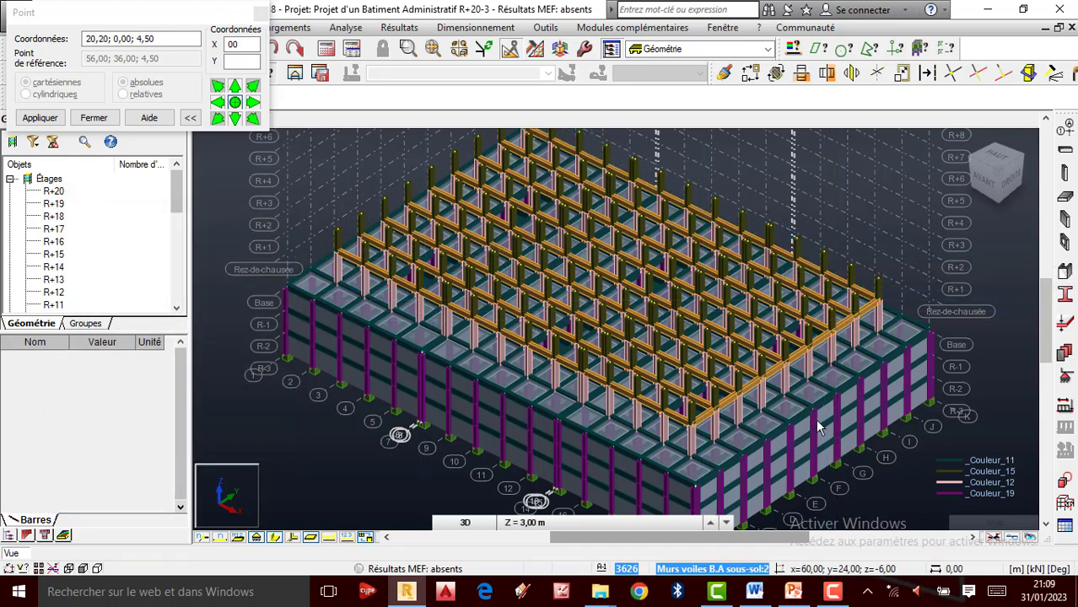
Copy the 32 m side beam at X 56,00 with translation vector -4;0;0 and 3 repetitions.
{"action": "scroll", "coordinate": [753, 412], "scroll_direction": "up", "scroll_amount": 1}
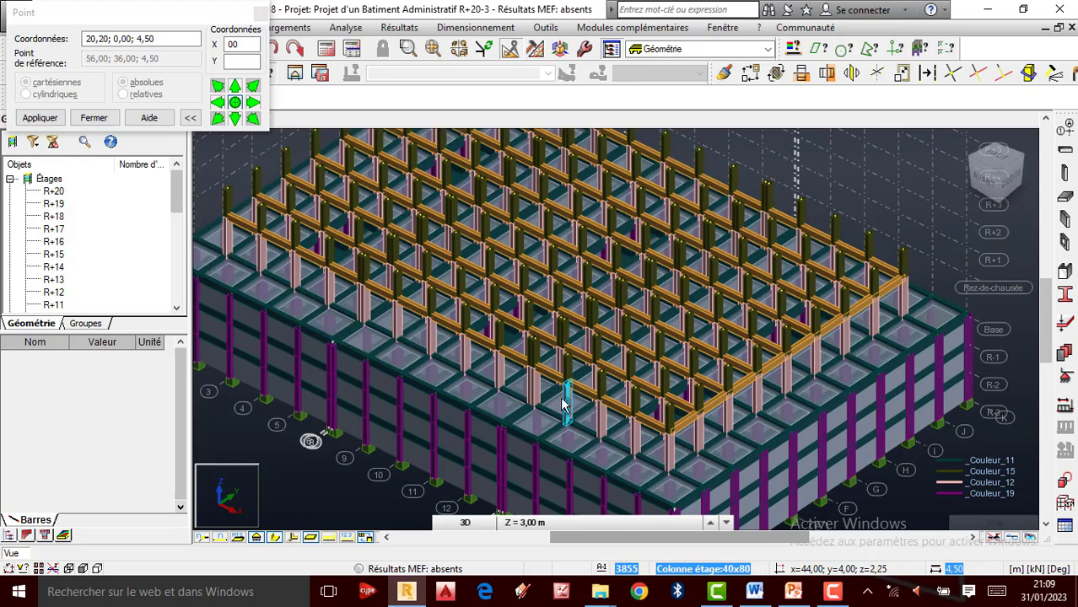
{"action": "left_click", "coordinate": [714, 409]}
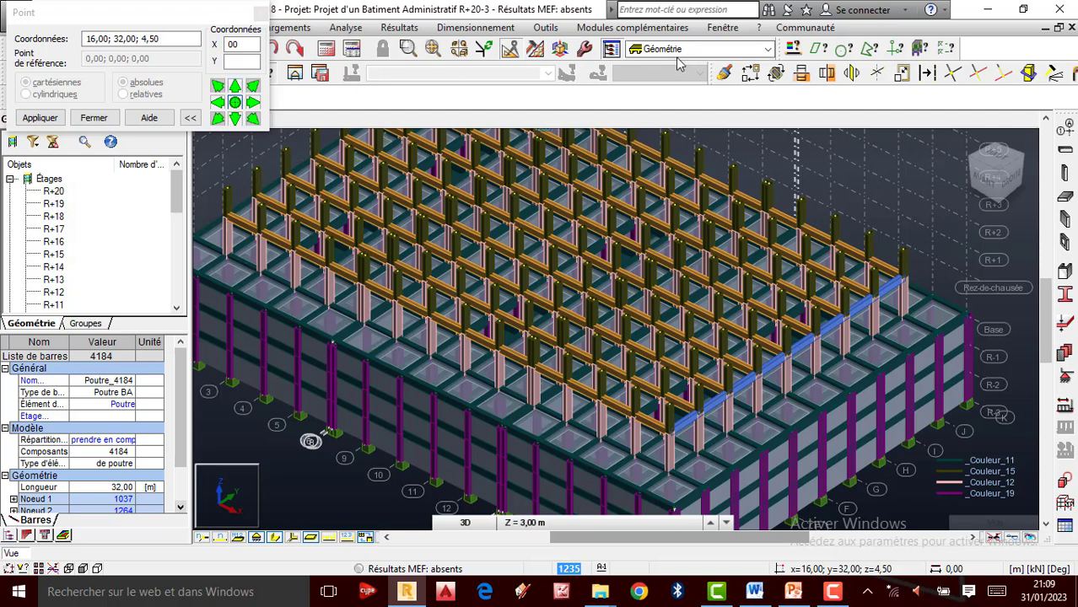
{"action": "left_click", "coordinate": [751, 73]}
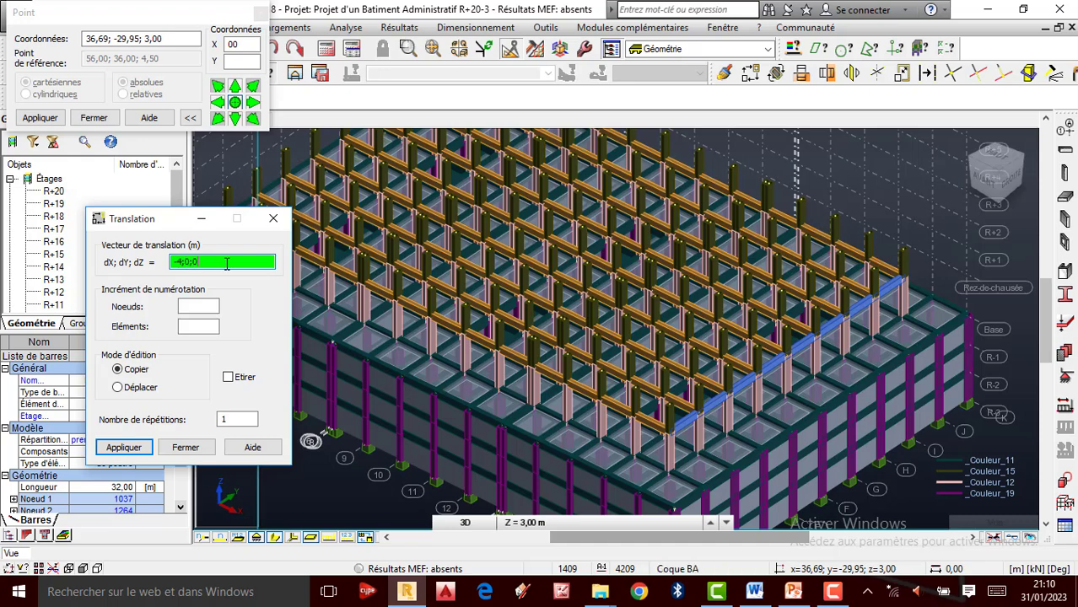
{"action": "left_click", "coordinate": [221, 419]}
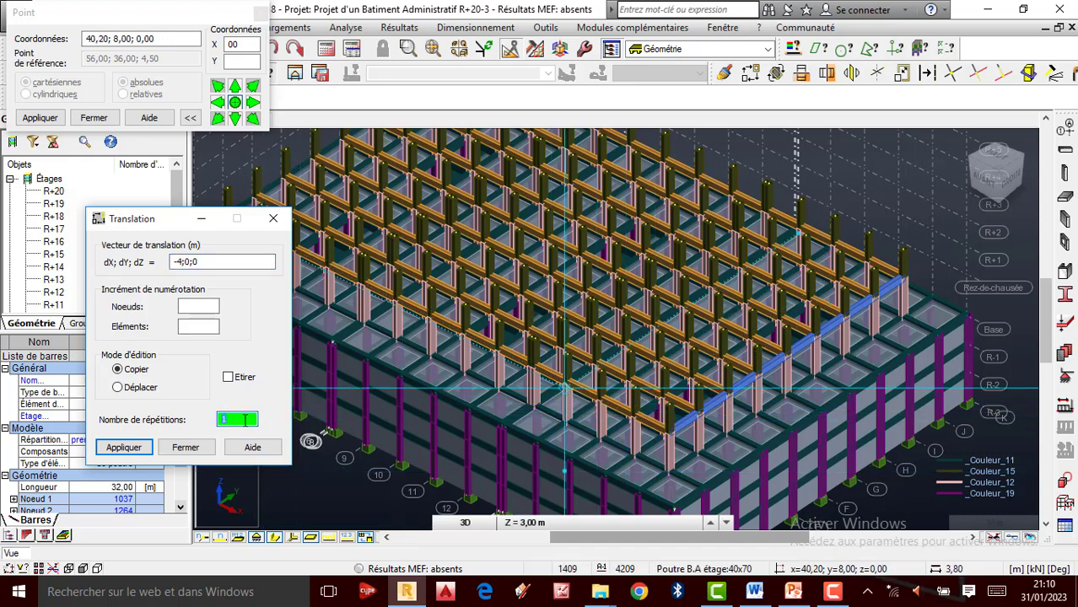
{"action": "left_click", "coordinate": [126, 448]}
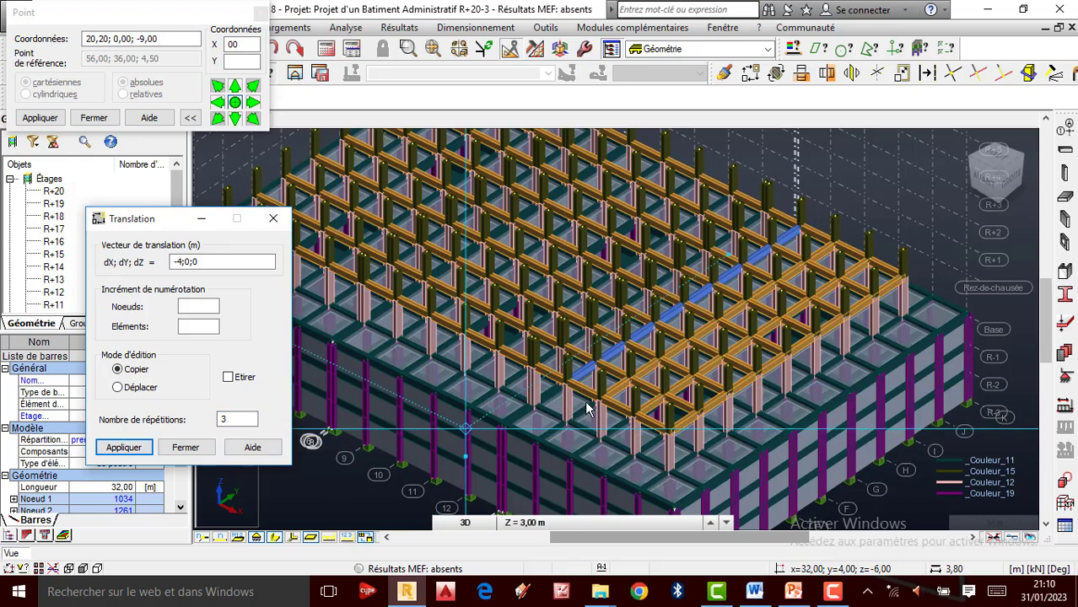
Copy the last copied side beam once with translation vector -3,8;0;0 to the first double-column row.
{"action": "left_click", "coordinate": [180, 262]}
{"action": "double_click", "coordinate": [180, 263]}
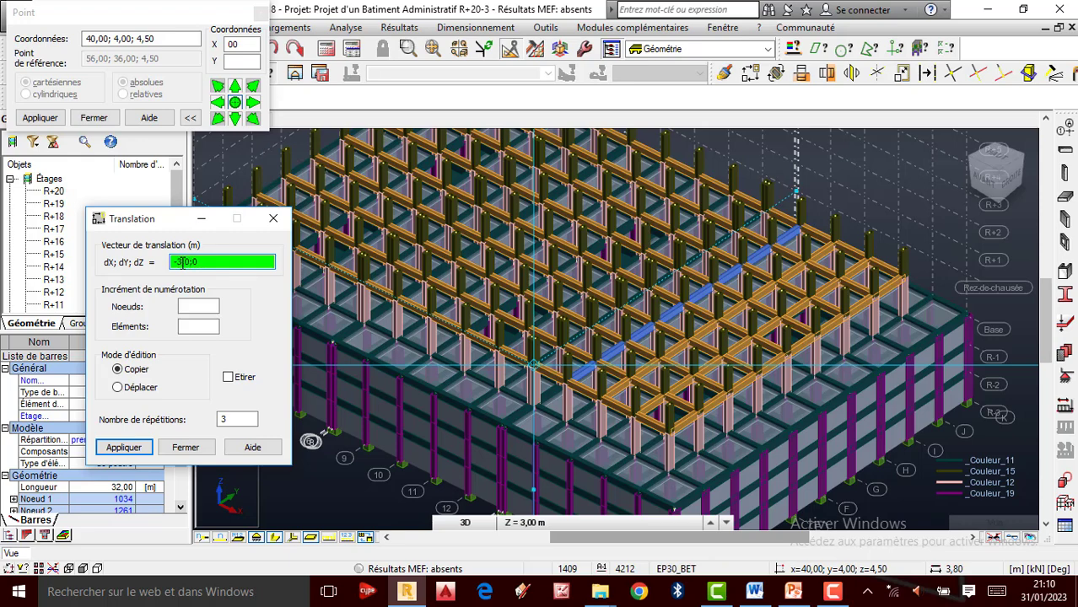
{"action": "type", "text": "8"}
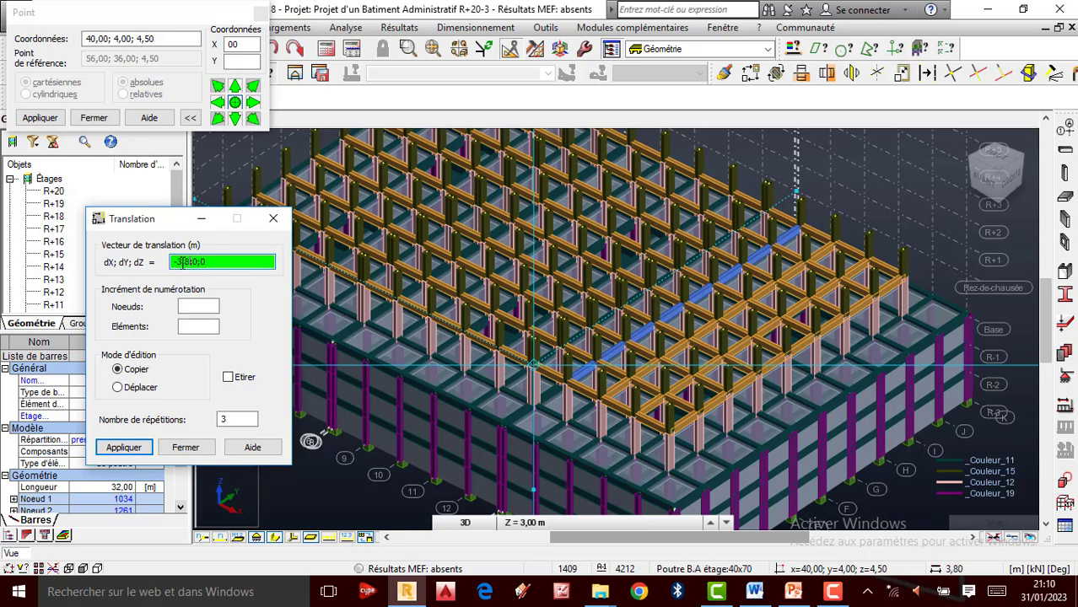
{"action": "double_click", "coordinate": [238, 419]}
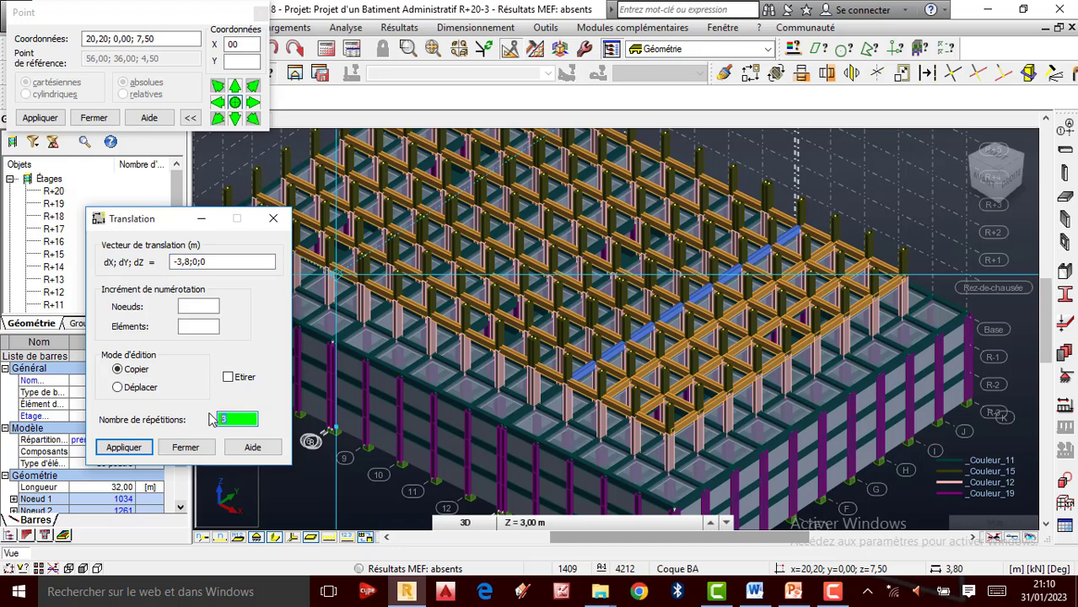
{"action": "type", "text": "1"}
{"action": "left_click", "coordinate": [125, 449]}
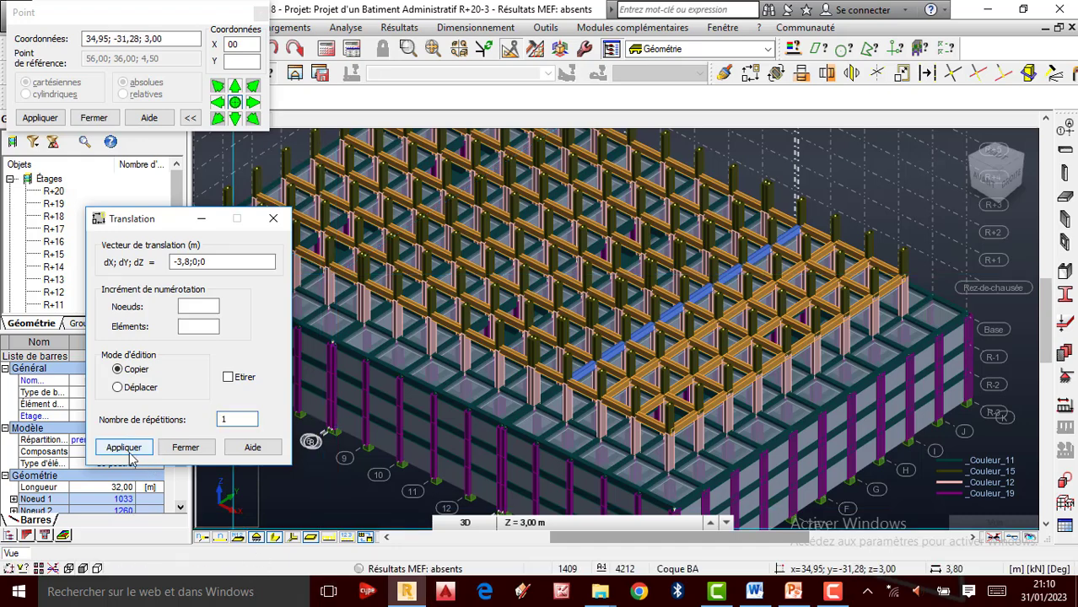
{"action": "left_click", "coordinate": [128, 452]}
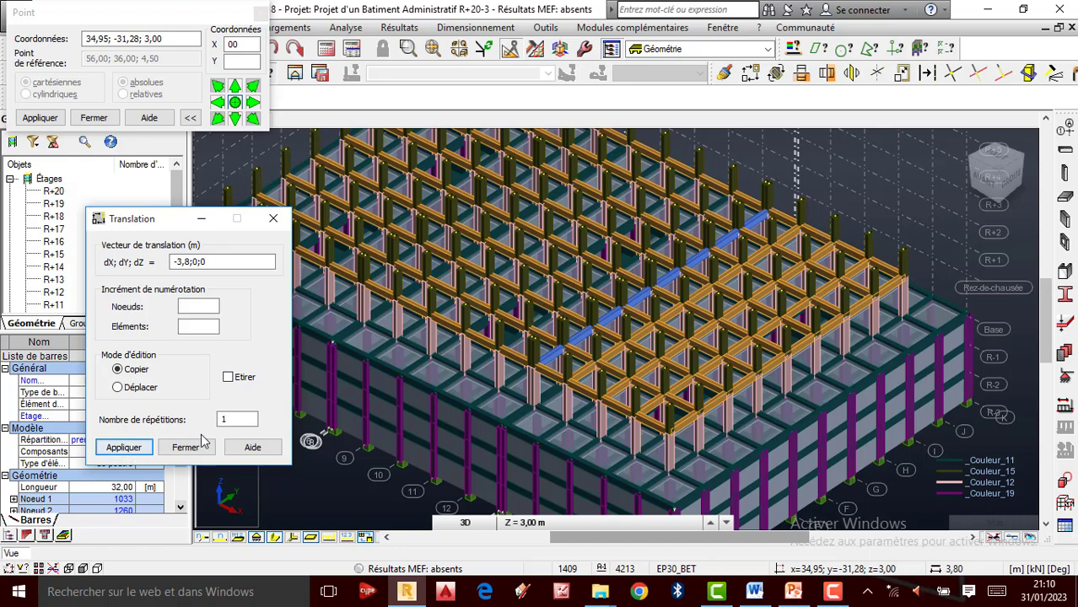
Copy the selected beam once by -0,4;0;0 across the double columns, and that copy once by -3,8;0;0.
{"action": "double_click", "coordinate": [190, 261]}
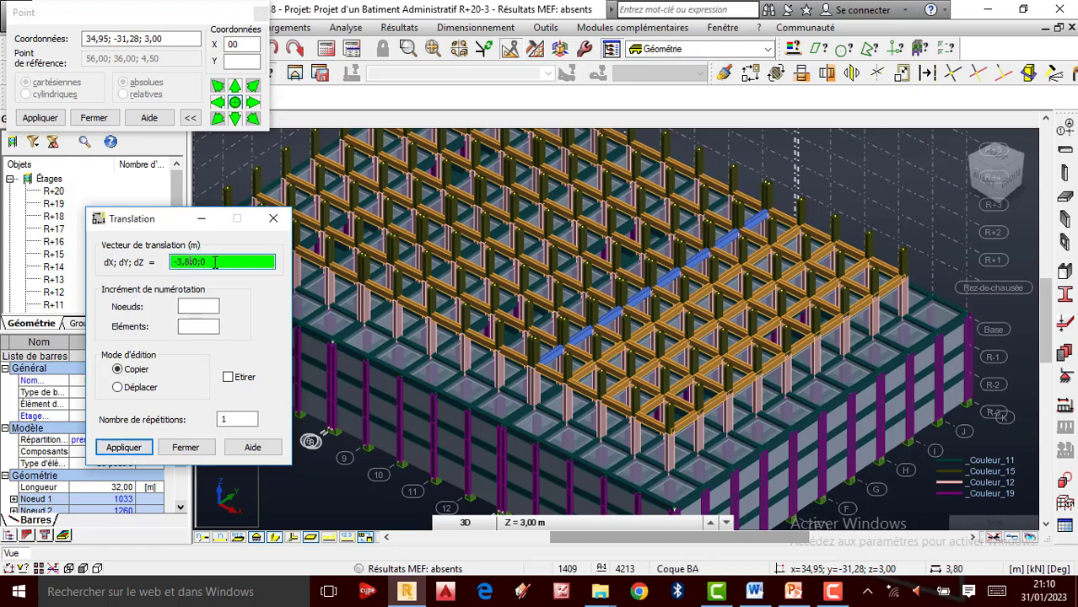
{"action": "key", "text": "BackSpace"}
{"action": "type", "text": "0"}
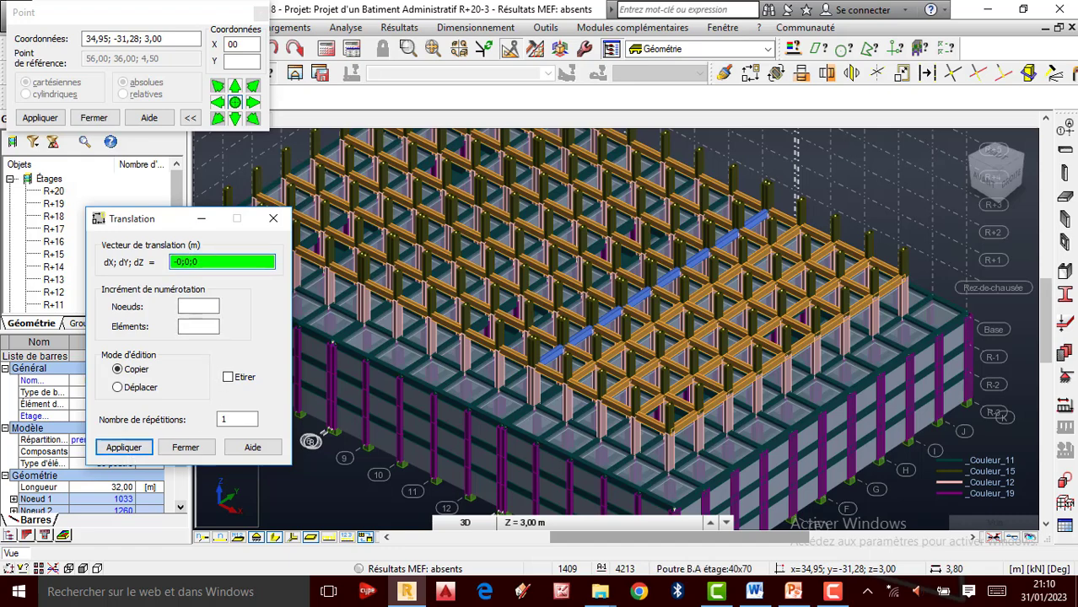
{"action": "type", "text": ",4"}
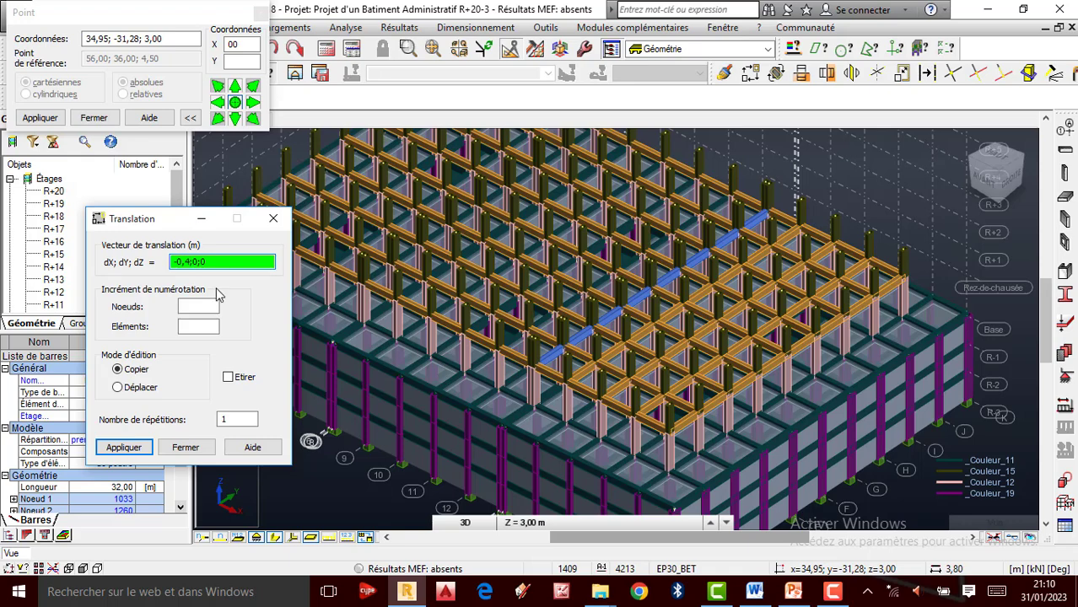
{"action": "left_click", "coordinate": [131, 447]}
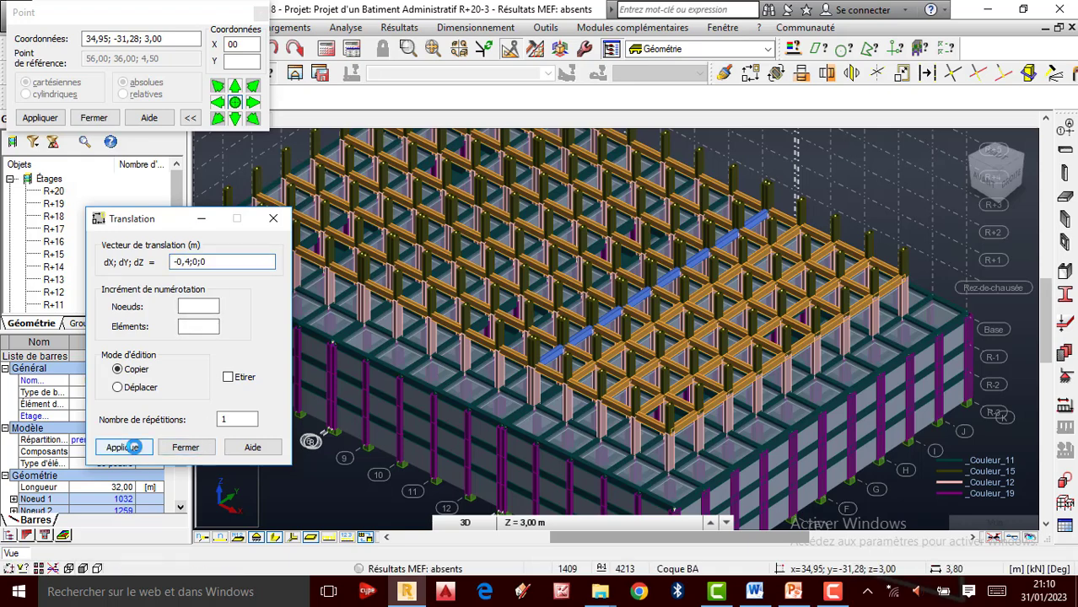
{"action": "left_click", "coordinate": [138, 452]}
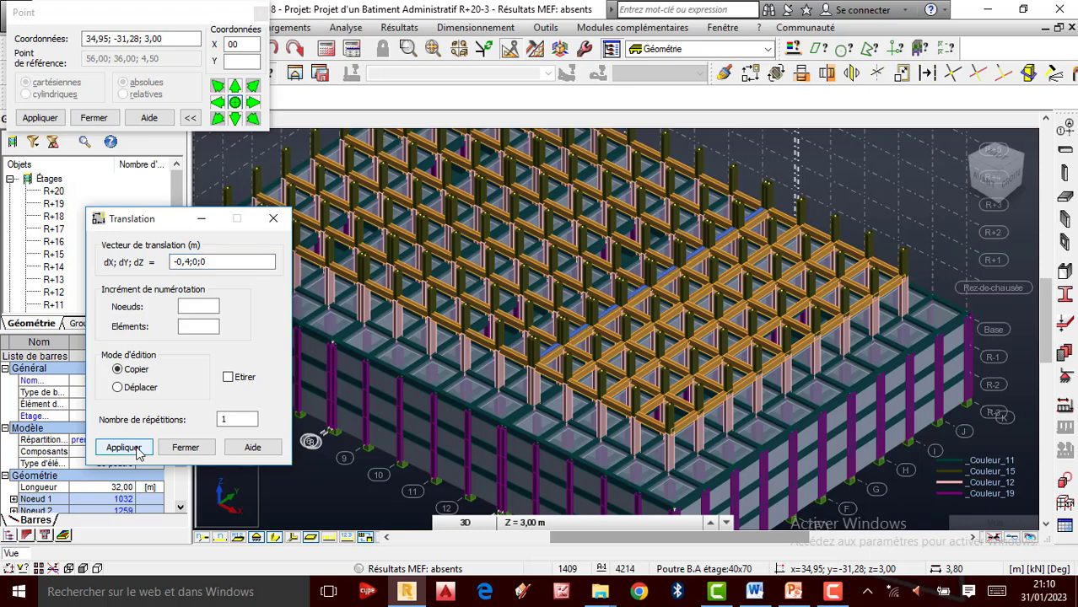
{"action": "double_click", "coordinate": [188, 264]}
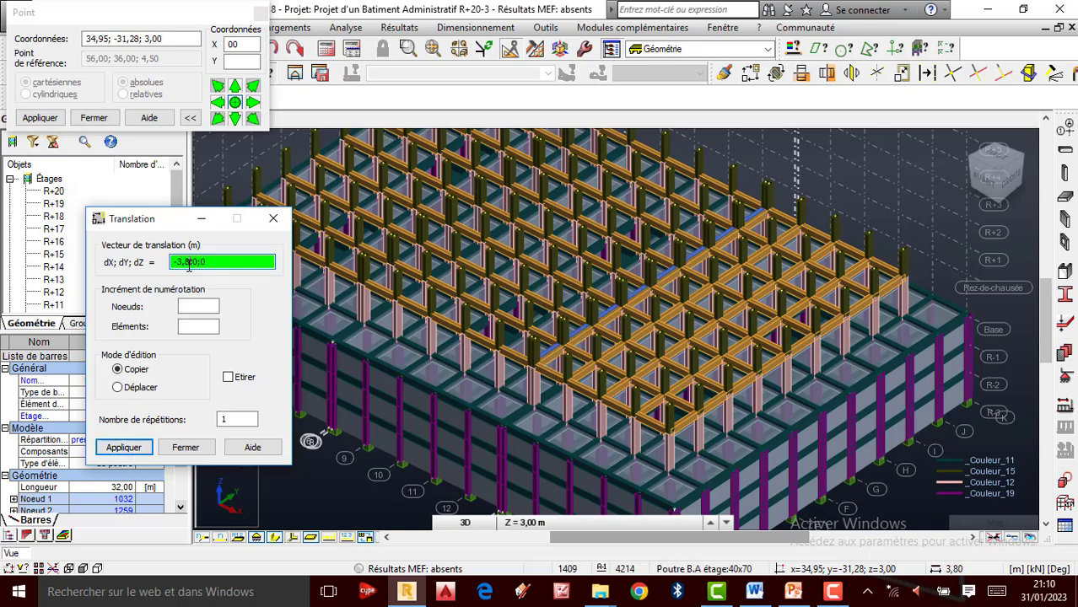
{"action": "left_click", "coordinate": [131, 450]}
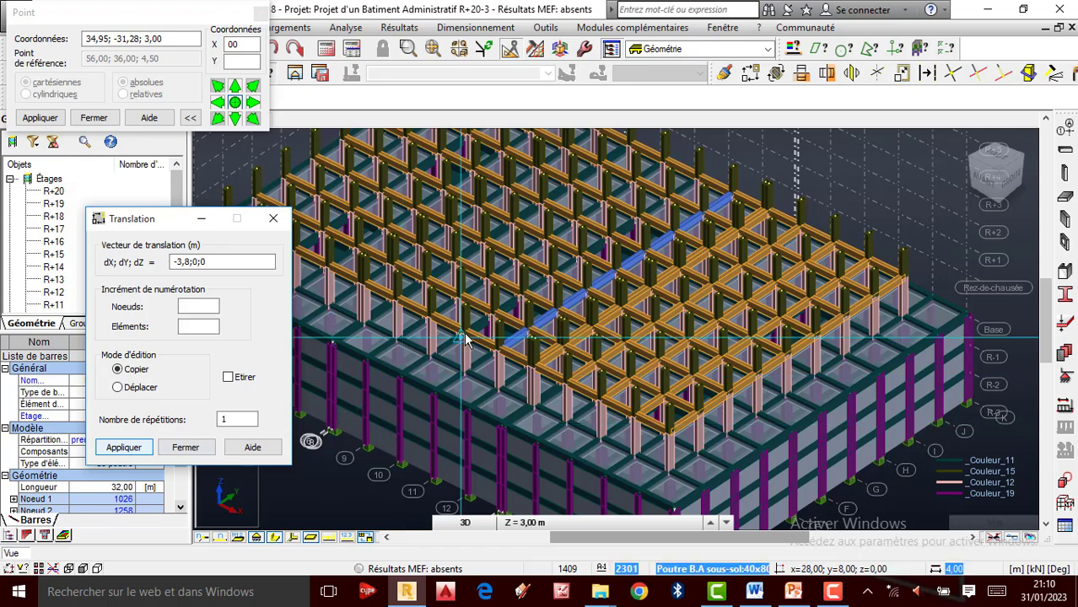
Copy the selected transverse beam with translation vector -4;0;0 and 3 repetitions.
{"action": "left_click", "coordinate": [191, 262]}
{"action": "key", "text": "BackSpace"}
{"action": "type", "text": "4"}
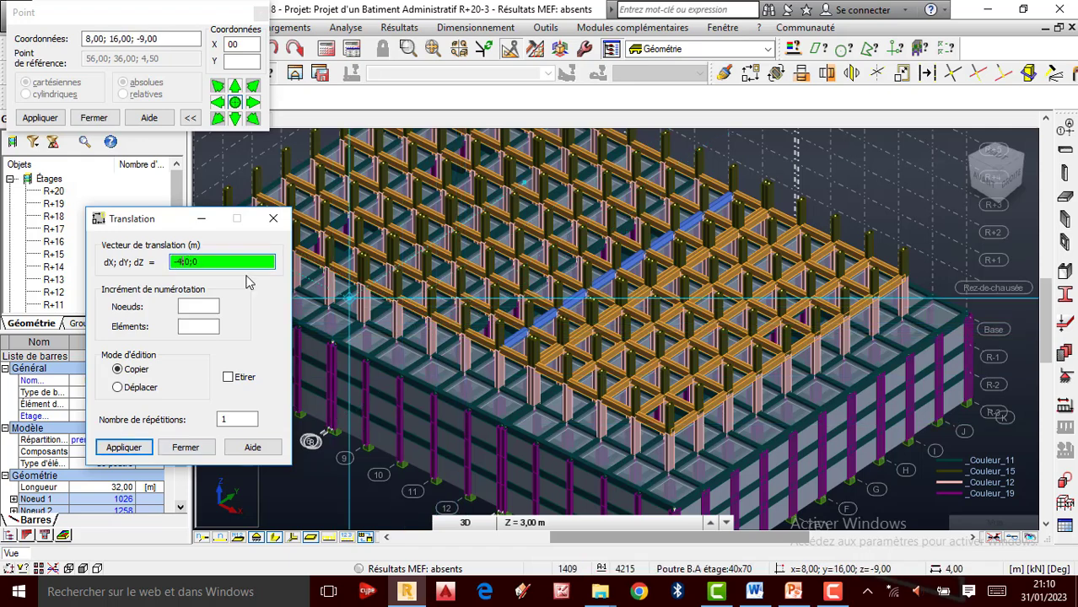
{"action": "left_click", "coordinate": [238, 421]}
{"action": "left_click_drag", "start_coordinate": [239, 421], "coordinate": [199, 425]}
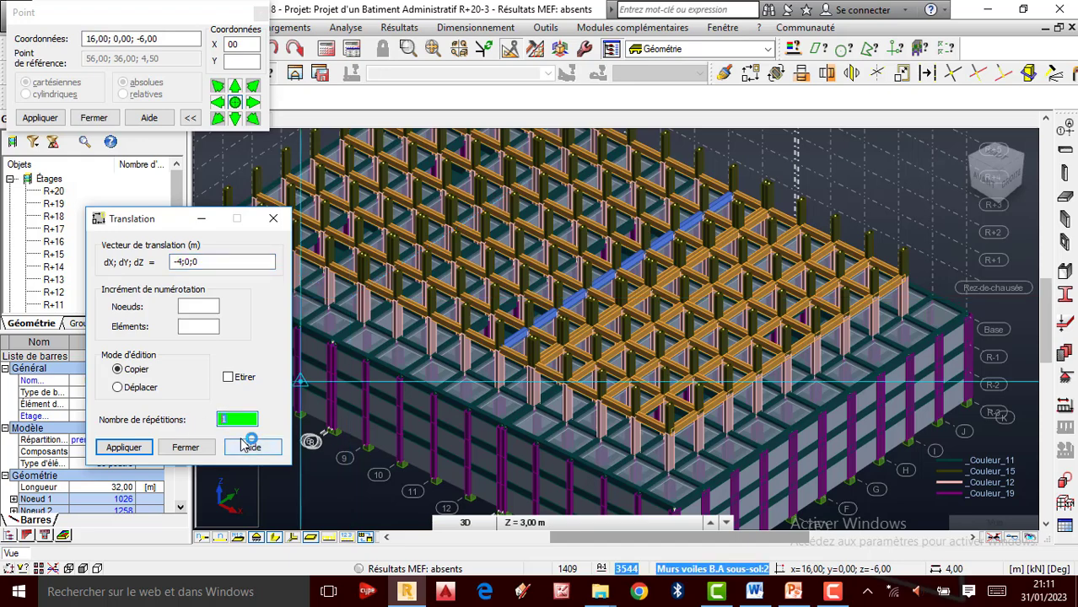
{"action": "left_click", "coordinate": [124, 447]}
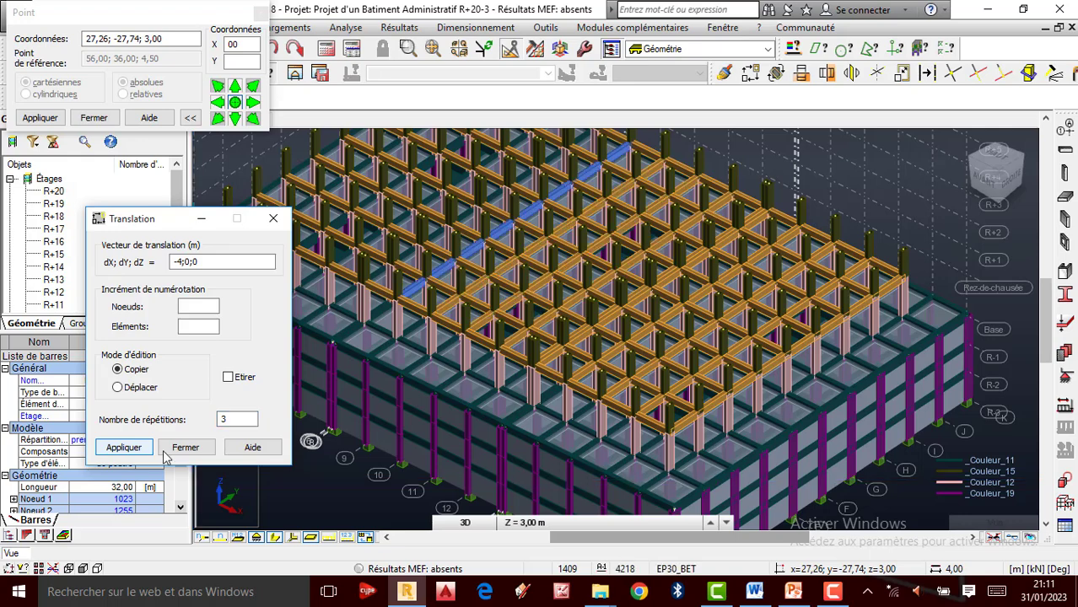
Copy the selected transverse beam once by -3,8;0;0 to reach the second double-column row.
{"action": "double_click", "coordinate": [179, 264]}
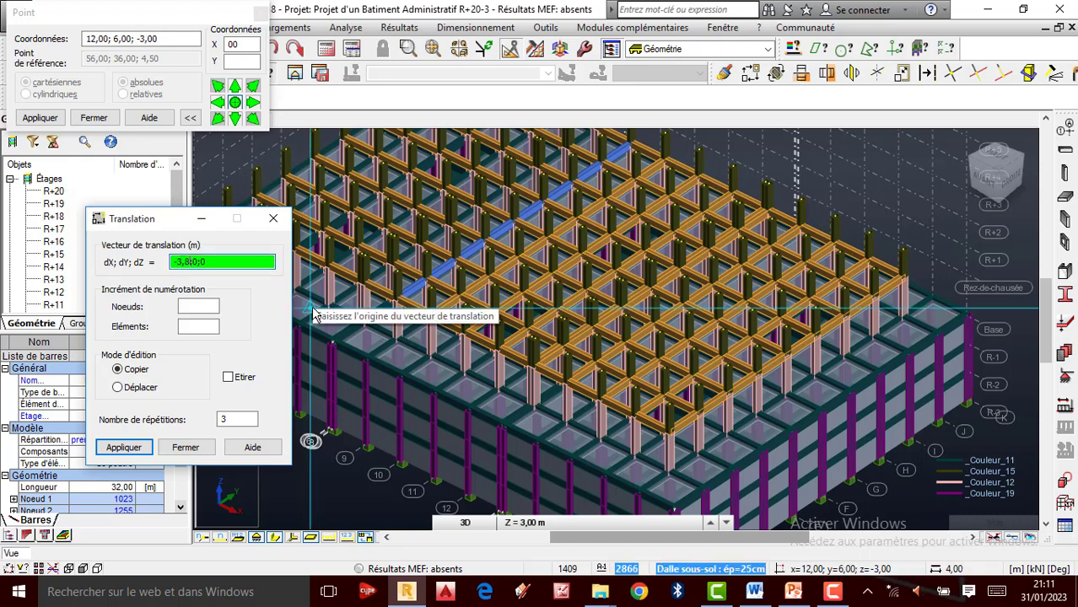
{"action": "left_click", "coordinate": [222, 420]}
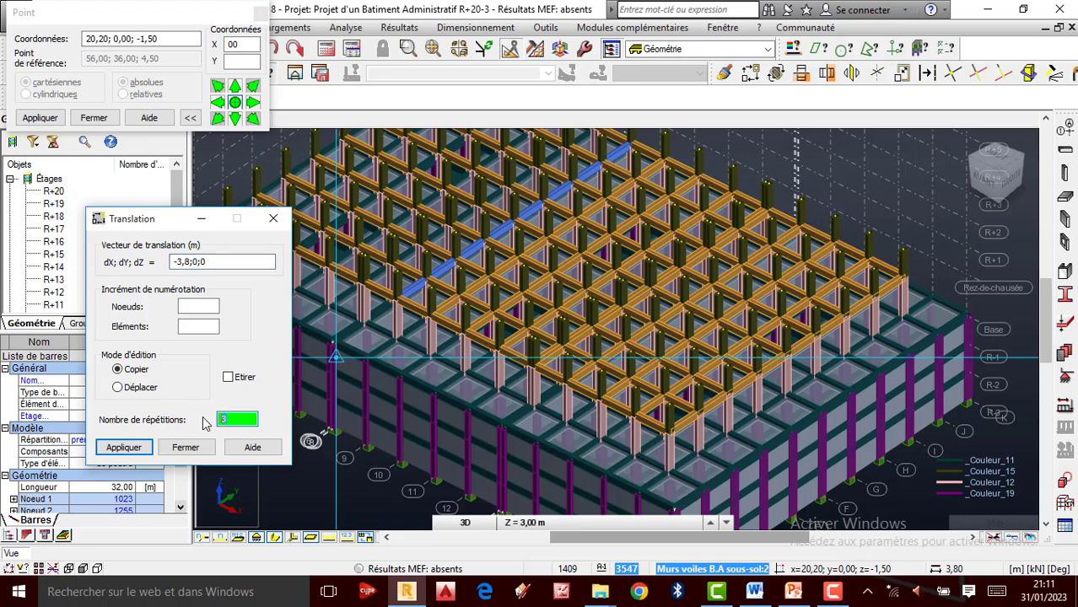
{"action": "left_click", "coordinate": [124, 447]}
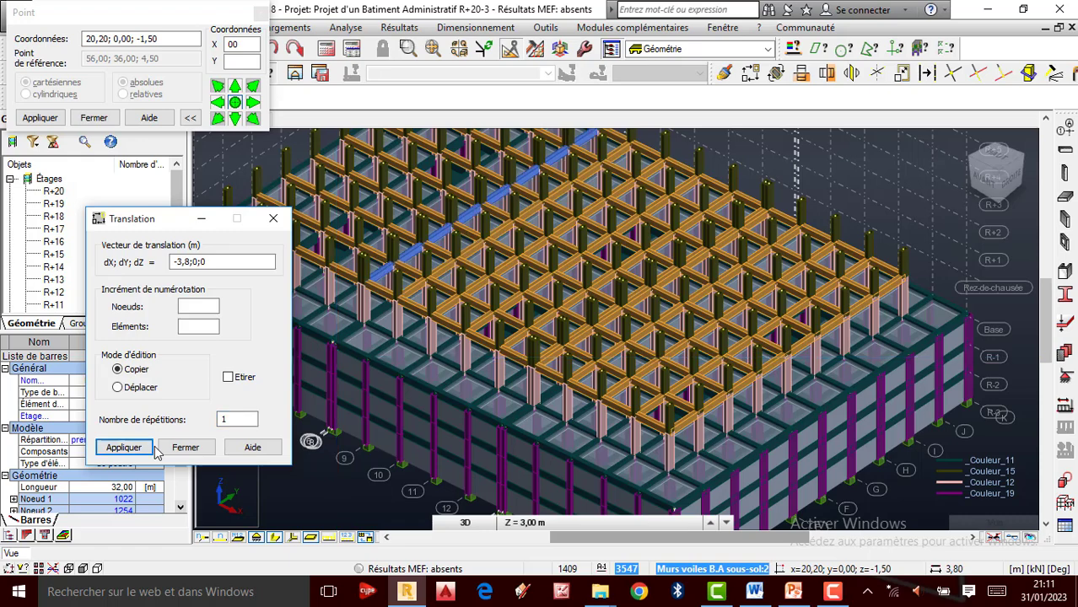
Copy the selected transverse beam once with translation vector -0,4;0;0 across the second double-column row.
{"action": "left_click", "coordinate": [191, 264]}
{"action": "key", "text": "BackSpace"}
{"action": "key", "text": "BackSpace"}
{"action": "key", "text": "BackSpace"}
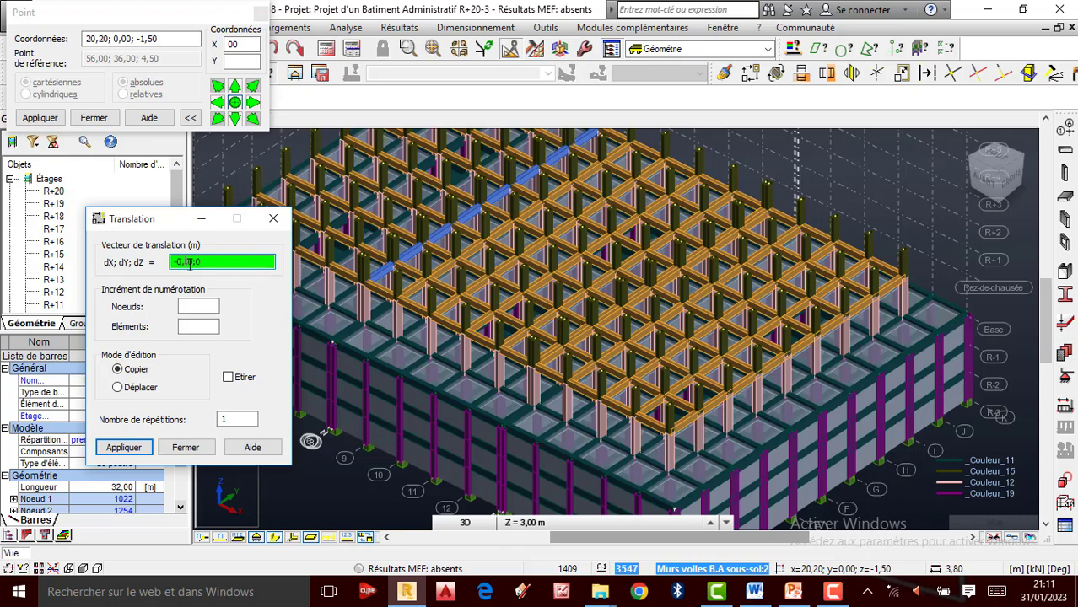
{"action": "left_click", "coordinate": [139, 451]}
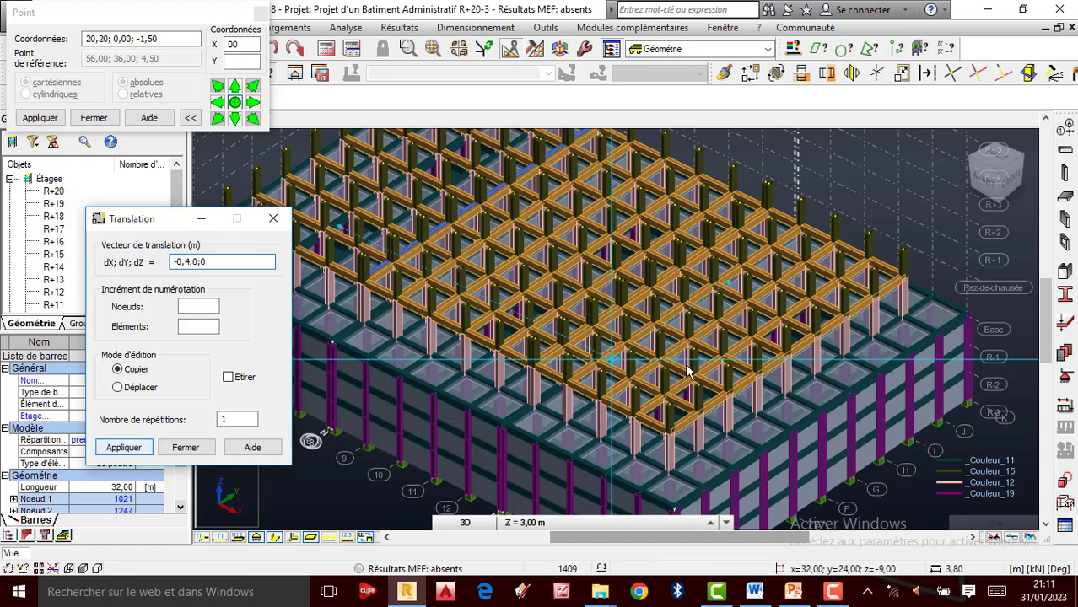
Copy the newly placed transverse beam once with translation vector -3,8;0;0.
{"action": "scroll", "coordinate": [682, 372], "scroll_direction": "down", "scroll_amount": 3}
{"action": "left_click", "coordinate": [190, 262]}
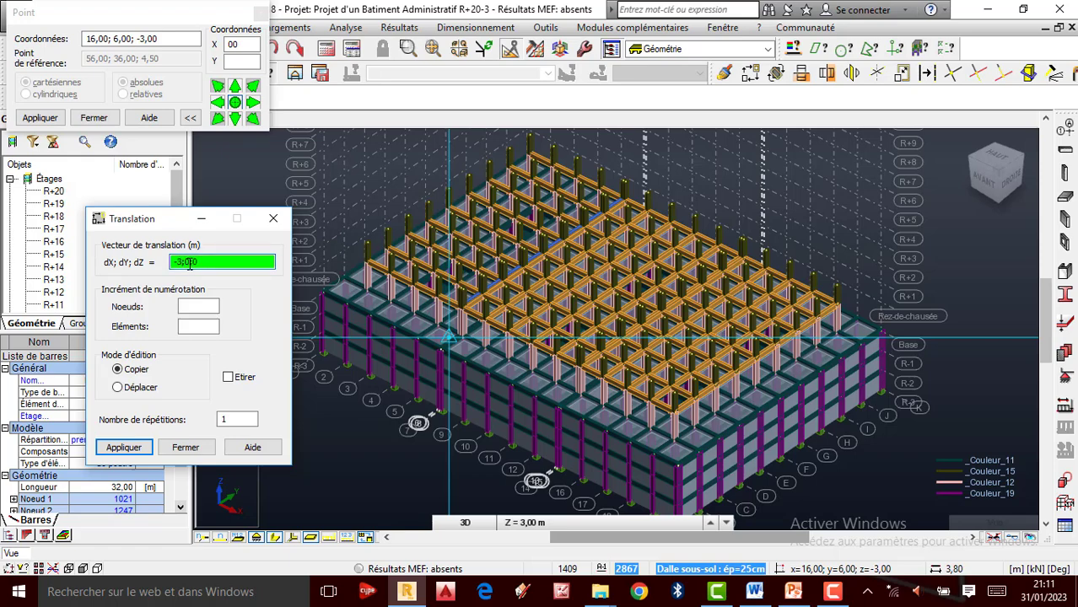
{"action": "left_click", "coordinate": [129, 451]}
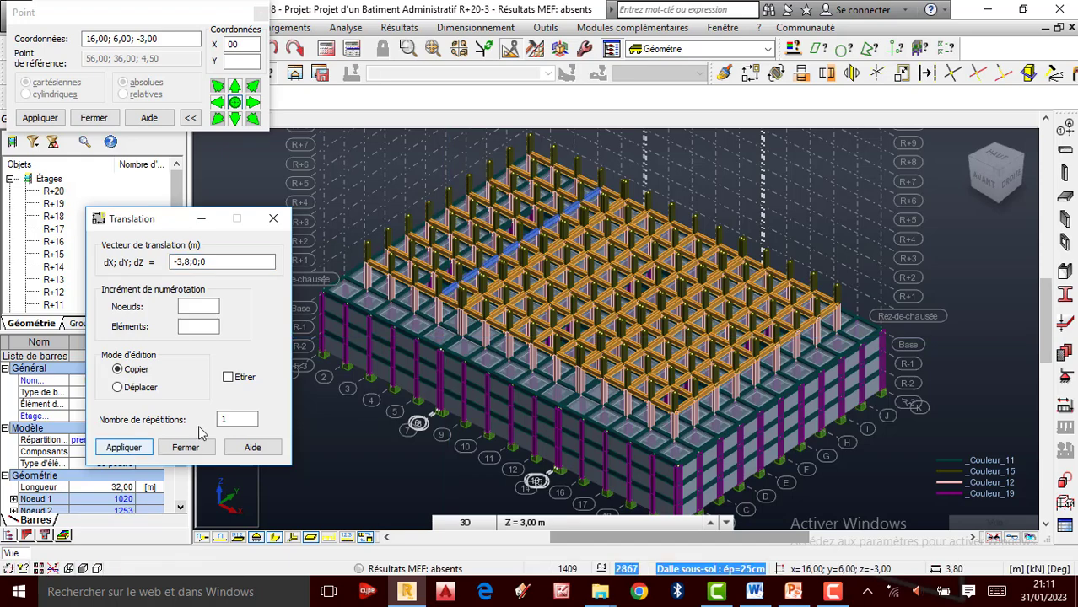
Copy the selected transverse beam by -4;0;0 with 3 repetitions to the last column row, ending the translation and clearing the selection.
{"action": "scroll", "coordinate": [381, 315], "scroll_direction": "up", "scroll_amount": 2}
{"action": "left_click", "coordinate": [193, 264]}
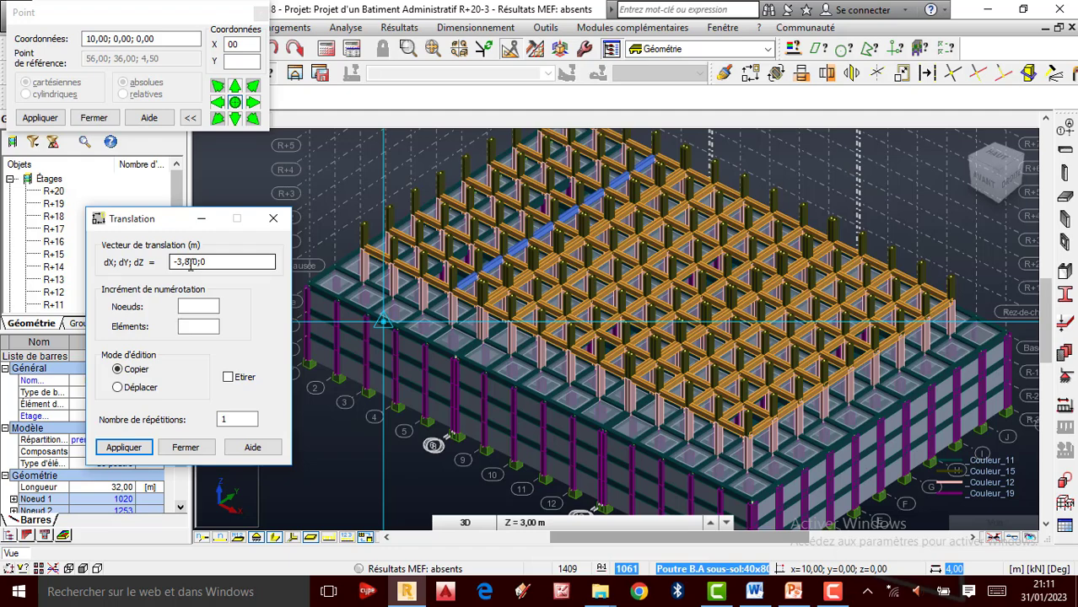
{"action": "double_click", "coordinate": [189, 264]}
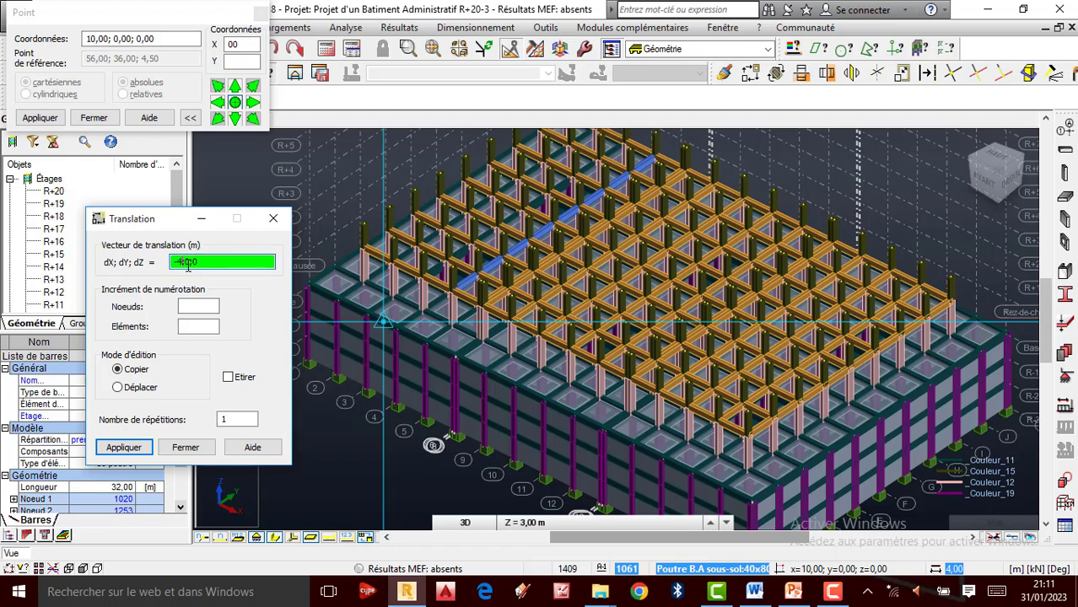
{"action": "double_click", "coordinate": [219, 420]}
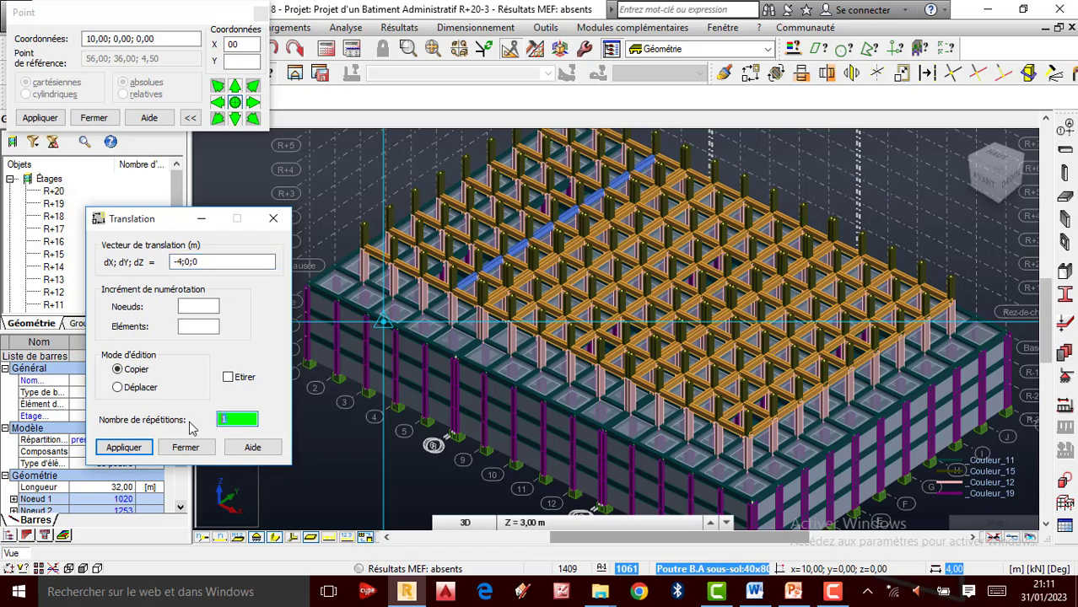
{"action": "type", "text": "3"}
{"action": "left_click", "coordinate": [134, 448]}
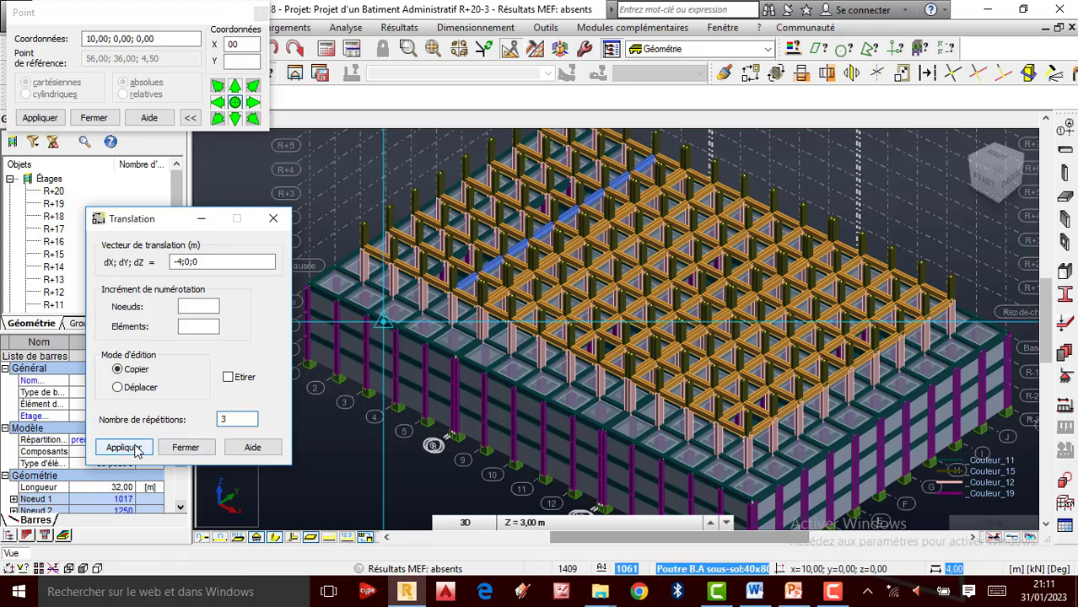
{"action": "left_click", "coordinate": [133, 448]}
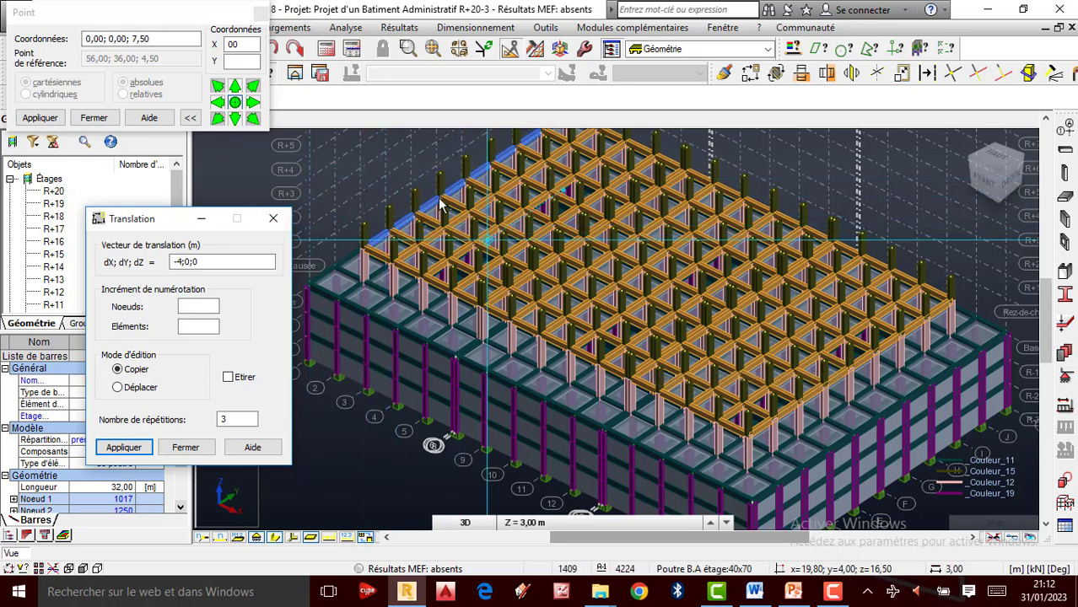
{"action": "scroll", "coordinate": [509, 238], "scroll_direction": "down", "scroll_amount": 1}
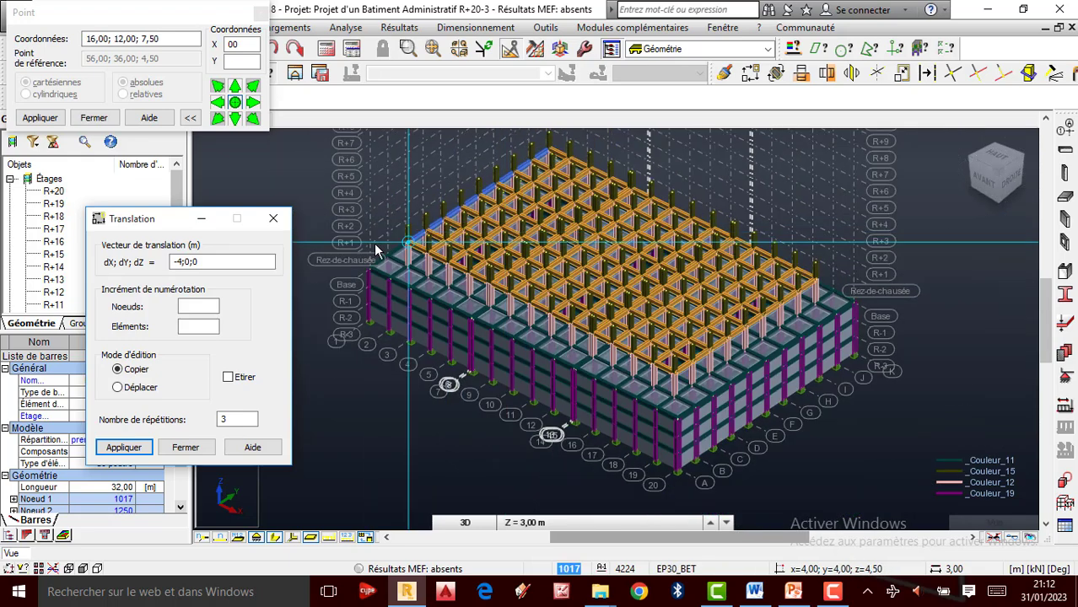
{"action": "scroll", "coordinate": [435, 240], "scroll_direction": "up", "scroll_amount": 2}
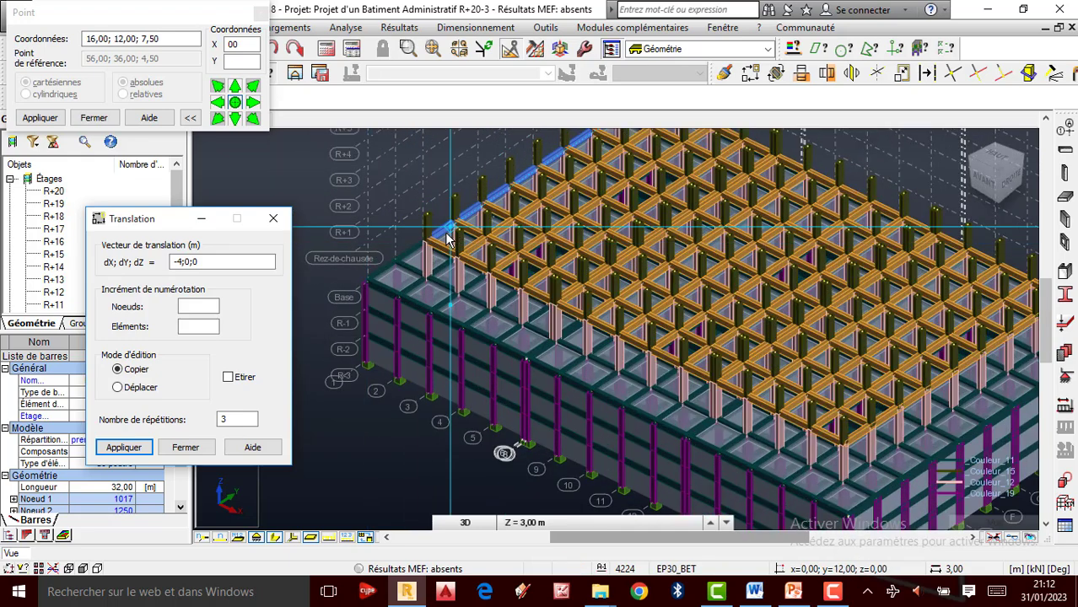
{"action": "left_click", "coordinate": [273, 220]}
{"action": "key", "text": "Escape"}
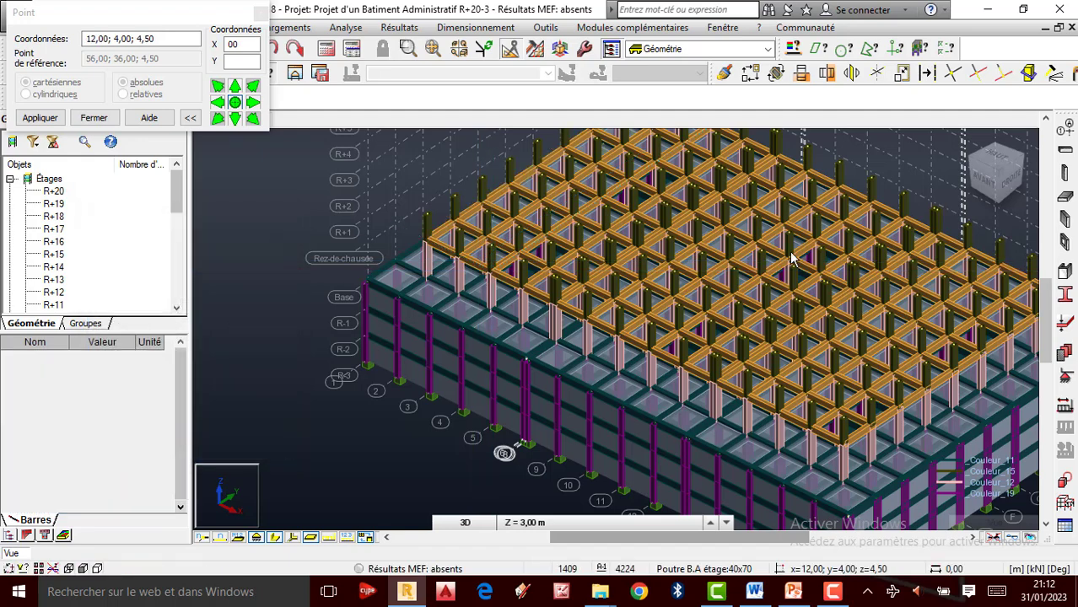
Start a new rectangular Poutre BA section with width b 35 cm and height h 65 cm.
{"action": "scroll", "coordinate": [663, 320], "scroll_direction": "down", "scroll_amount": 1}
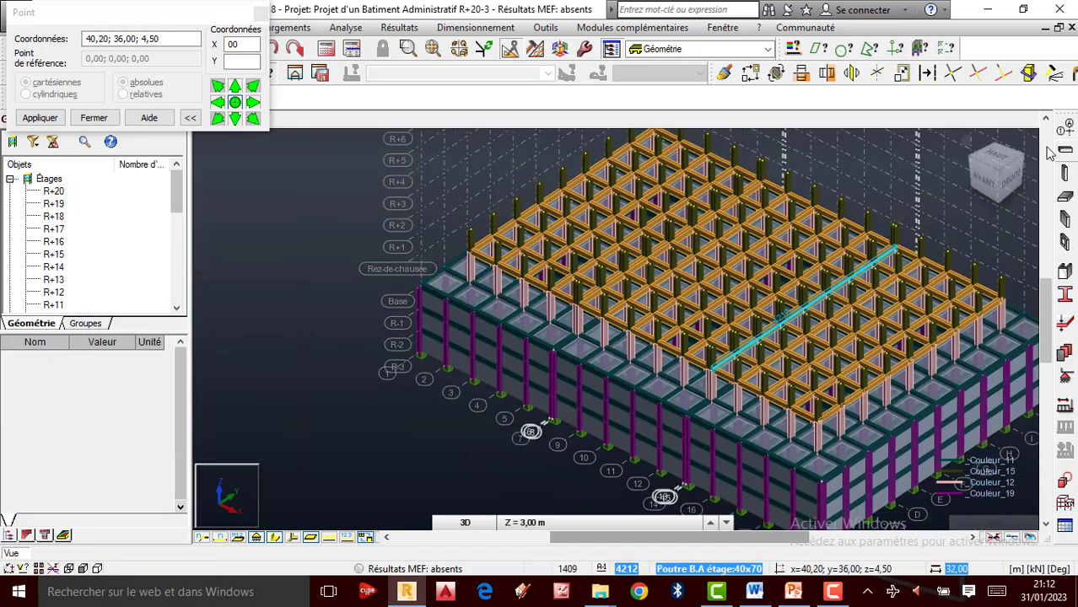
{"action": "left_click", "coordinate": [1066, 150]}
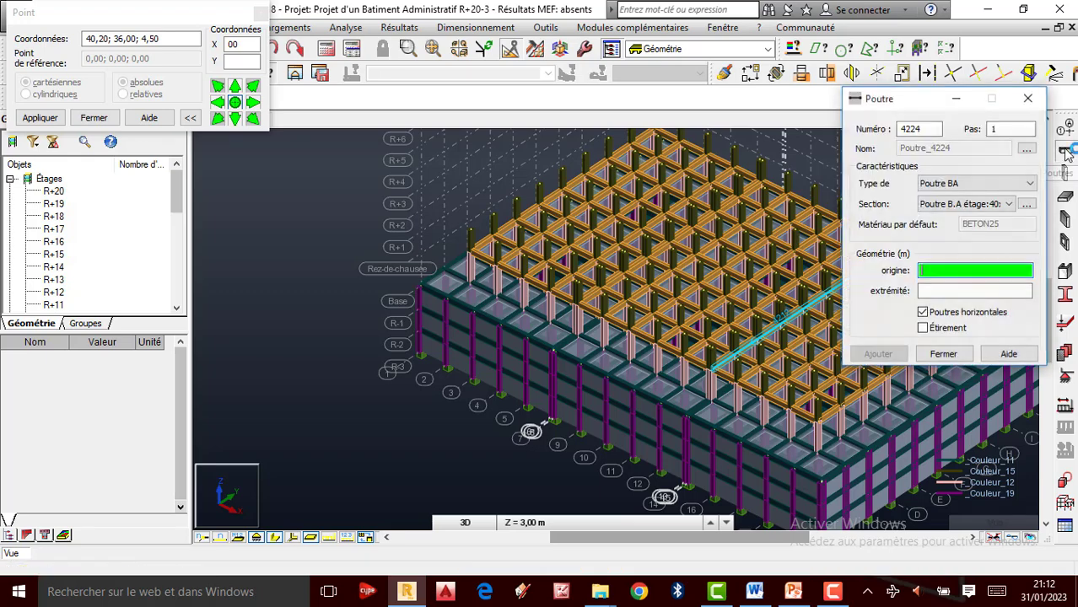
{"action": "left_click", "coordinate": [1026, 204]}
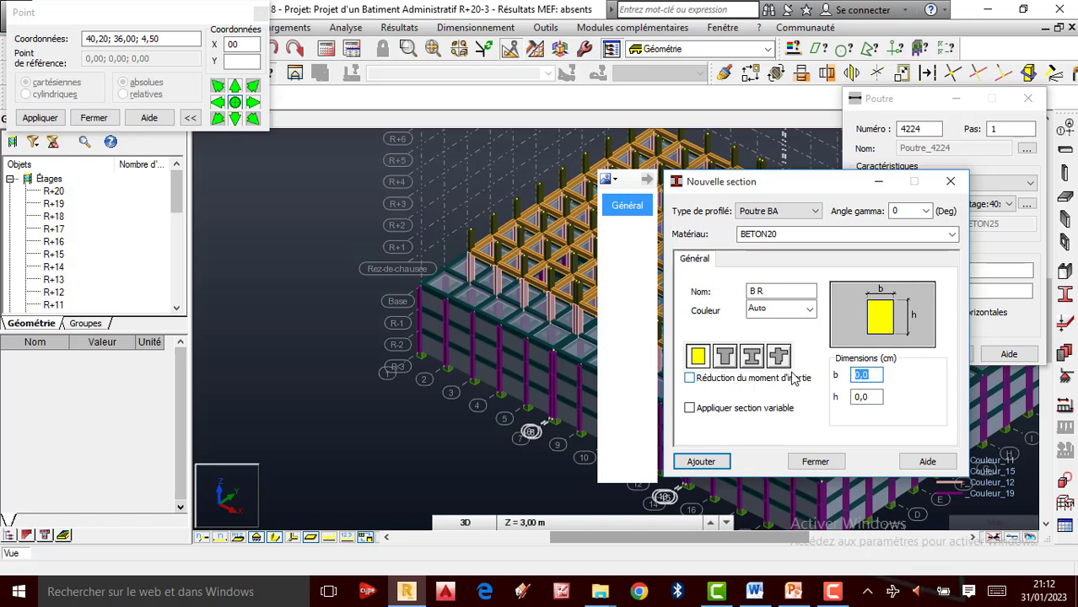
{"action": "type", "text": "35"}
{"action": "key", "text": "Tab"}
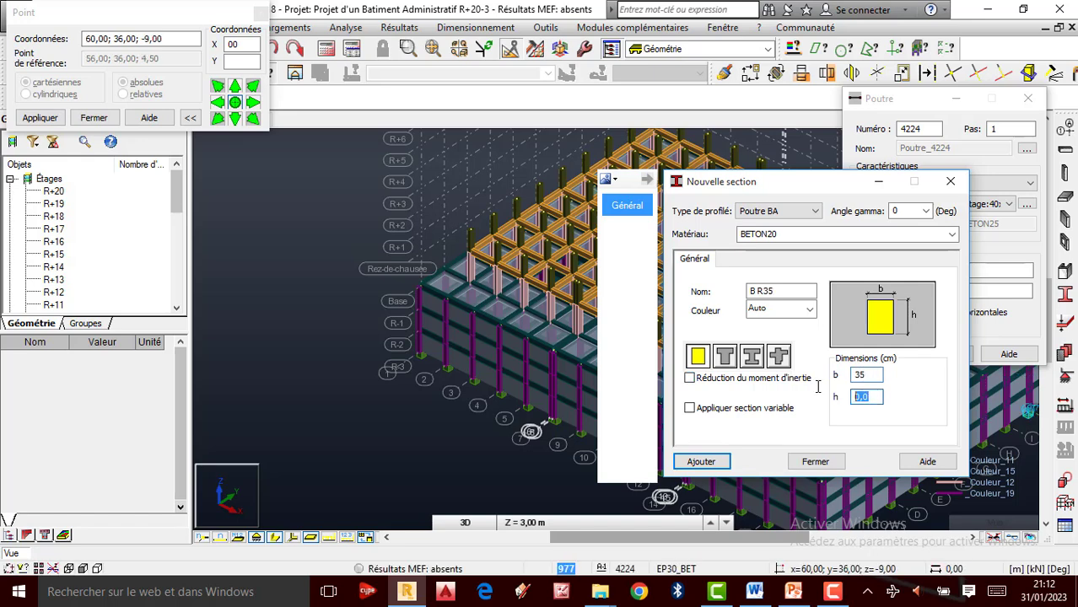
{"action": "type", "text": "70"}
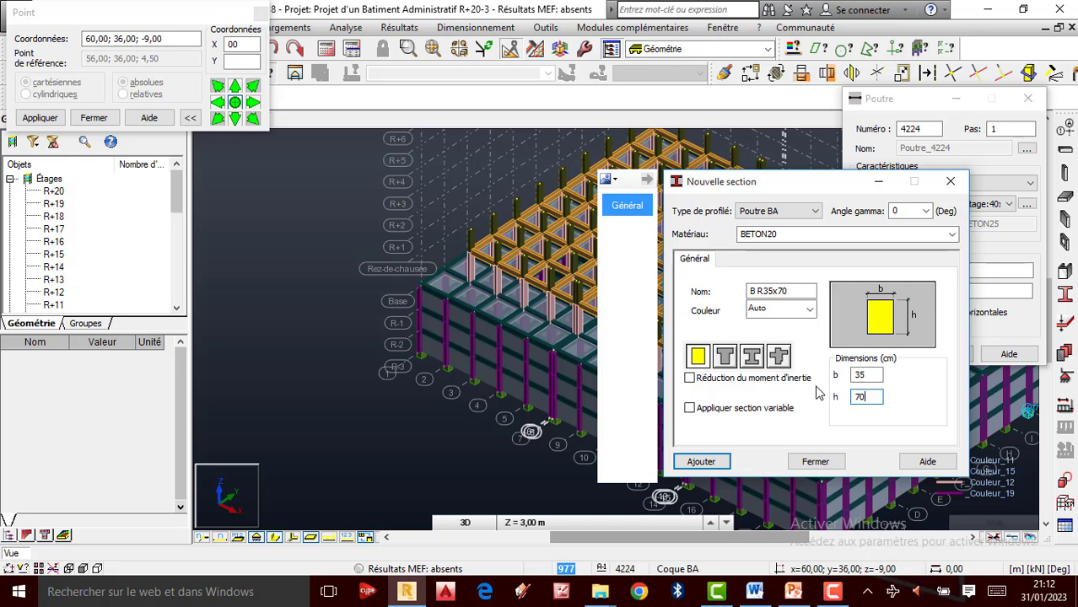
{"action": "key", "text": "BackSpace"}
{"action": "key", "text": "BackSpace"}
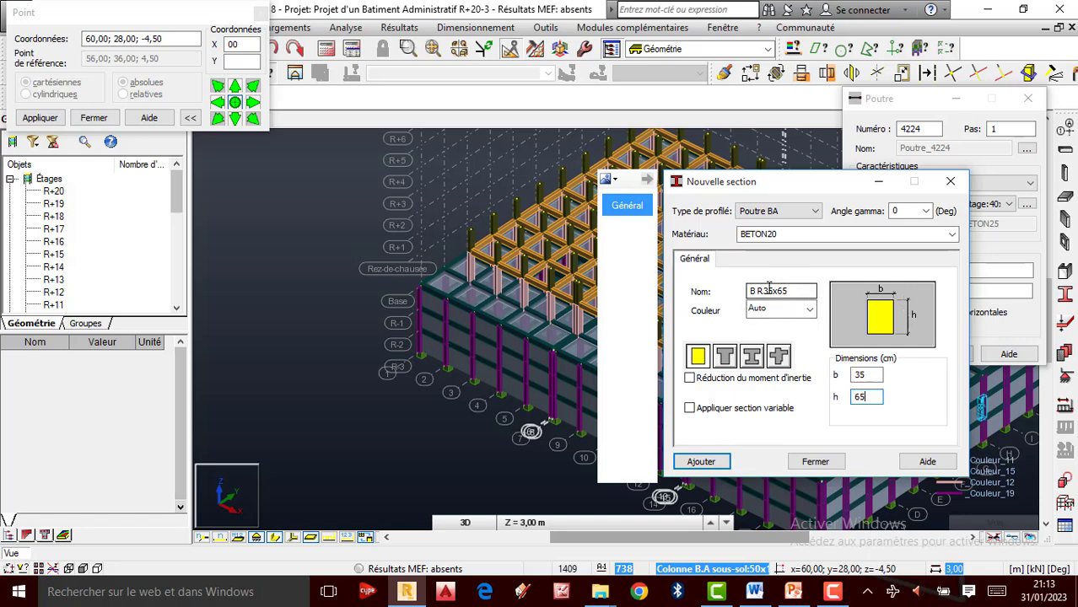
{"action": "left_click_drag", "start_coordinate": [765, 291], "coordinate": [718, 287]}
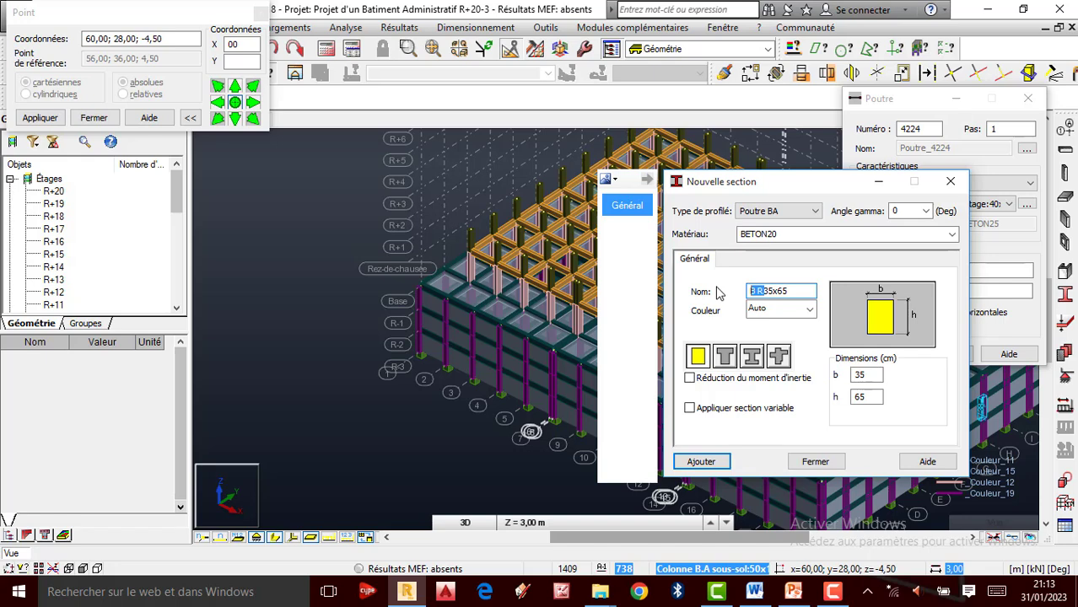
{"action": "double_click", "coordinate": [869, 376]}
{"action": "type", "text": "40"}
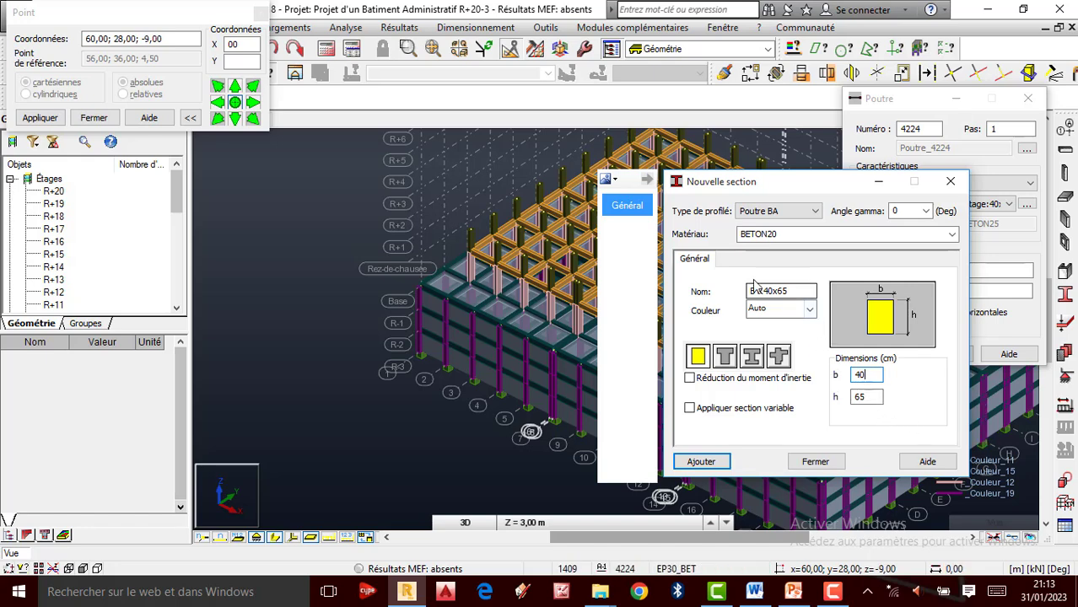
{"action": "left_click_drag", "start_coordinate": [764, 291], "coordinate": [711, 283]}
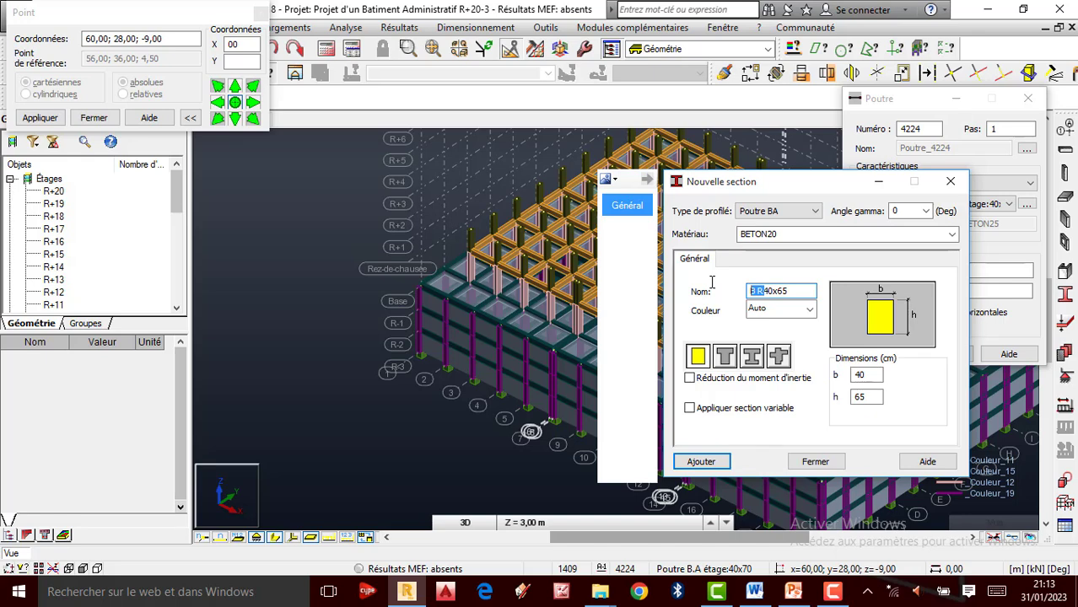
{"action": "double_click", "coordinate": [871, 375]}
{"action": "type", "text": "3"}
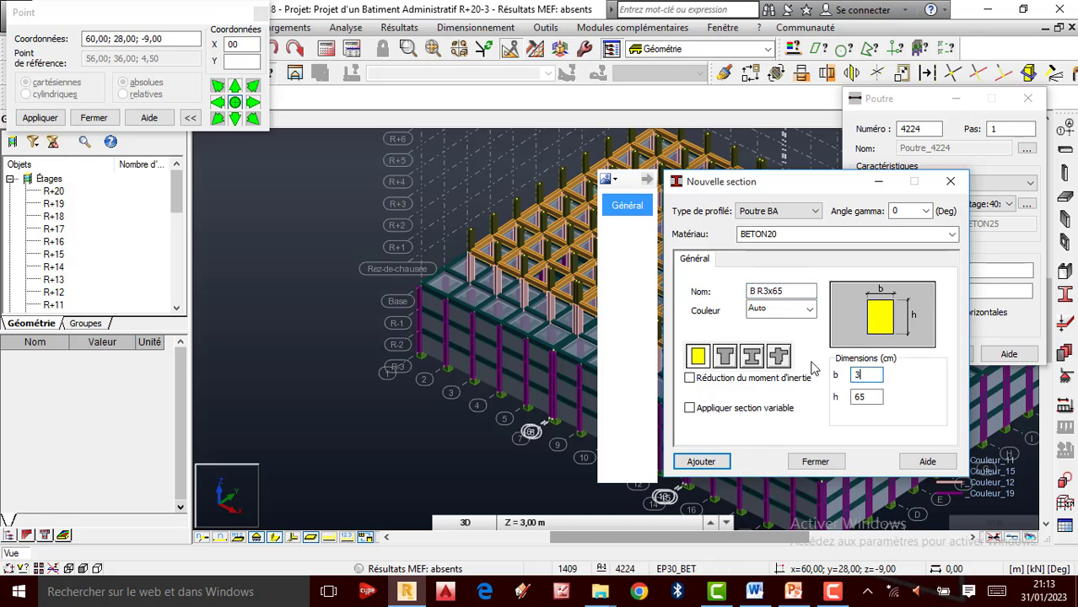
{"action": "type", "text": "5"}
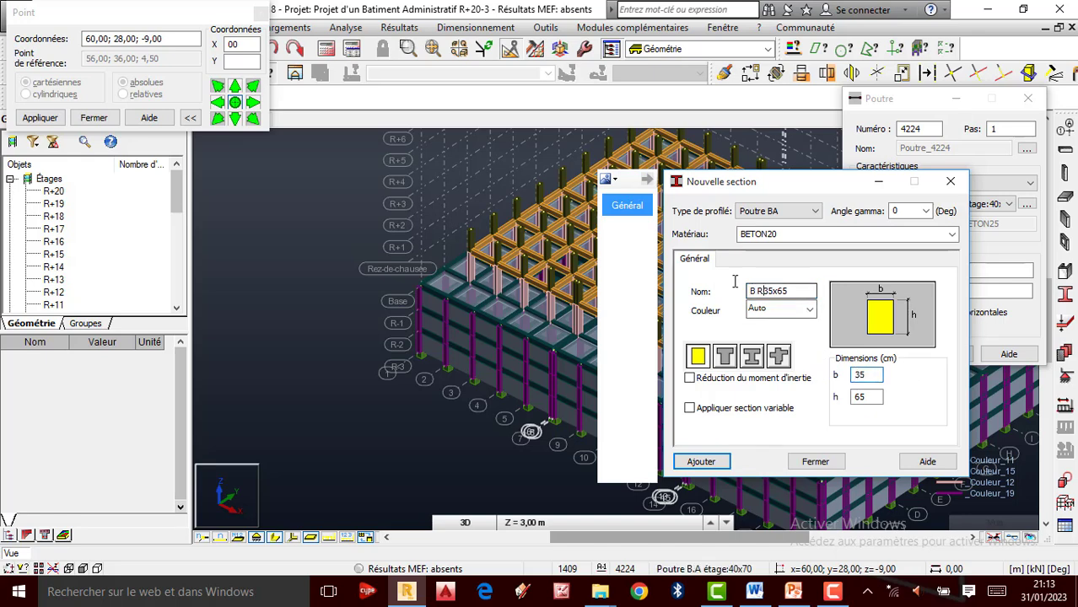
Name the new beam section "Poutre B.A étage:35x65".
{"action": "left_click_drag", "start_coordinate": [763, 292], "coordinate": [717, 278]}
{"action": "type", "text": "Po"}
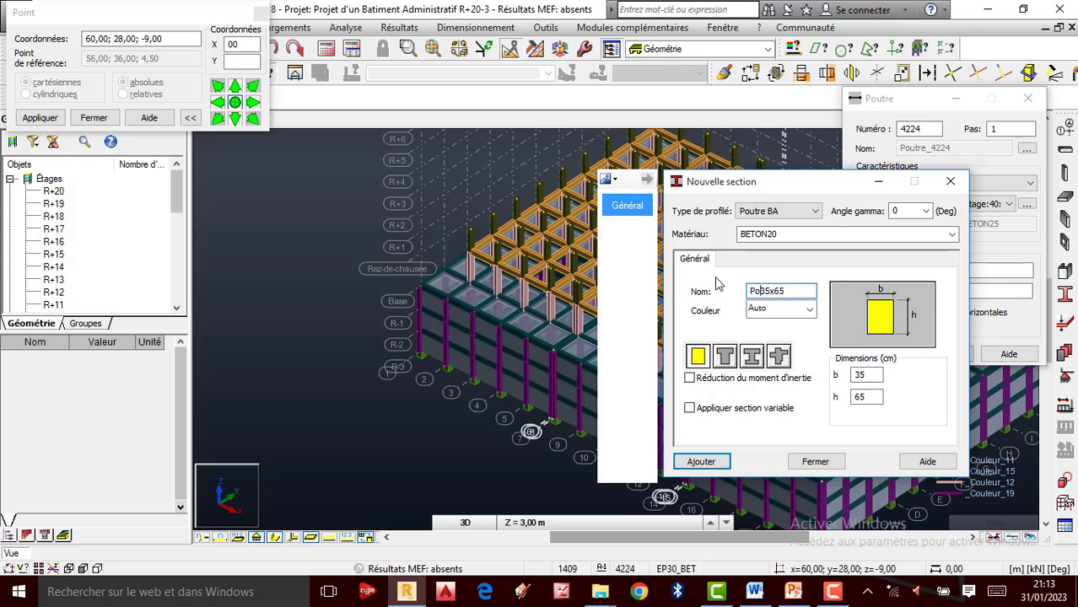
{"action": "type", "text": "utre "}
{"action": "type", "text": "B.A"}
{"action": "type", "text": " étage:"}
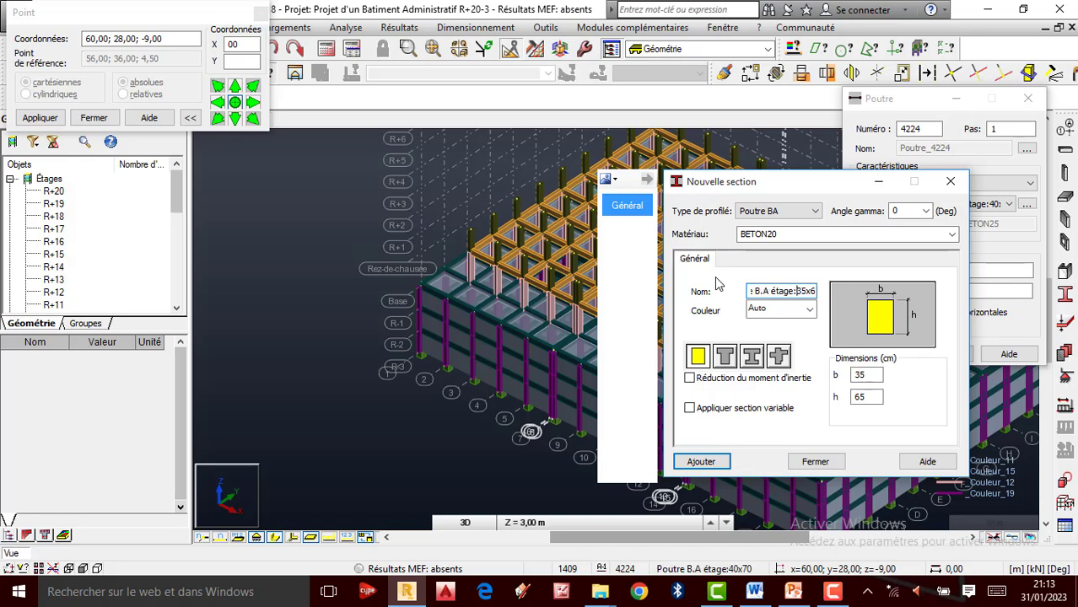
Give the section material BETON25 and a light green colour, and add it as the beam section in use.
{"action": "left_click", "coordinate": [793, 234]}
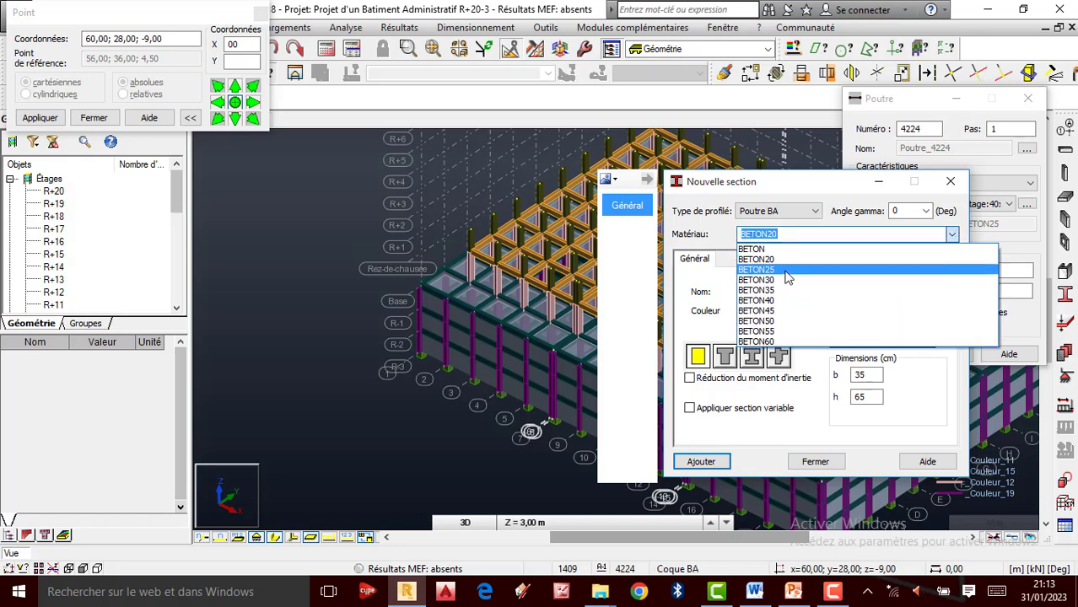
{"action": "left_click", "coordinate": [785, 270]}
{"action": "left_click", "coordinate": [810, 310]}
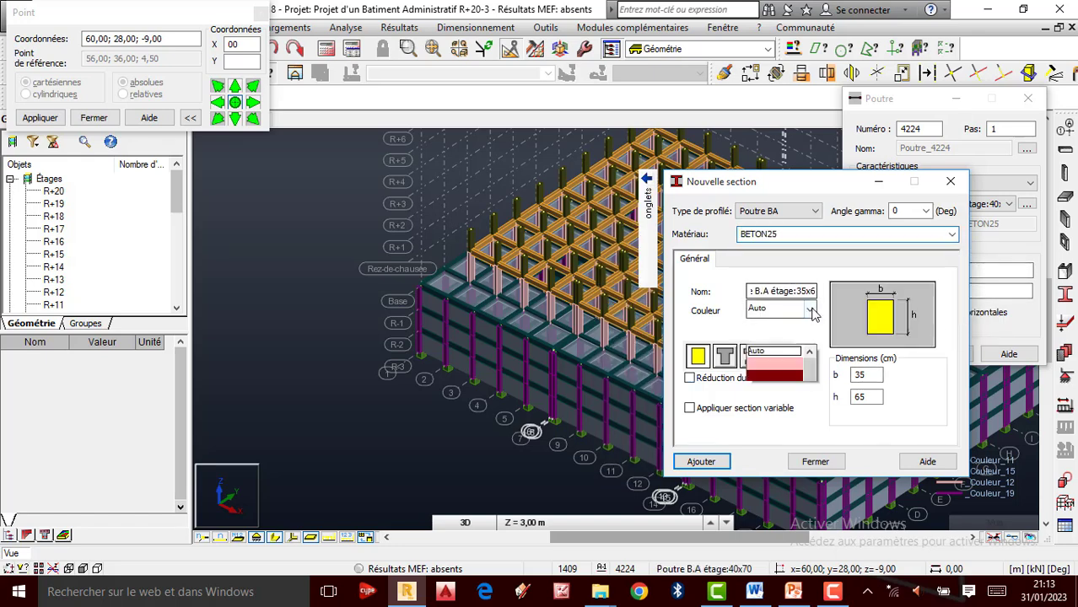
{"action": "left_click", "coordinate": [789, 373]}
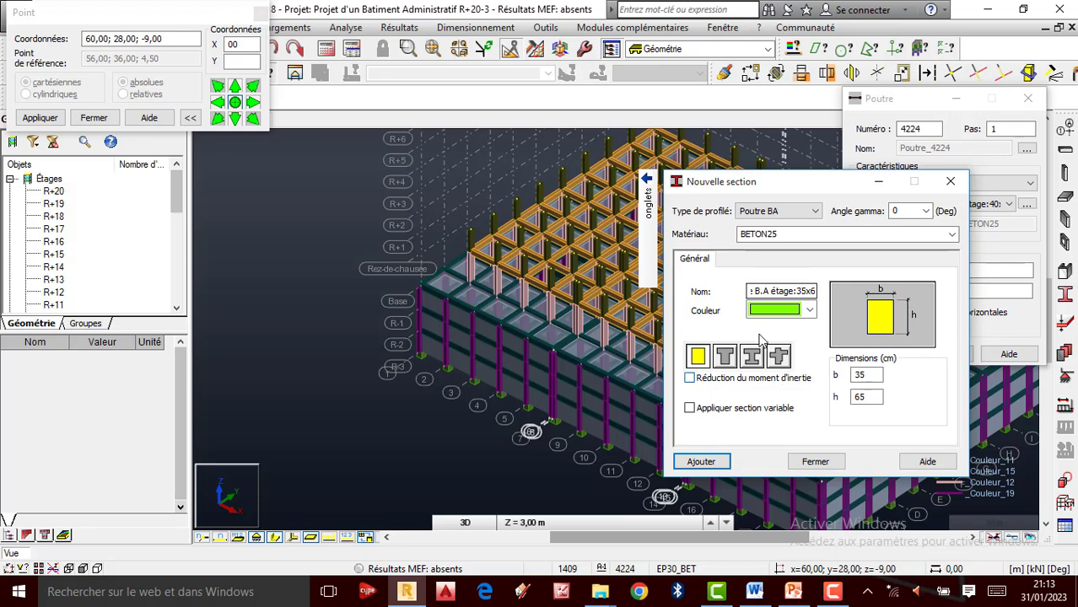
{"action": "left_click", "coordinate": [703, 462]}
{"action": "left_click", "coordinate": [817, 462]}
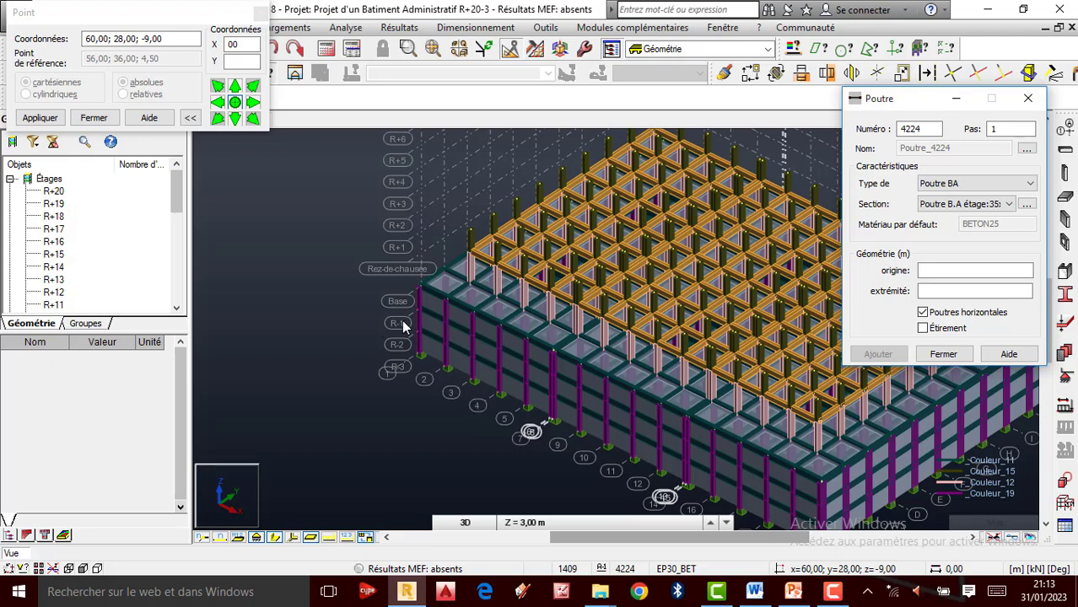
Turn off the profile sketch display and draw a 35x65 beam from 4,00; 4,00; 7,50 to 19,80; 4,00; 7,50.
{"action": "scroll", "coordinate": [373, 293], "scroll_direction": "down", "scroll_amount": 1}
{"action": "left_click", "coordinate": [973, 270]}
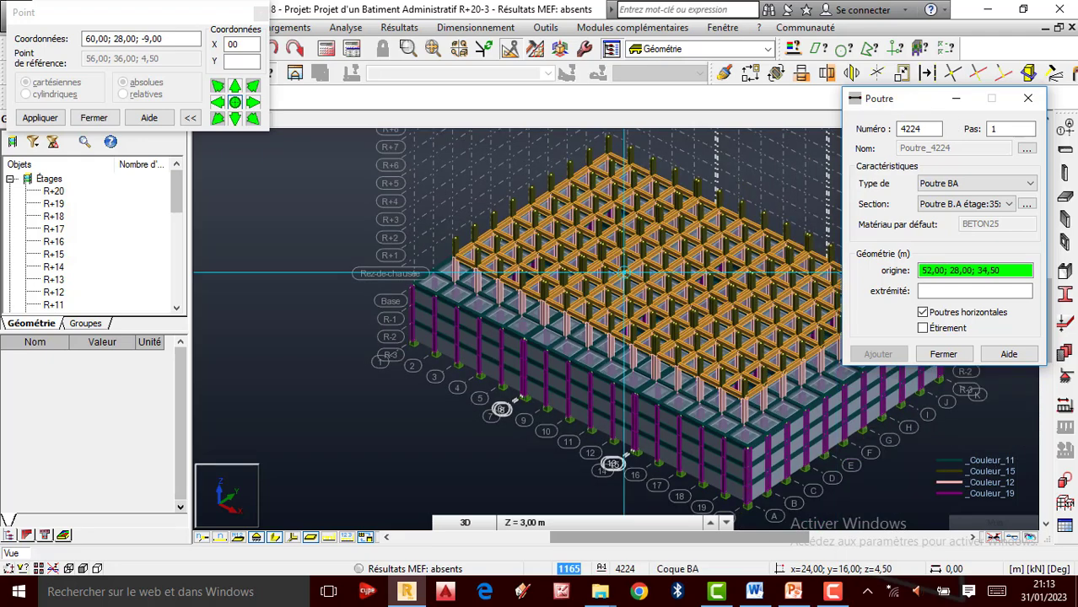
{"action": "scroll", "coordinate": [635, 251], "scroll_direction": "up", "scroll_amount": 1}
{"action": "scroll", "coordinate": [634, 251], "scroll_direction": "up", "scroll_amount": 1}
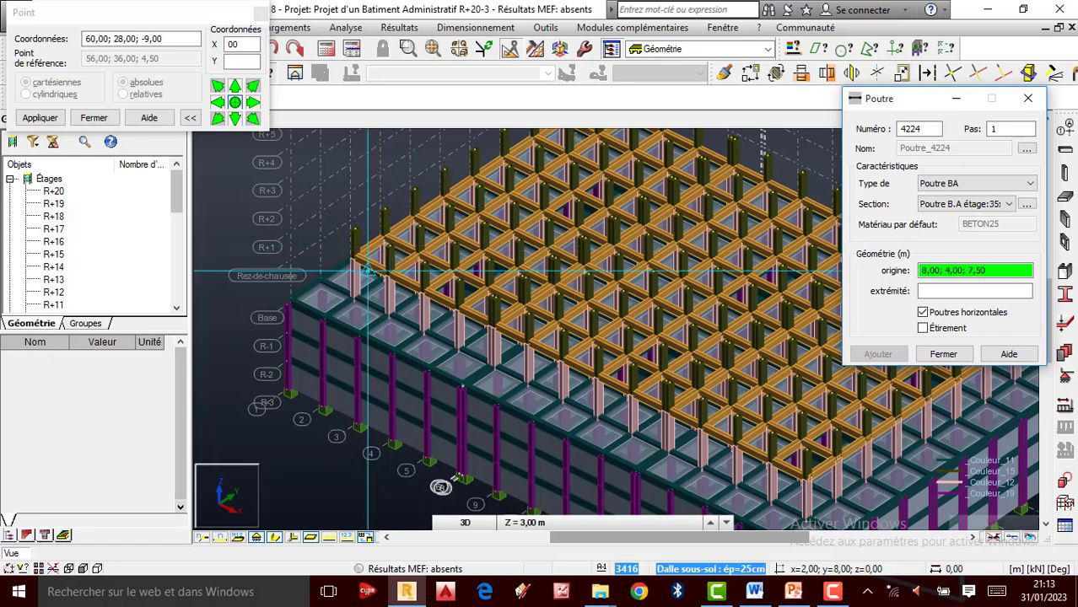
{"action": "left_click", "coordinate": [275, 538]}
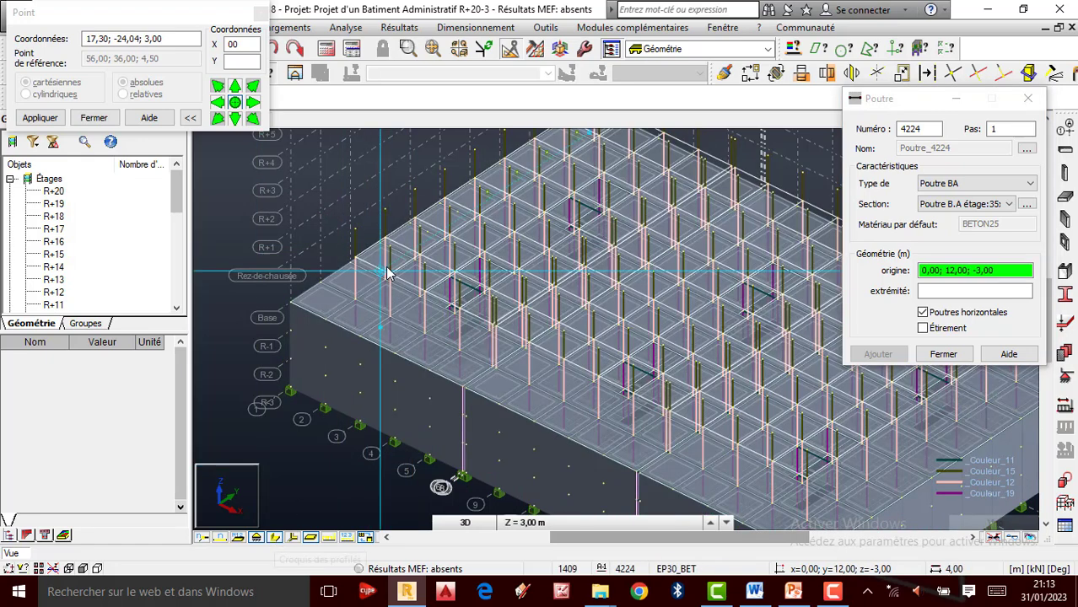
{"action": "left_click", "coordinate": [355, 228]}
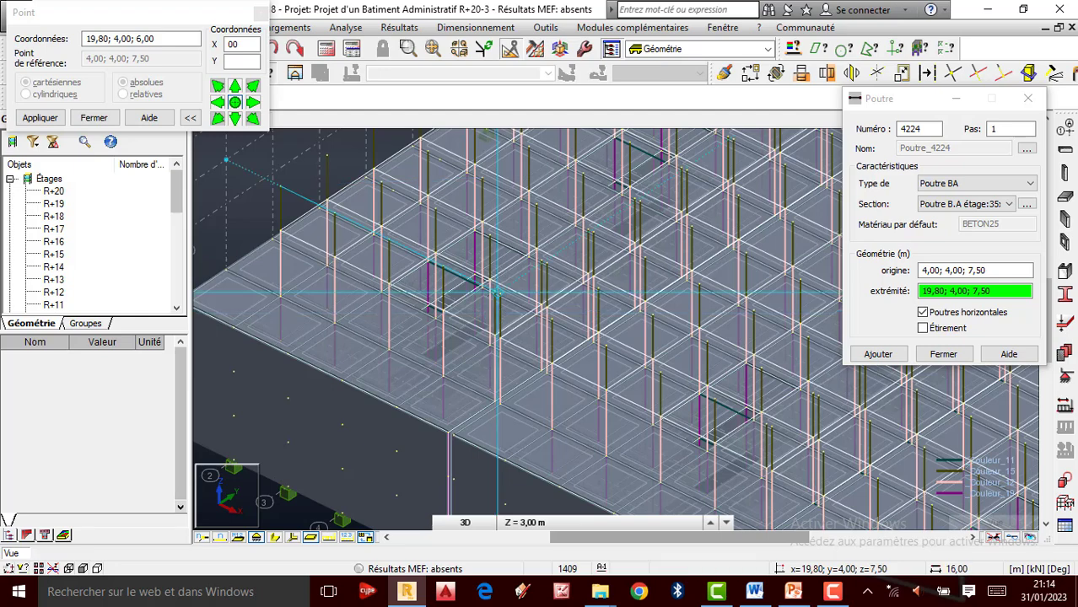
{"action": "left_click", "coordinate": [493, 292]}
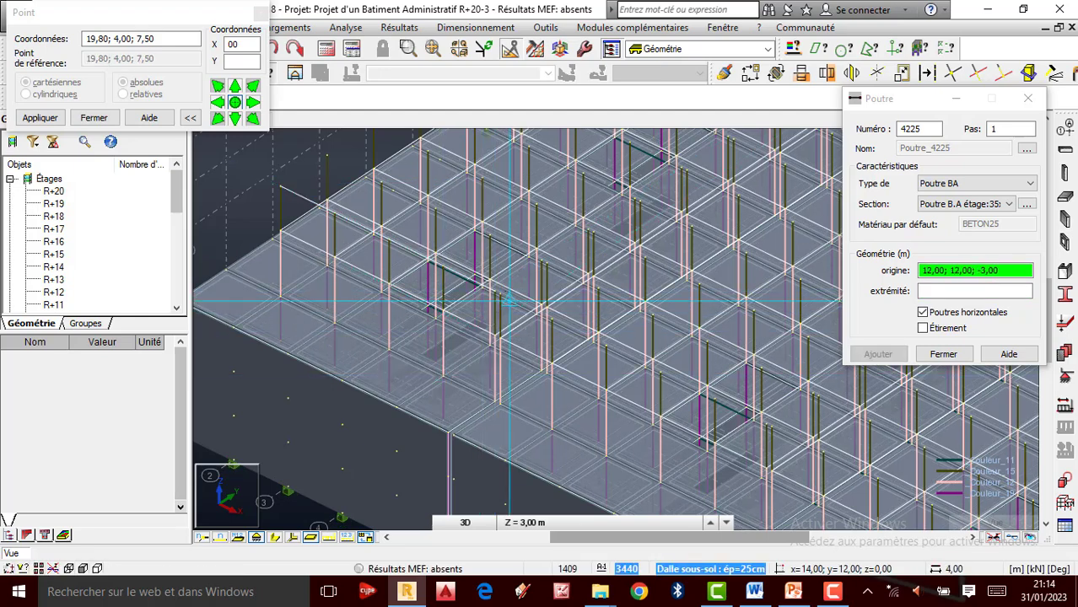
Draw two 35x65 beams along Y 4,00 at Z 7,50, from X 20,20 to 39,80 and from X 40,20 to 56,00.
{"action": "left_click", "coordinate": [500, 293]}
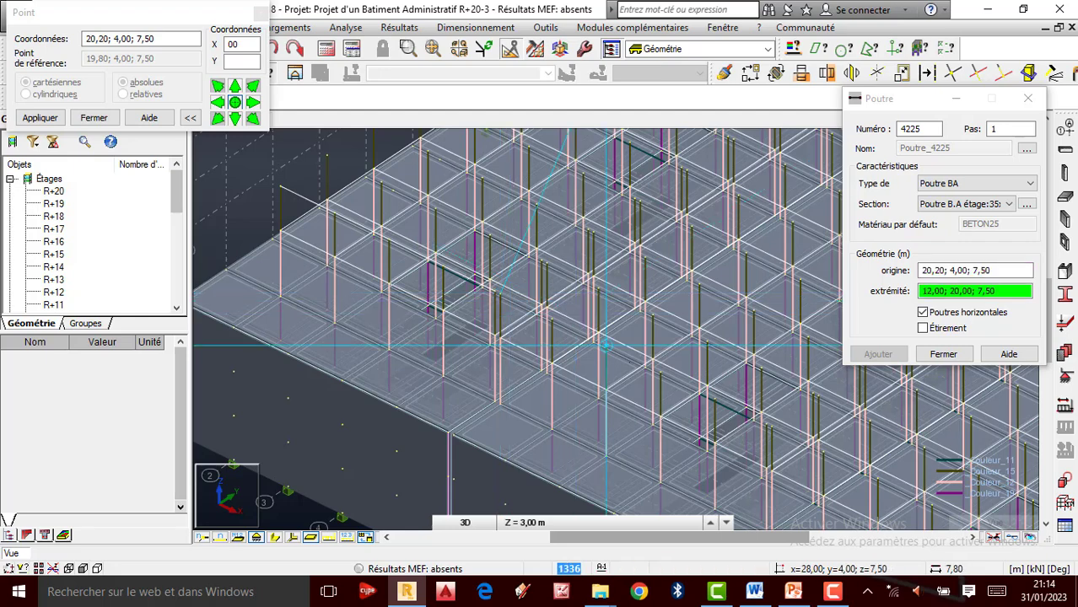
{"action": "left_click", "coordinate": [765, 423]}
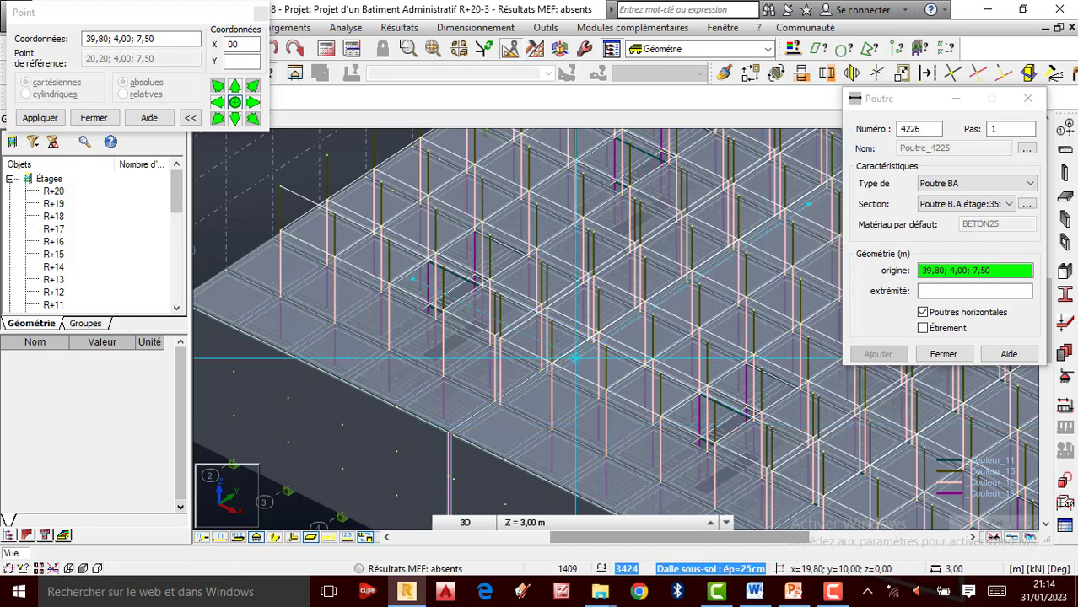
{"action": "scroll", "coordinate": [556, 340], "scroll_direction": "down", "scroll_amount": 2}
{"action": "scroll", "coordinate": [806, 414], "scroll_direction": "up", "scroll_amount": 2}
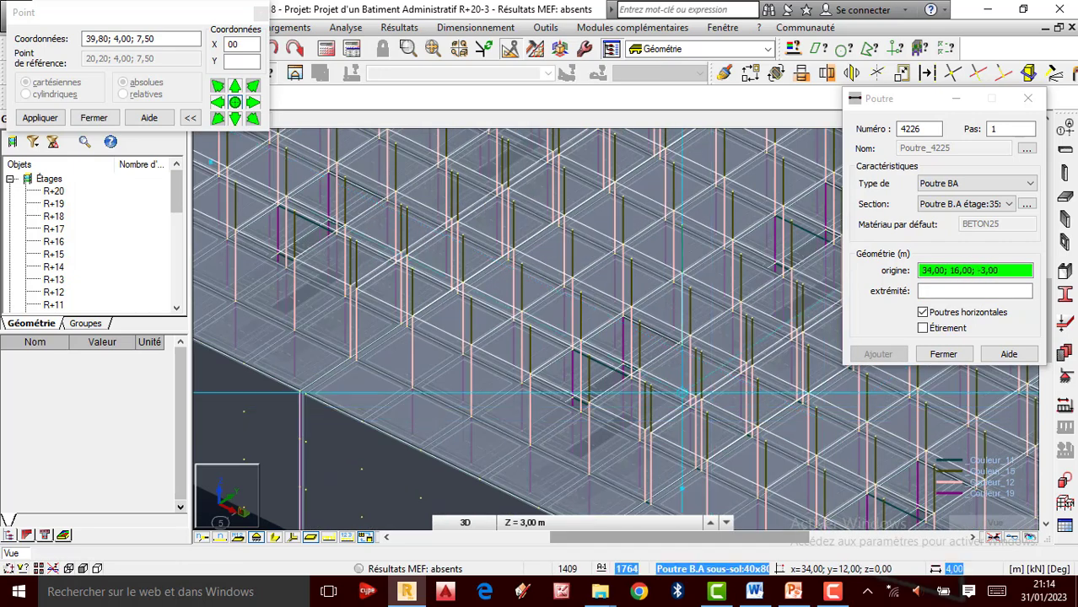
{"action": "left_click", "coordinate": [655, 386]}
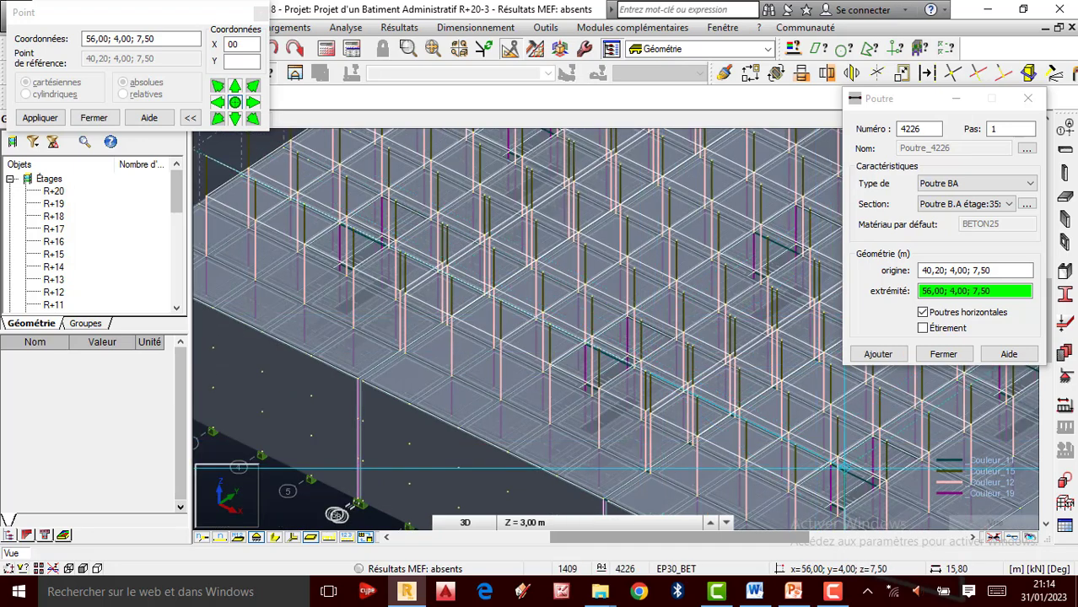
{"action": "left_click", "coordinate": [844, 469]}
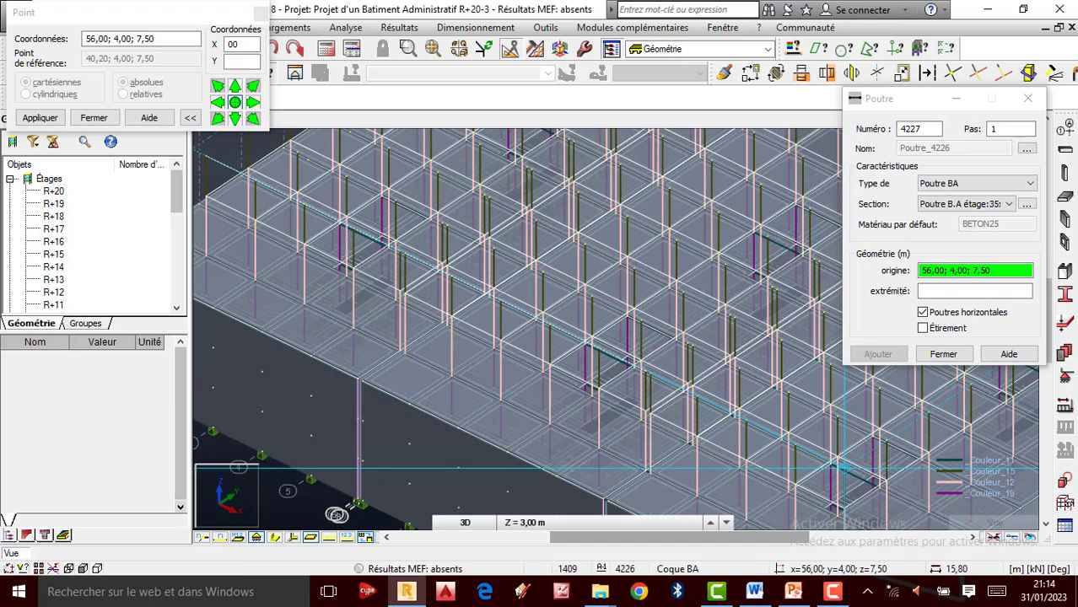
Draw a 35x65 beam from 56,00; 4,00; 7,50 to 56,00; 36,00; 7,50.
{"action": "scroll", "coordinate": [836, 464], "scroll_direction": "down", "scroll_amount": 3}
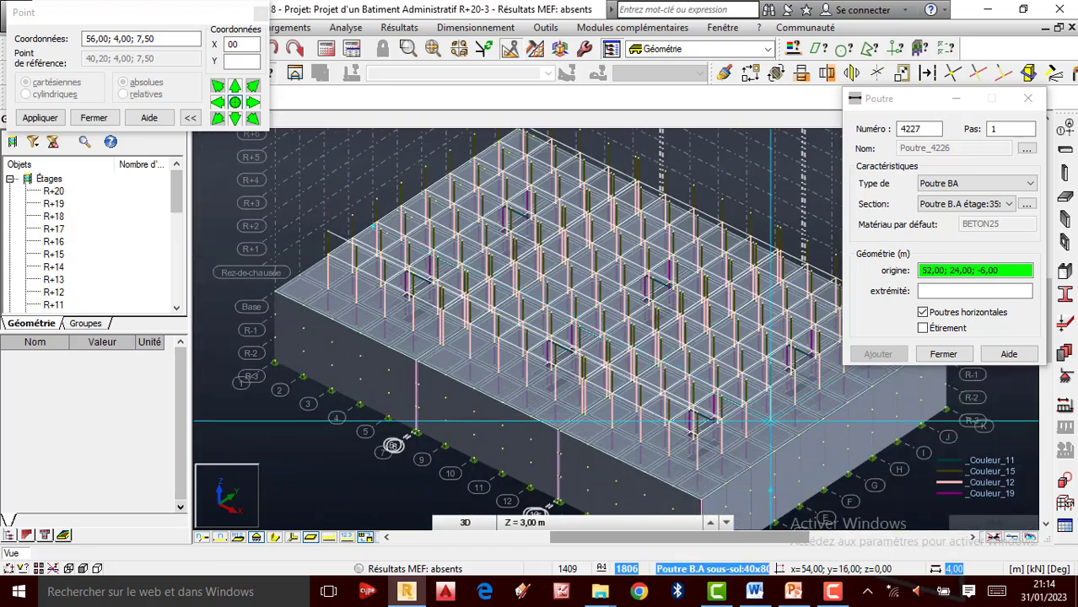
{"action": "scroll", "coordinate": [769, 419], "scroll_direction": "up", "scroll_amount": 3}
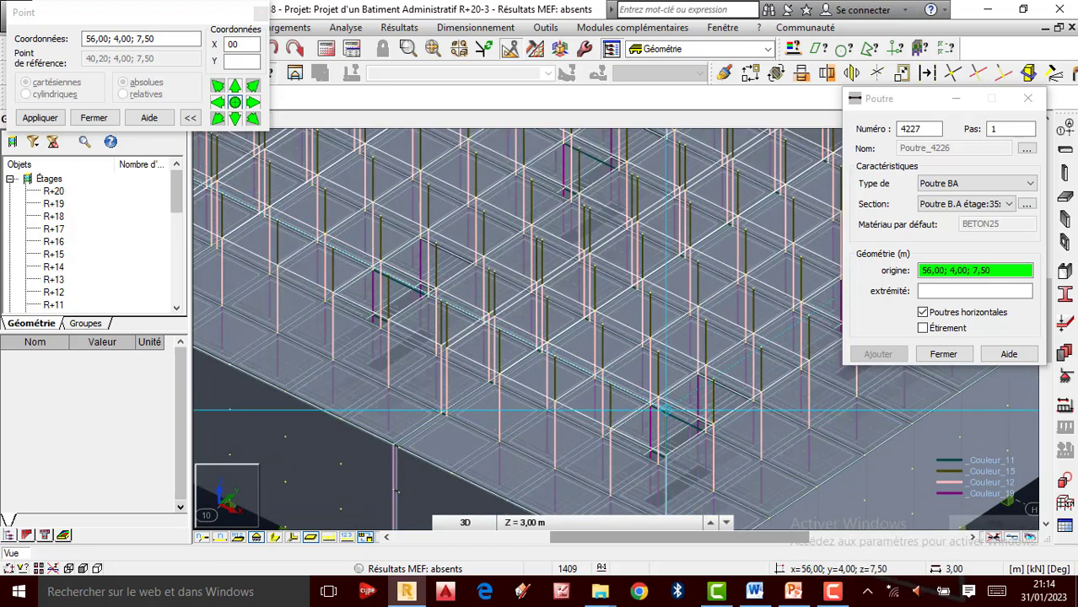
{"action": "left_click", "coordinate": [666, 411]}
{"action": "scroll", "coordinate": [494, 409], "scroll_direction": "down", "scroll_amount": 3}
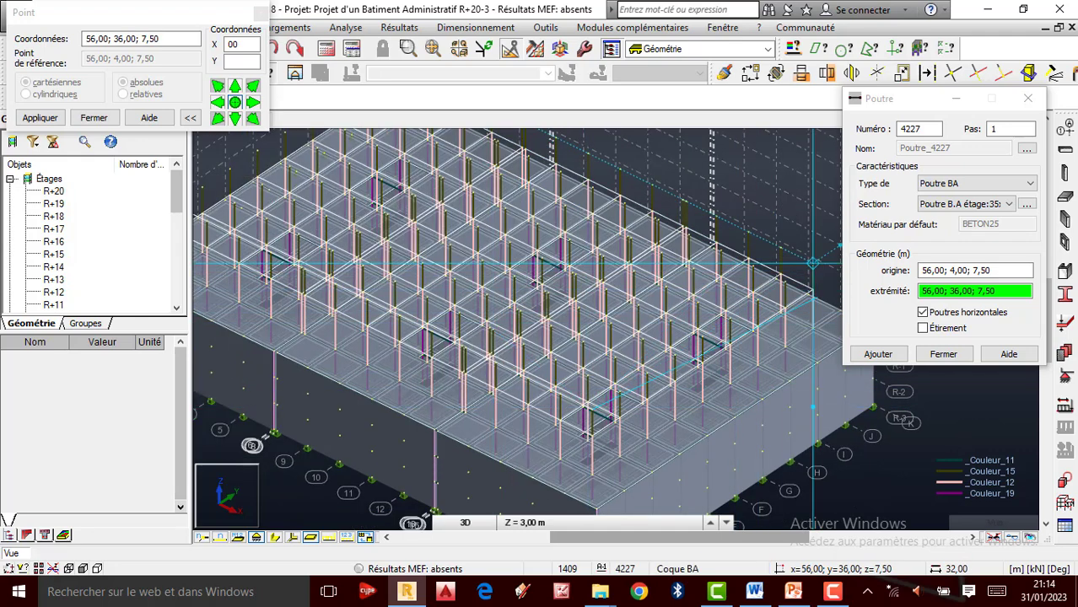
{"action": "left_click", "coordinate": [812, 264]}
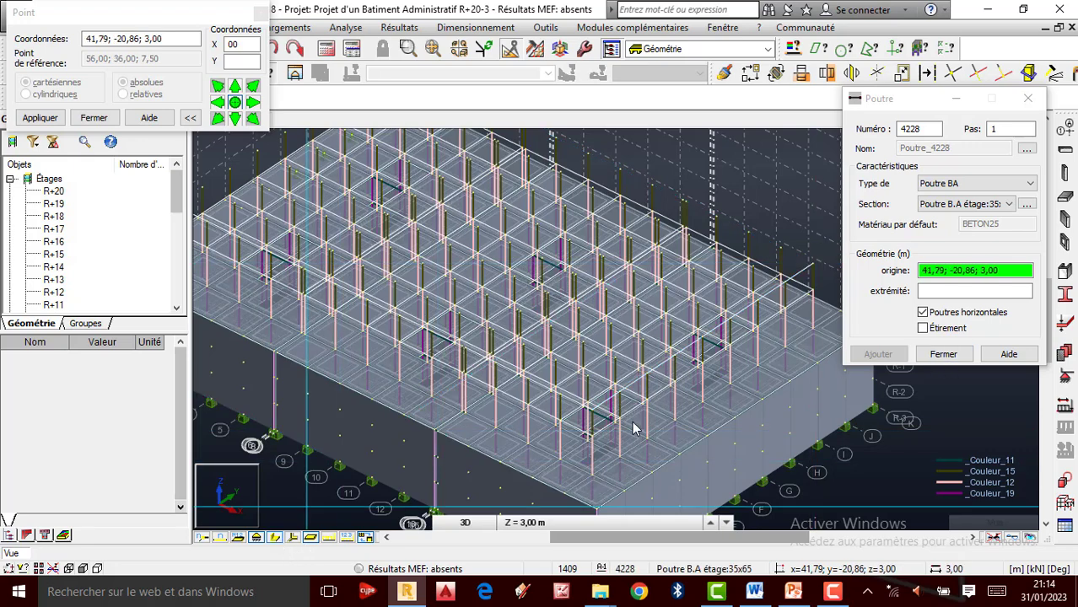
Turn the profile sketch display back on and end beam drawing.
{"action": "scroll", "coordinate": [693, 361], "scroll_direction": "down", "scroll_amount": 1}
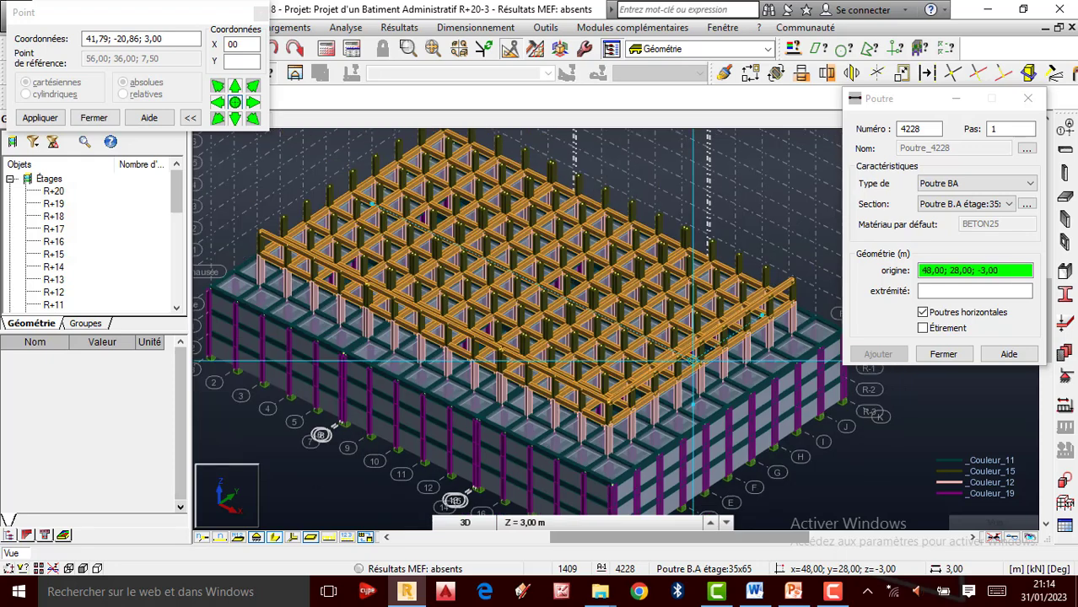
{"action": "scroll", "coordinate": [641, 334], "scroll_direction": "up", "scroll_amount": 1}
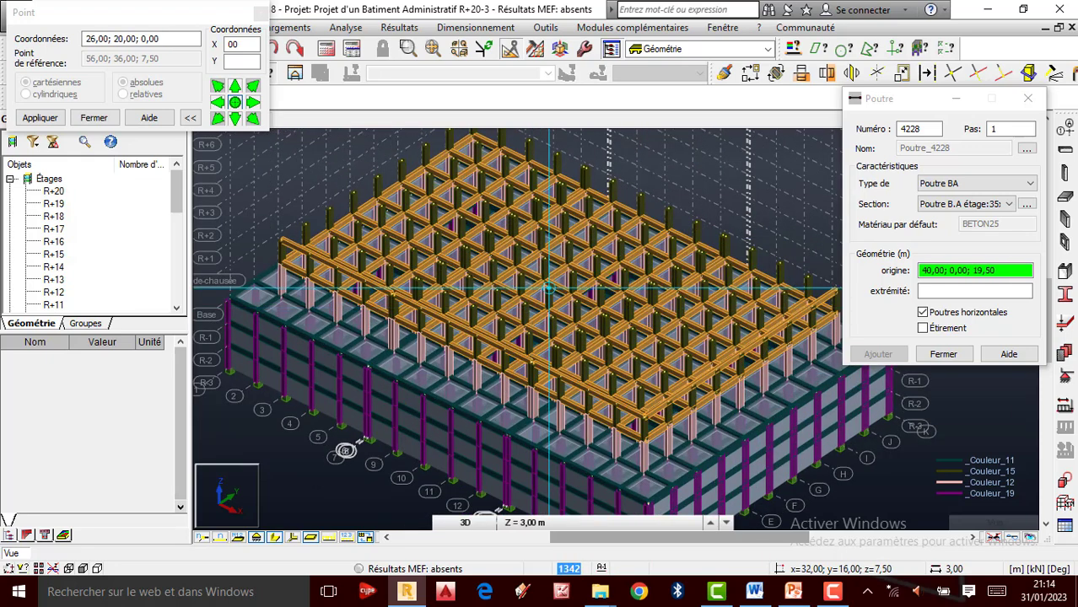
{"action": "right_click", "coordinate": [656, 199]}
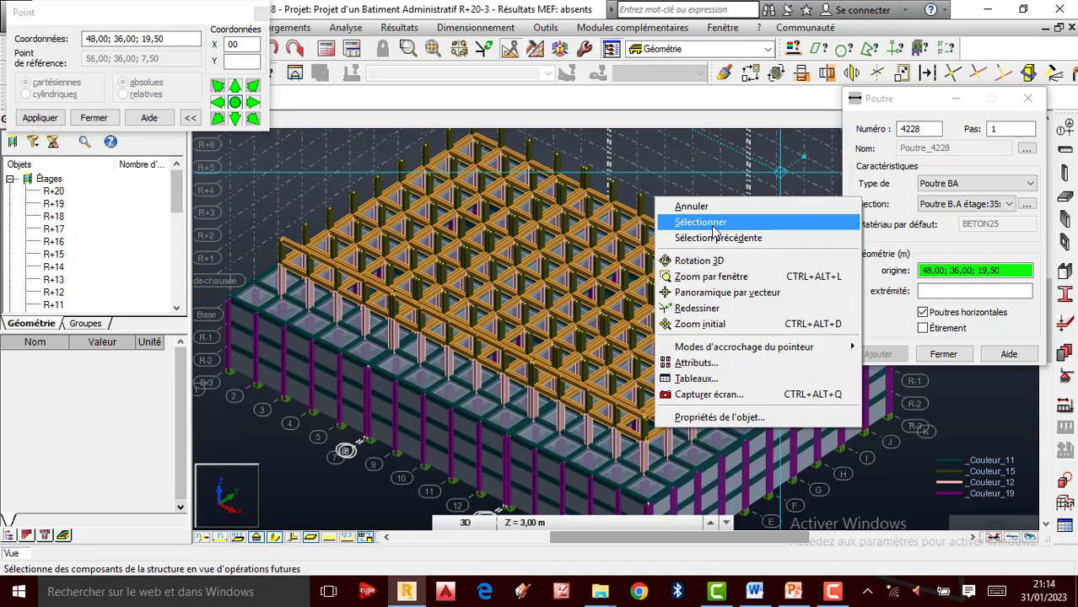
{"action": "left_click", "coordinate": [692, 206]}
{"action": "right_click", "coordinate": [649, 179]}
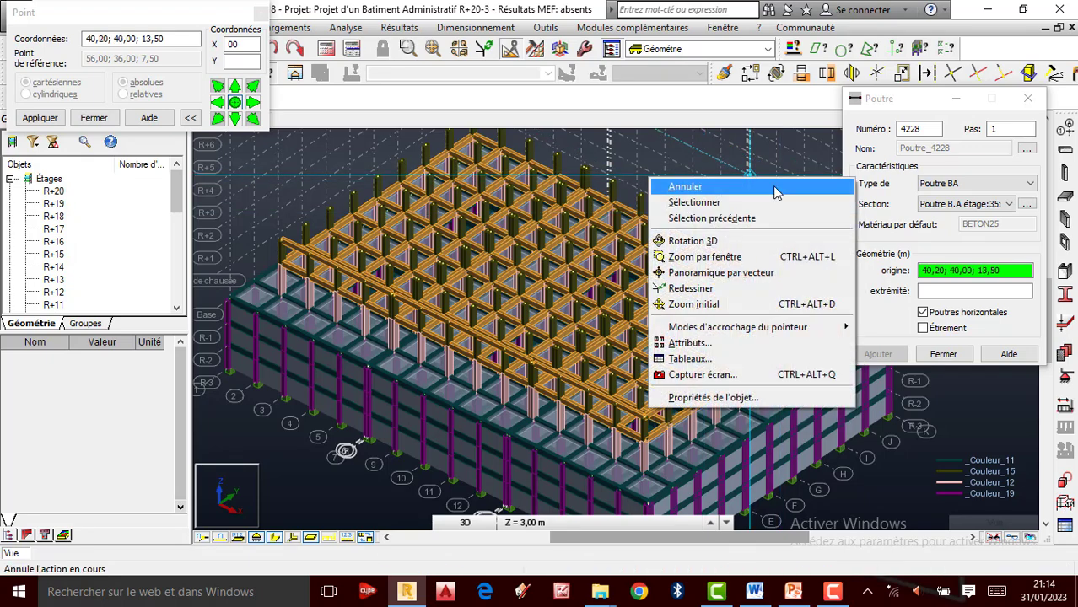
{"action": "left_click", "coordinate": [1028, 98]}
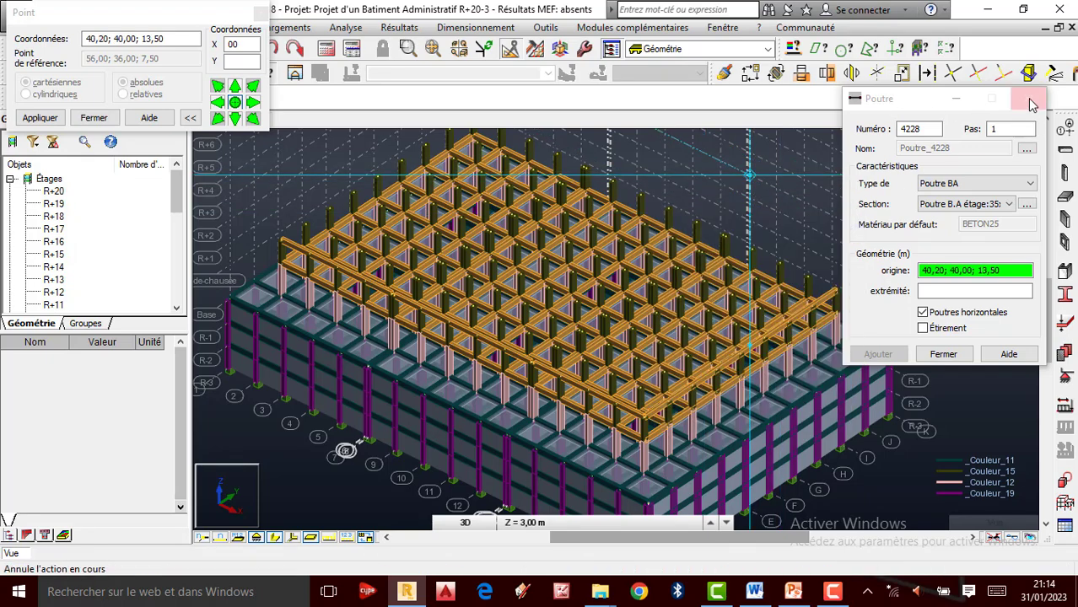
{"action": "left_click", "coordinate": [1027, 98]}
{"action": "right_click", "coordinate": [808, 210]}
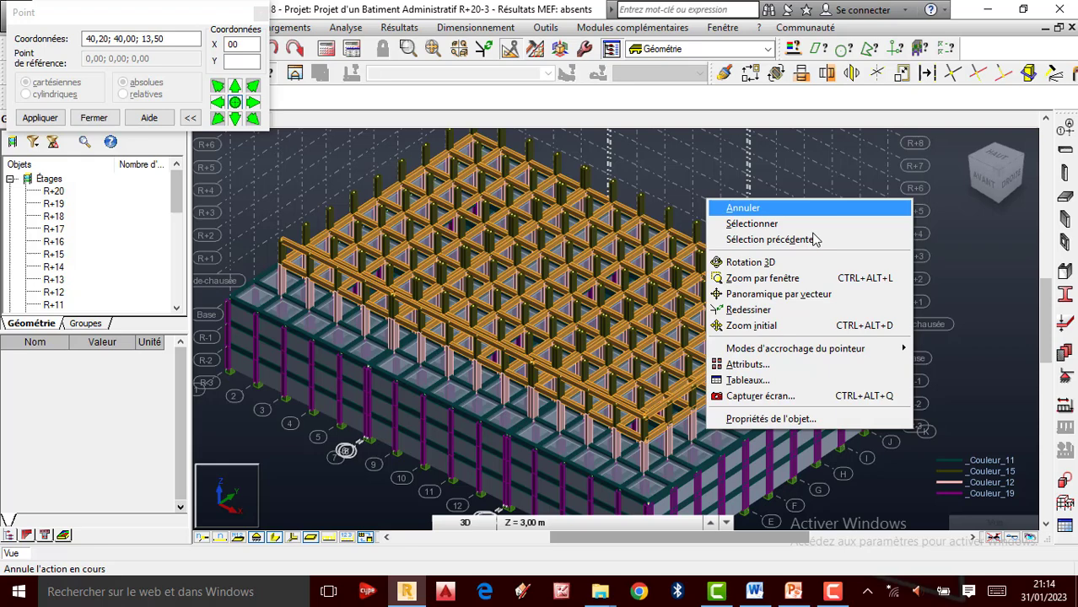
{"action": "left_click", "coordinate": [759, 381]}
{"action": "left_click", "coordinate": [628, 91]}
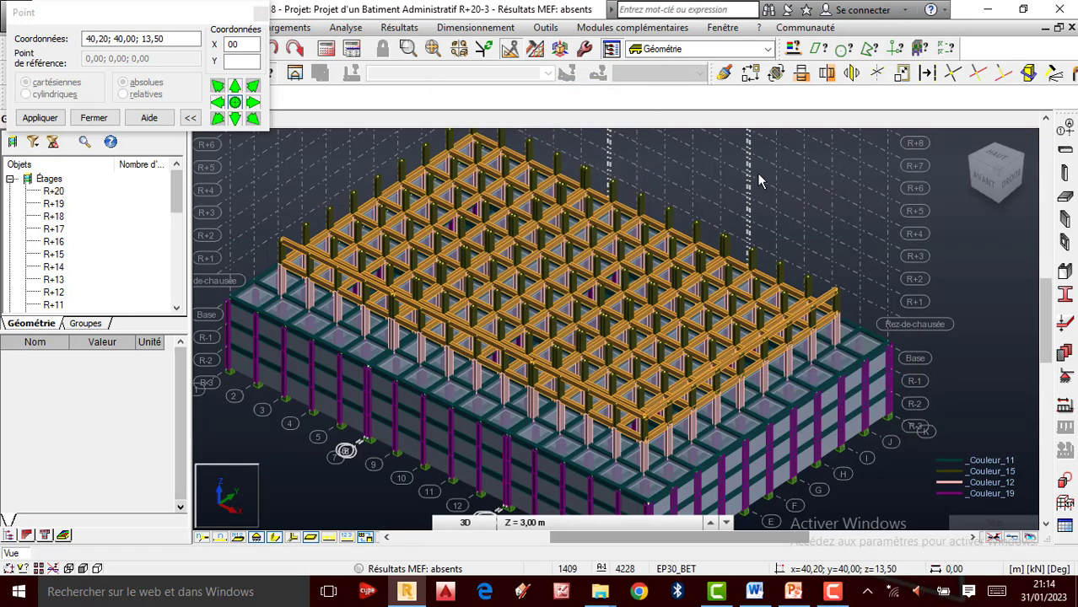
Switch the display attributes from the group colour legend to the profile colour legend and apply them.
{"action": "right_click", "coordinate": [680, 221]}
{"action": "left_click", "coordinate": [732, 387]}
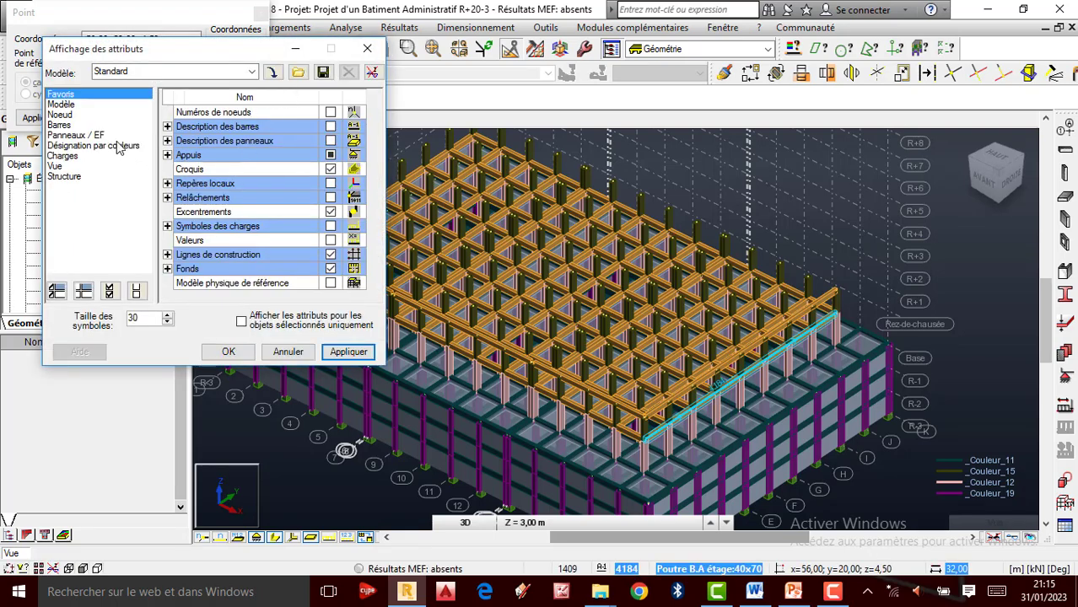
{"action": "left_click", "coordinate": [118, 146]}
{"action": "left_click", "coordinate": [330, 140]}
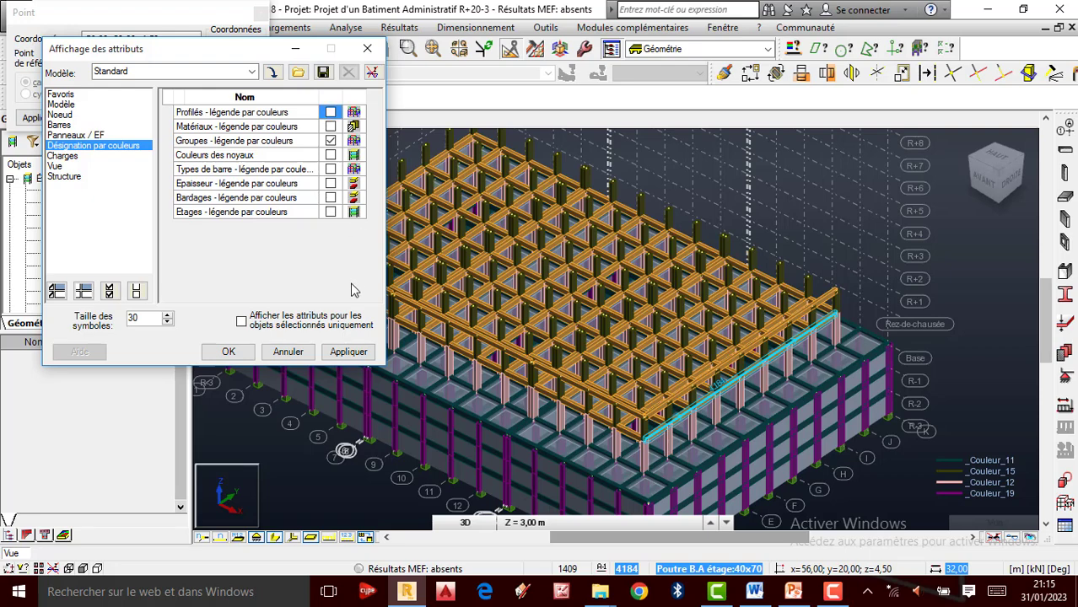
{"action": "left_click", "coordinate": [330, 112]}
{"action": "left_click", "coordinate": [333, 113]}
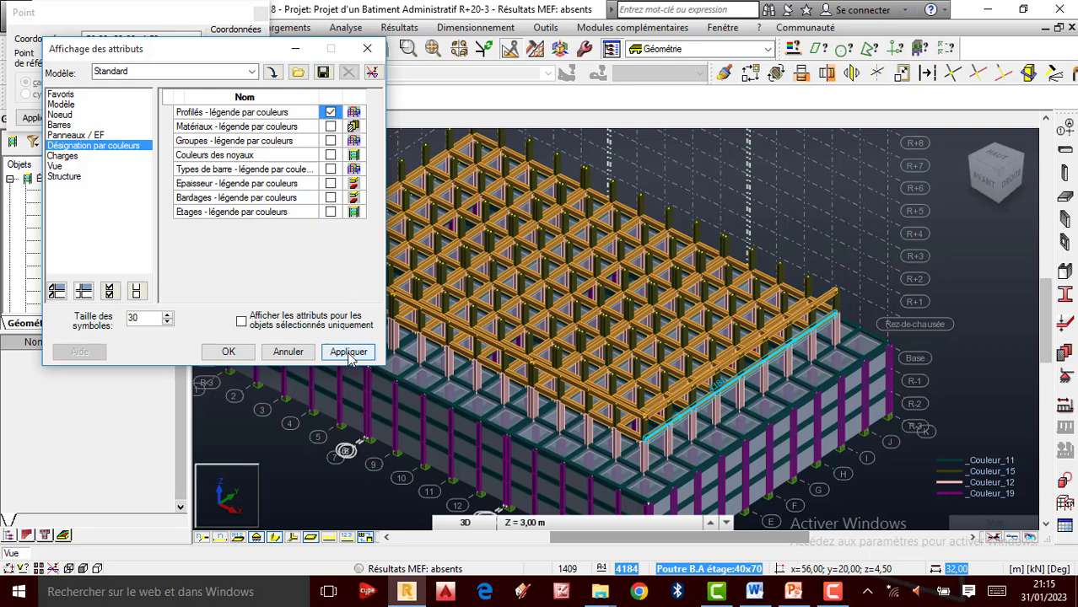
{"action": "left_click", "coordinate": [349, 353]}
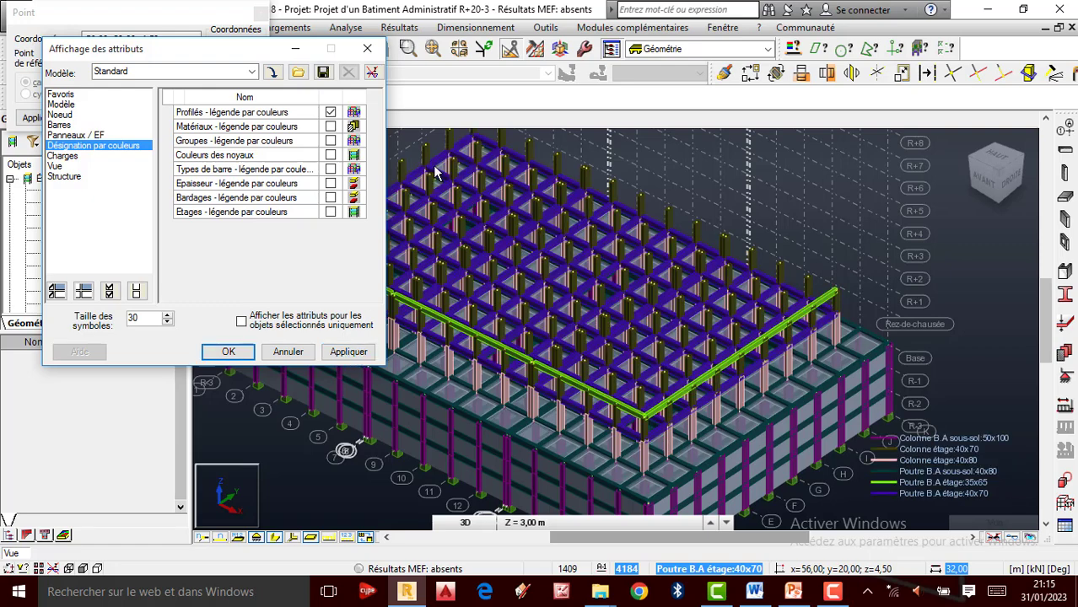
{"action": "left_click", "coordinate": [367, 49]}
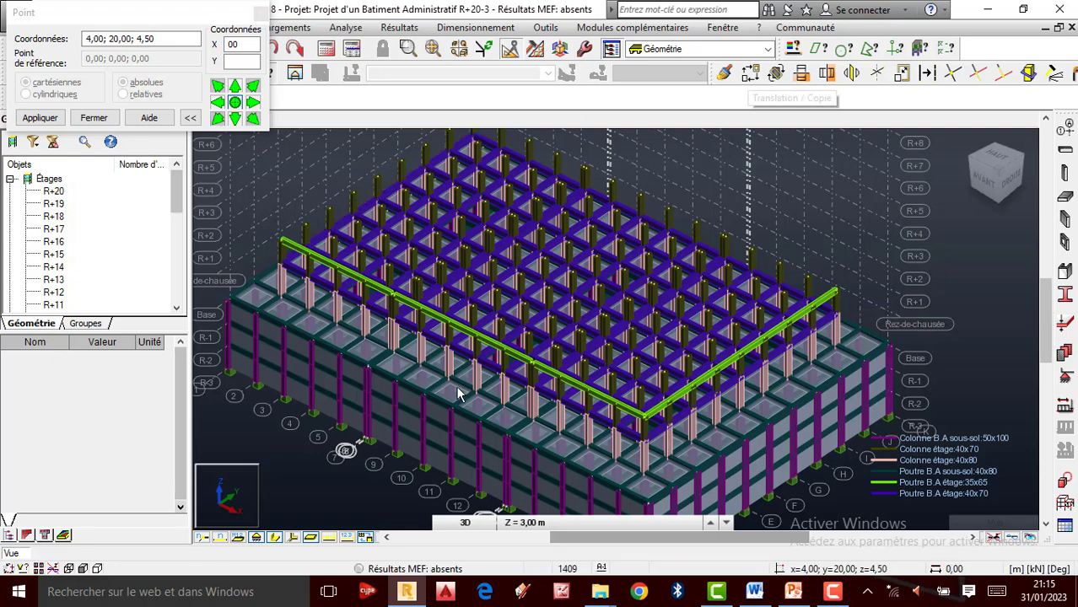
Copy the three 35x65 beams along Y 4,00 by a translation of 4;0;0 with 8 repetitions.
{"action": "left_click", "coordinate": [297, 246]}
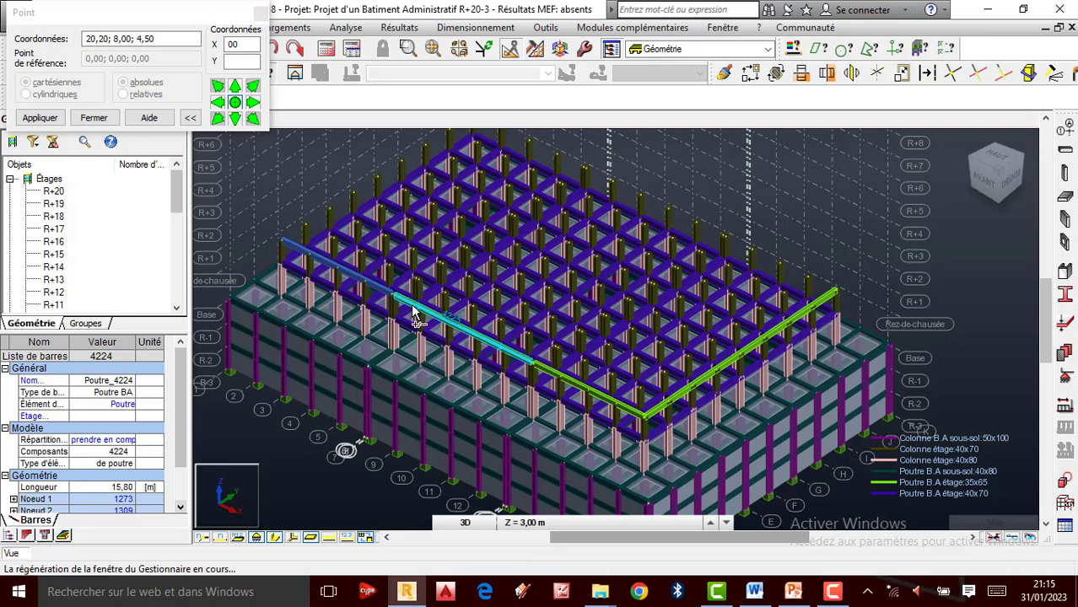
{"action": "left_click", "coordinate": [415, 315], "text": "ctrl"}
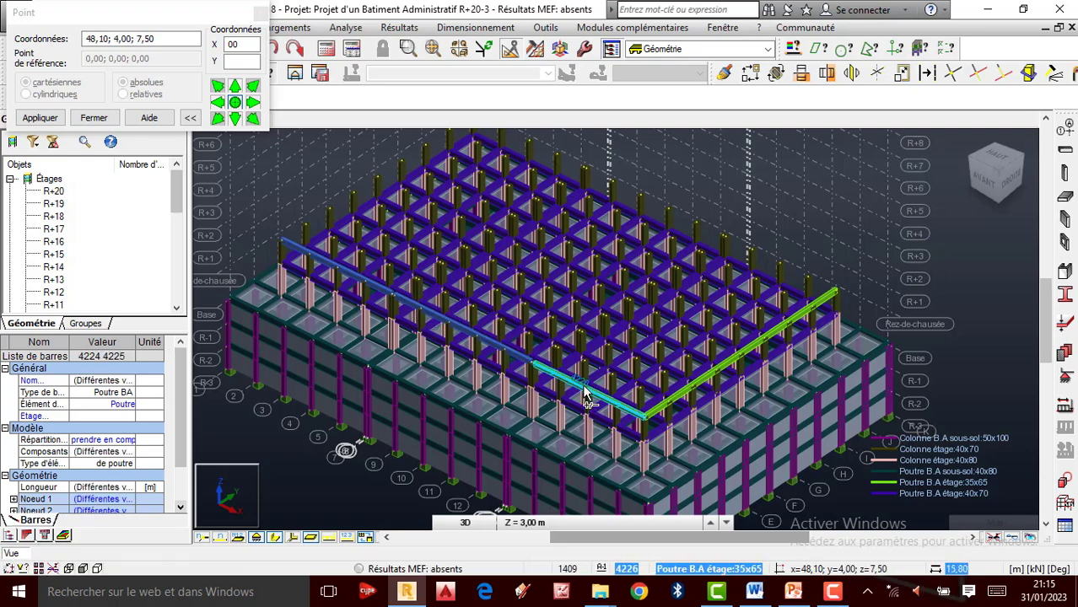
{"action": "left_click", "coordinate": [588, 400], "text": "ctrl"}
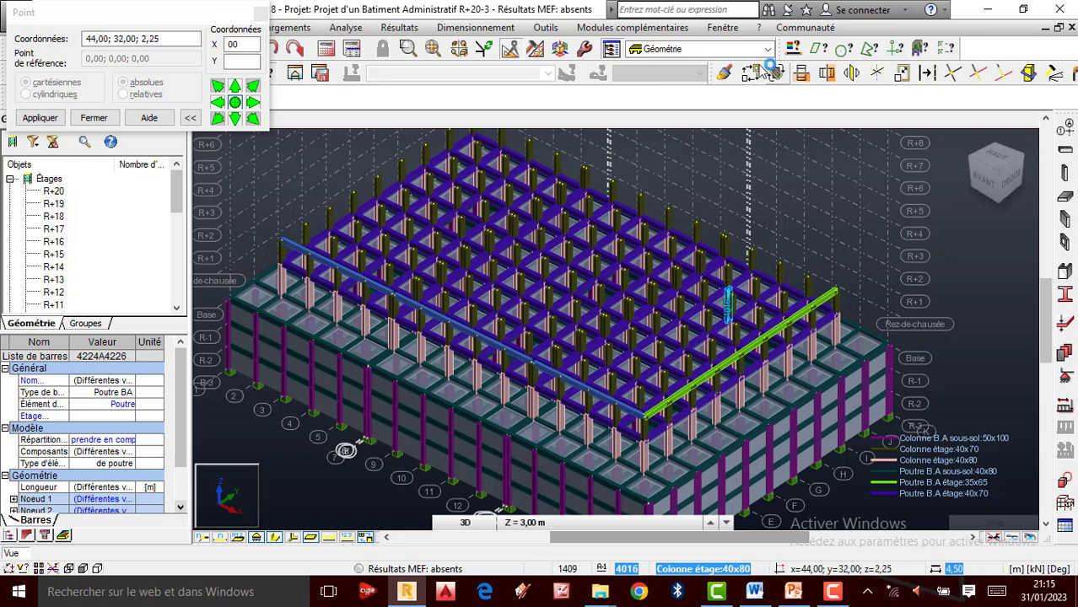
{"action": "left_click", "coordinate": [776, 72]}
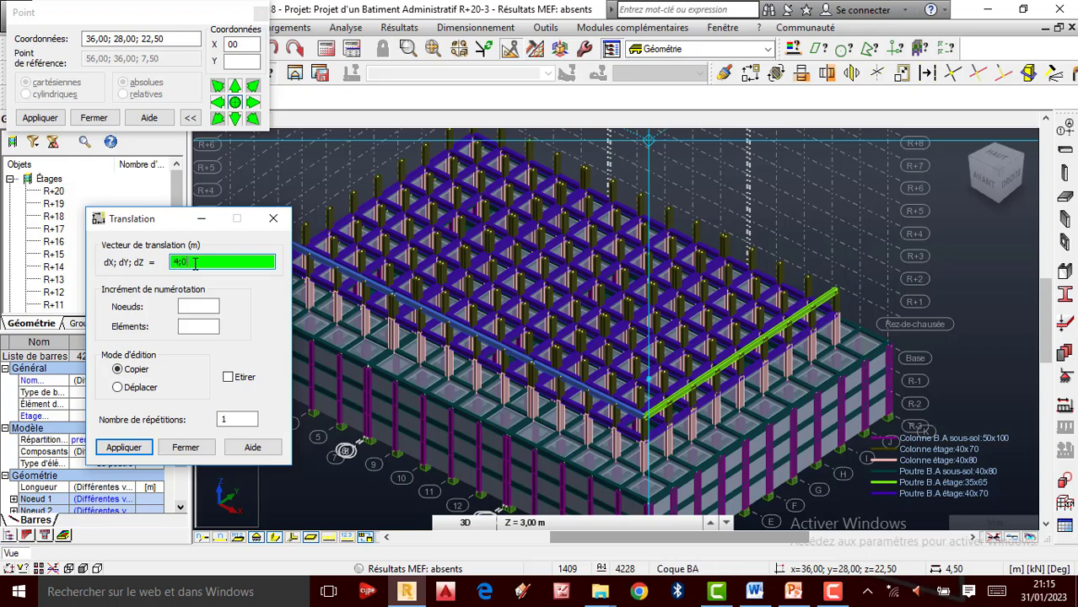
{"action": "type", "text": ";0"}
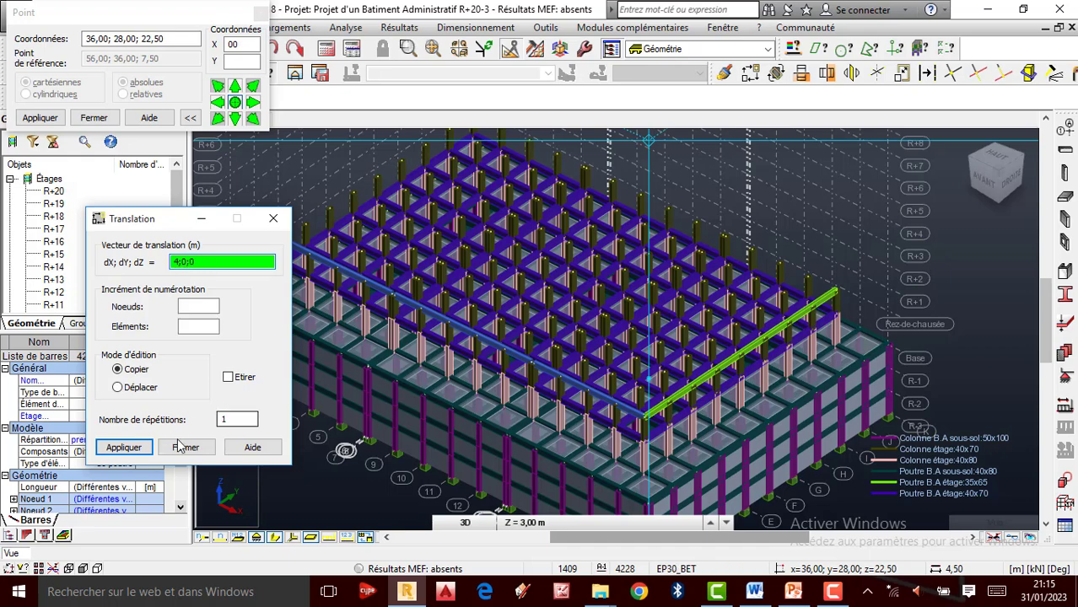
{"action": "left_click", "coordinate": [238, 419]}
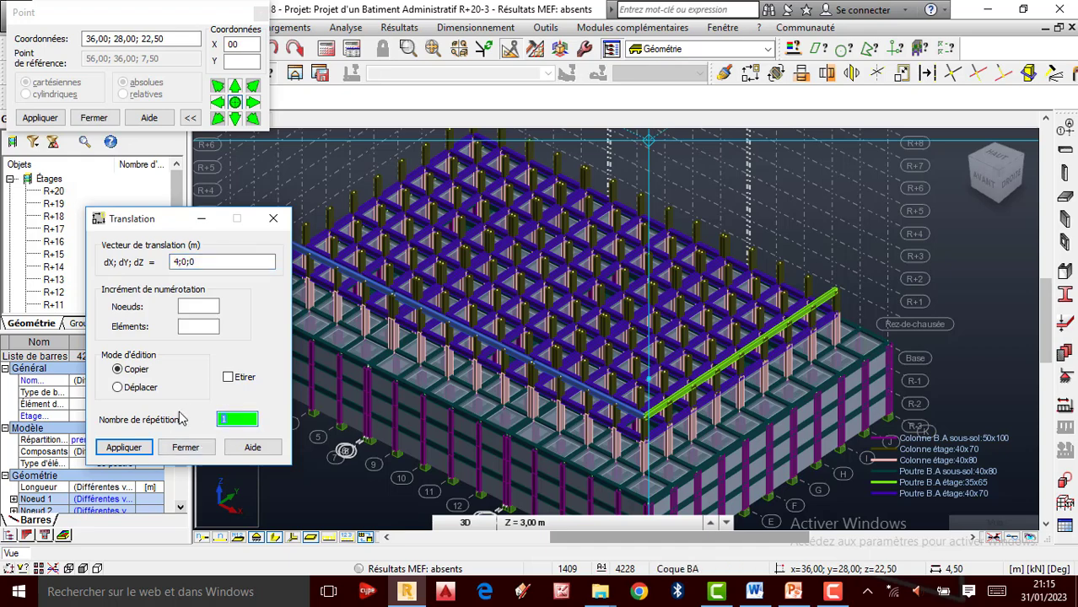
{"action": "type", "text": "8"}
{"action": "left_click", "coordinate": [141, 449]}
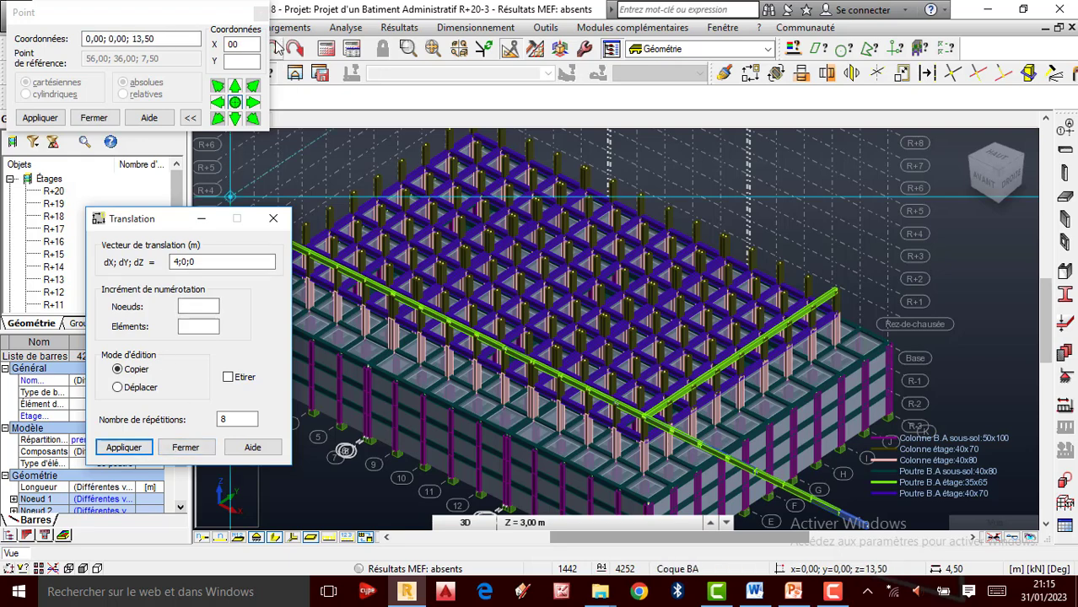
Undo the last beam translation and close the Point and Translation dialogs.
{"action": "left_click", "coordinate": [270, 42]}
{"action": "left_click", "coordinate": [261, 14]}
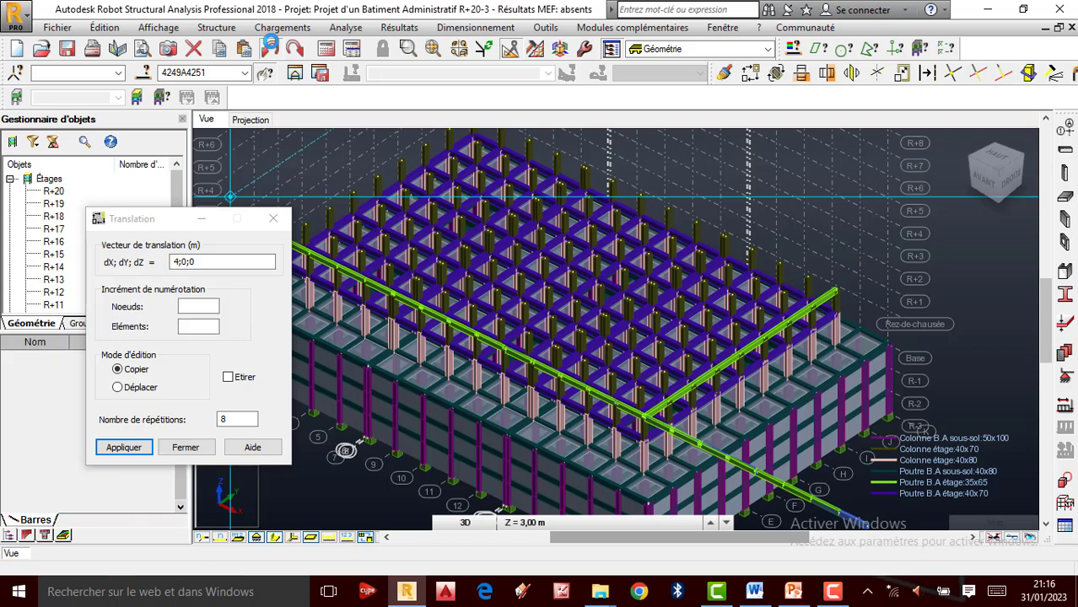
{"action": "left_click", "coordinate": [273, 218]}
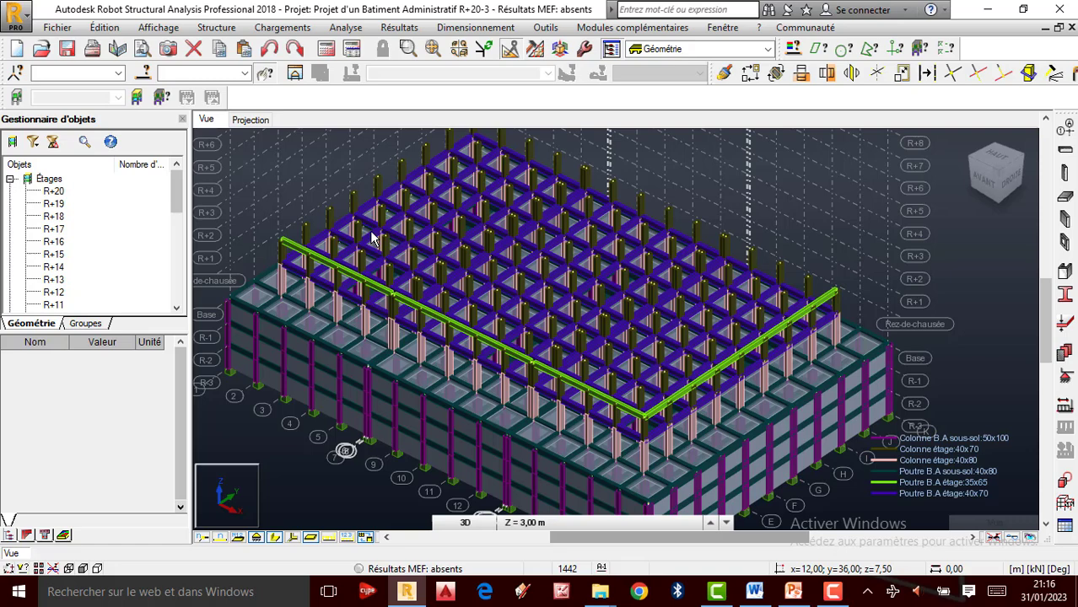
Copy the three 35x65 beams of the front edge by a translation of 0;4;0 with 8 repetitions and close the Translation dialog.
{"action": "left_click", "coordinate": [297, 253]}
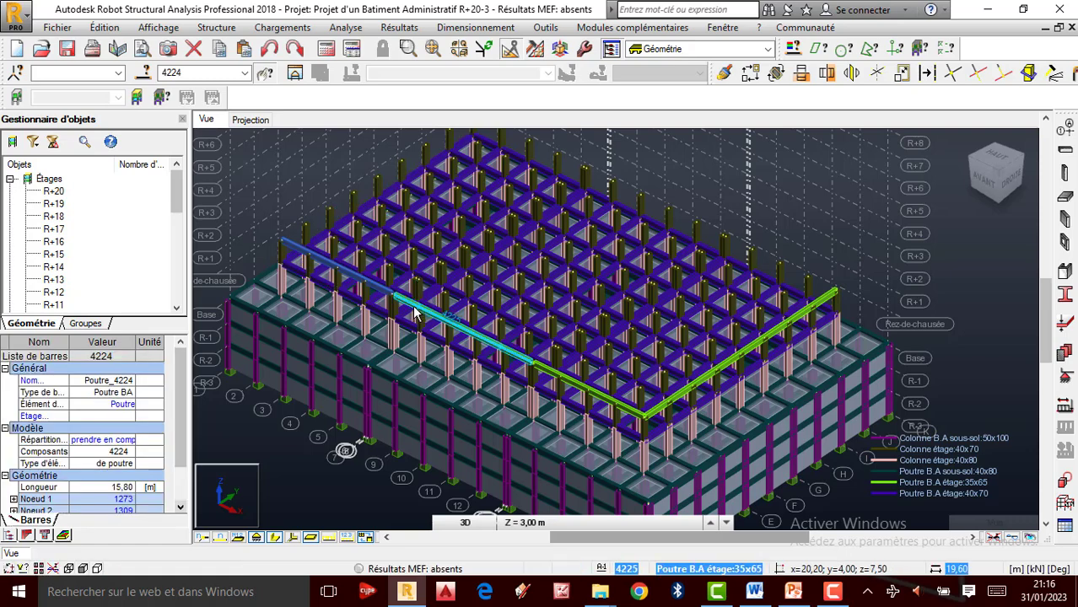
{"action": "left_click", "coordinate": [413, 313]}
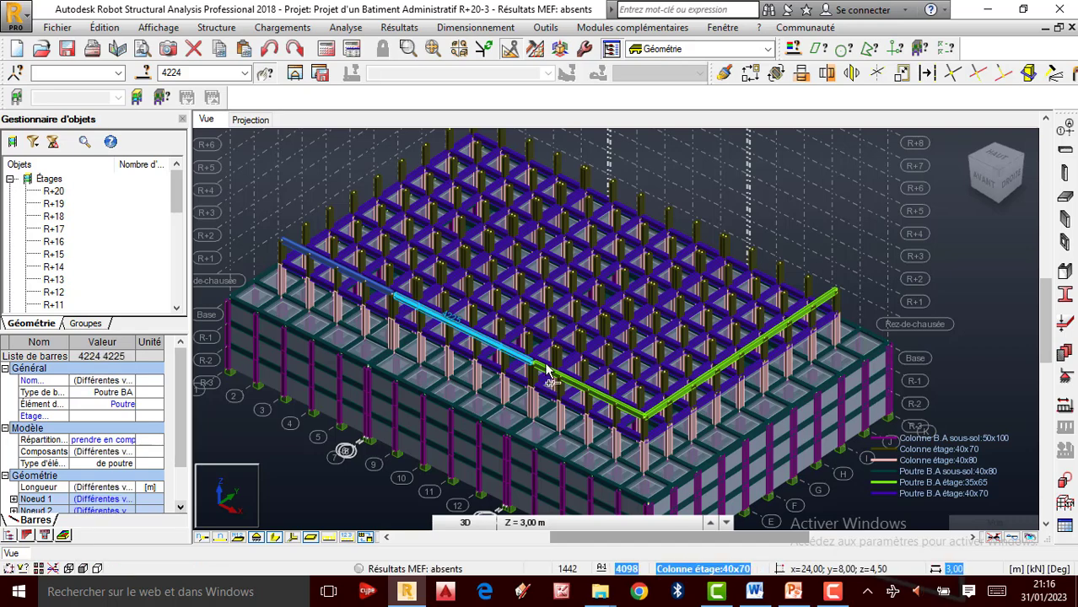
{"action": "left_click", "coordinate": [553, 382]}
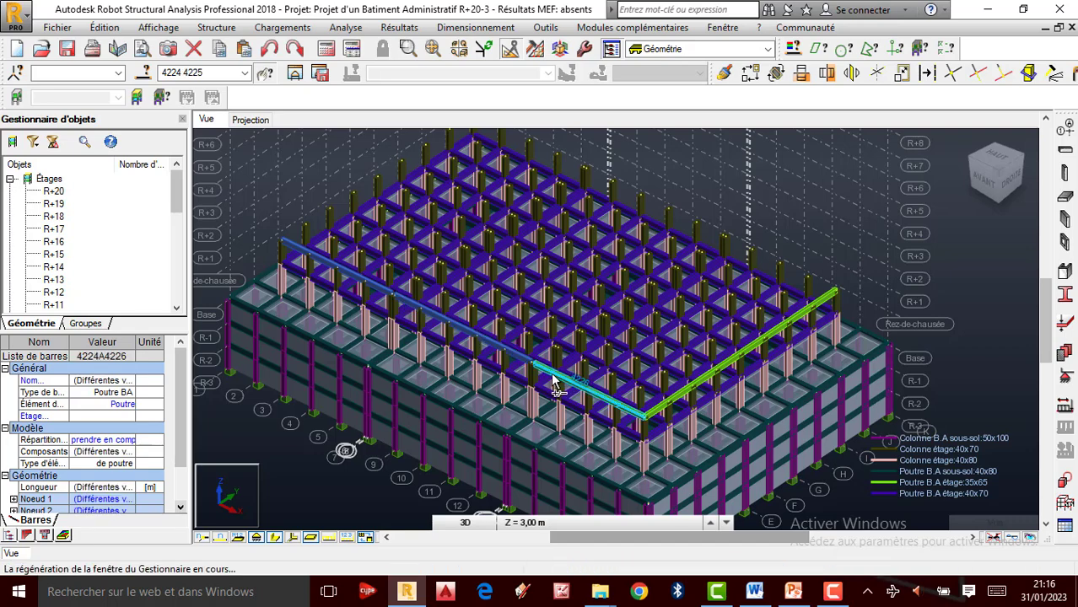
{"action": "left_click", "coordinate": [750, 73]}
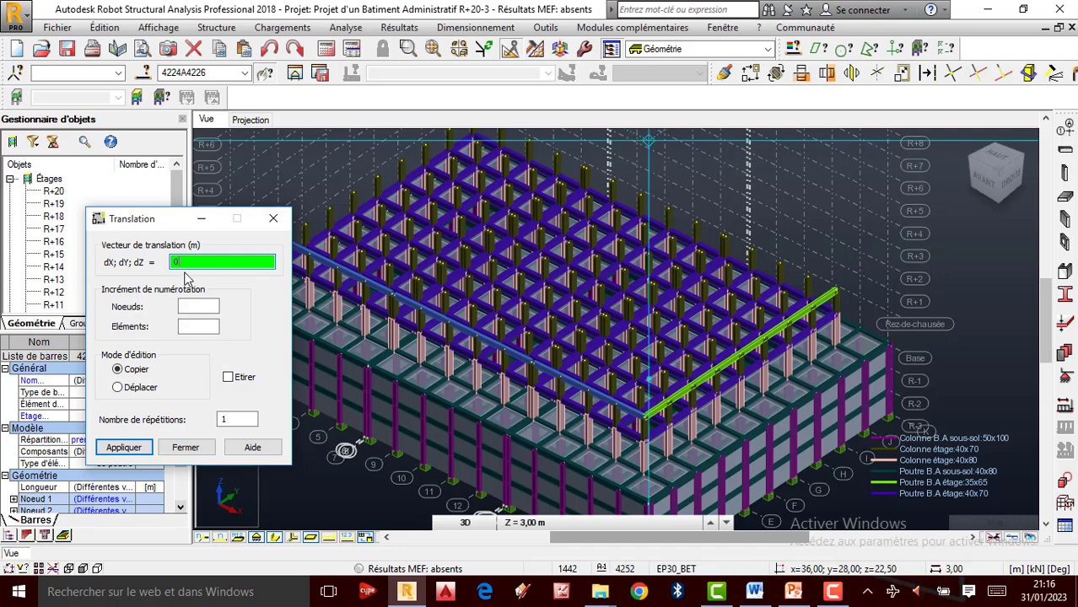
{"action": "type", "text": ","}
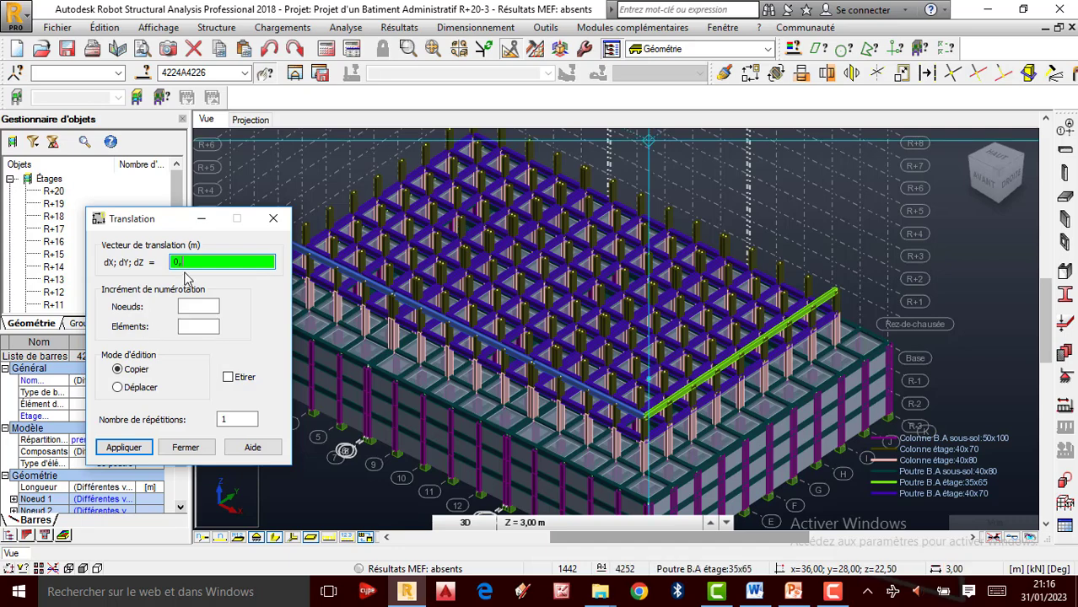
{"action": "key", "text": "BackSpace"}
{"action": "key", "text": "BackSpace"}
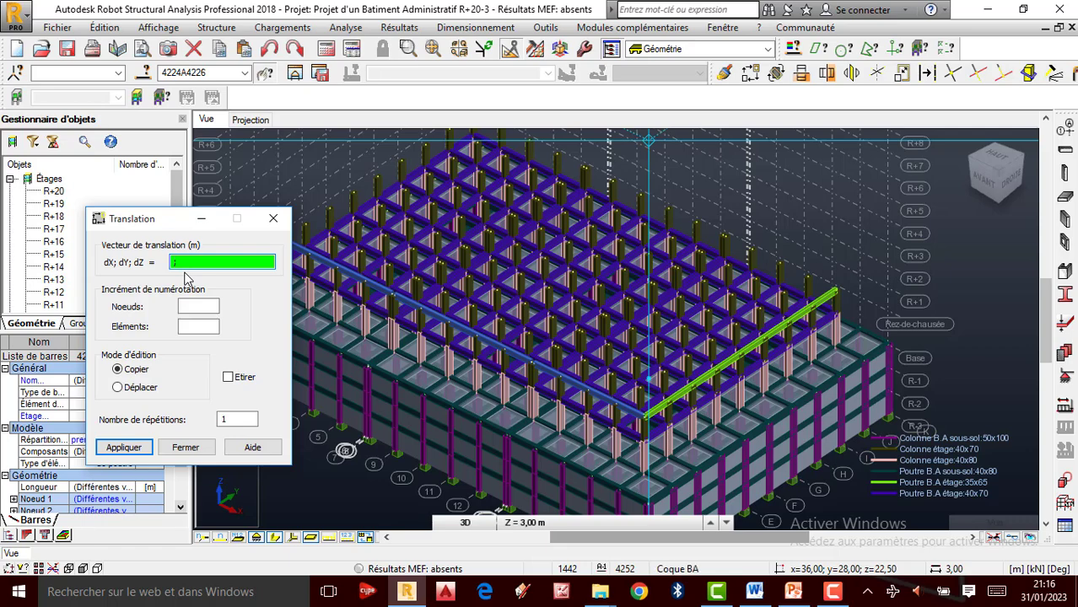
{"action": "type", "text": "0;4;0"}
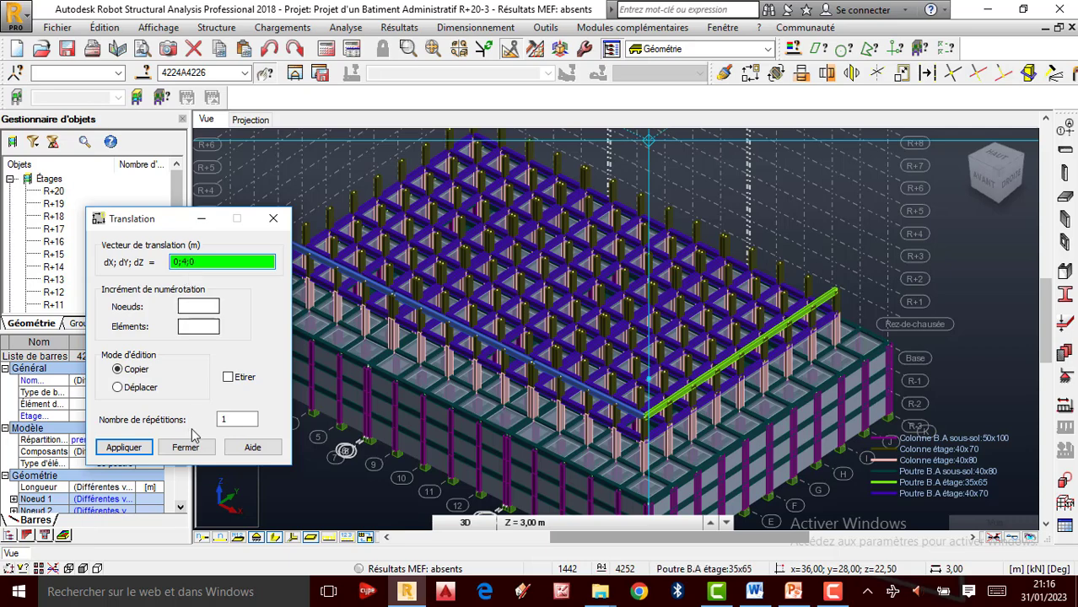
{"action": "left_click_drag", "start_coordinate": [227, 419], "coordinate": [182, 420]}
{"action": "type", "text": "8"}
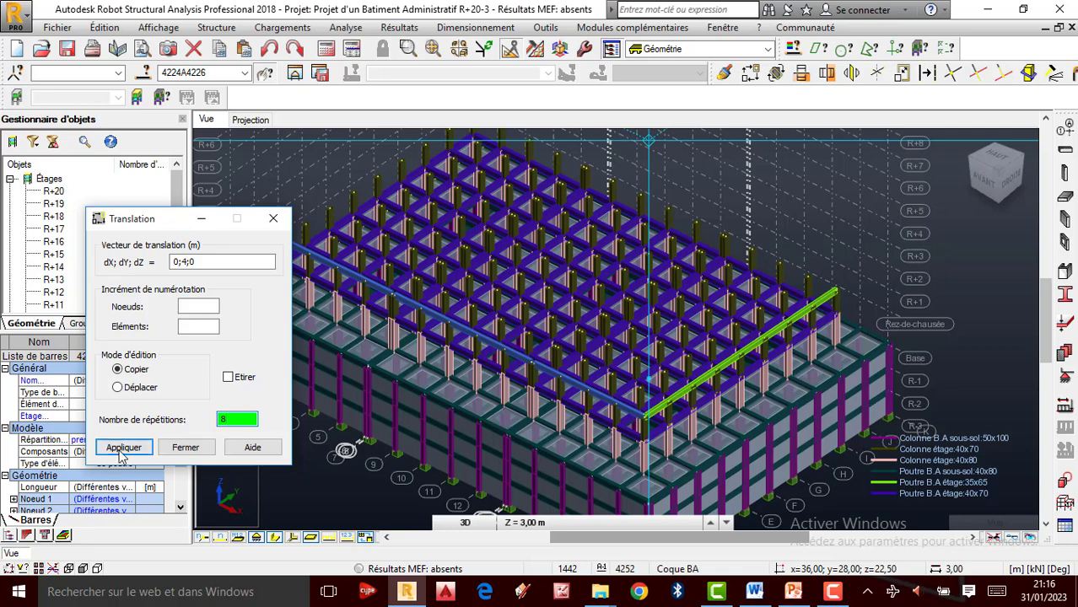
{"action": "left_click", "coordinate": [125, 448]}
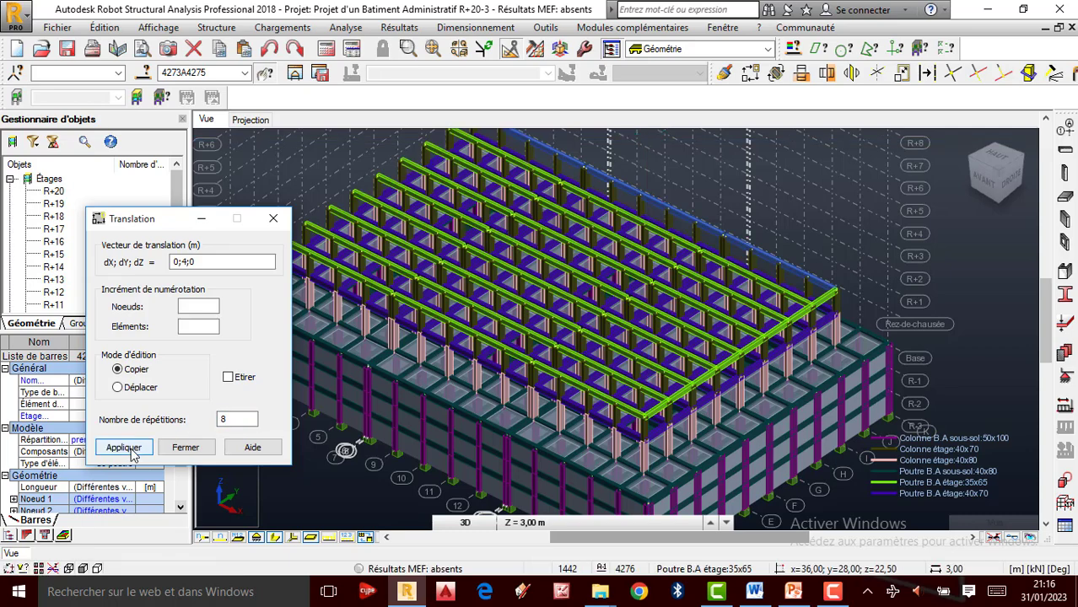
{"action": "left_click", "coordinate": [273, 219]}
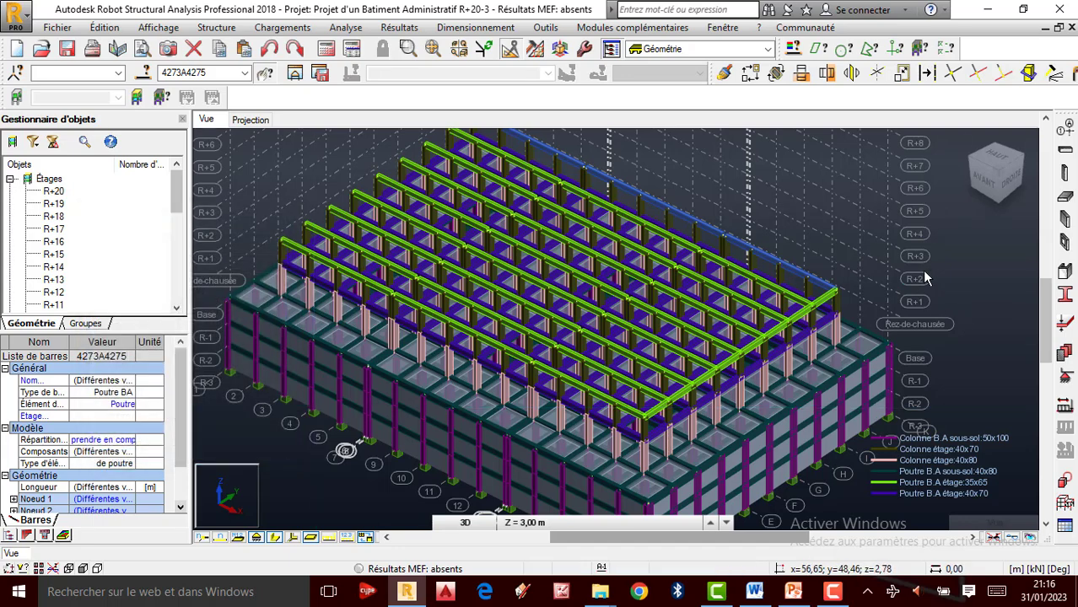
Copy the transverse 35x65 beam at the building's X 56,00 end by a translation of -4;0;0 with 3 repetitions.
{"action": "left_click", "coordinate": [941, 268]}
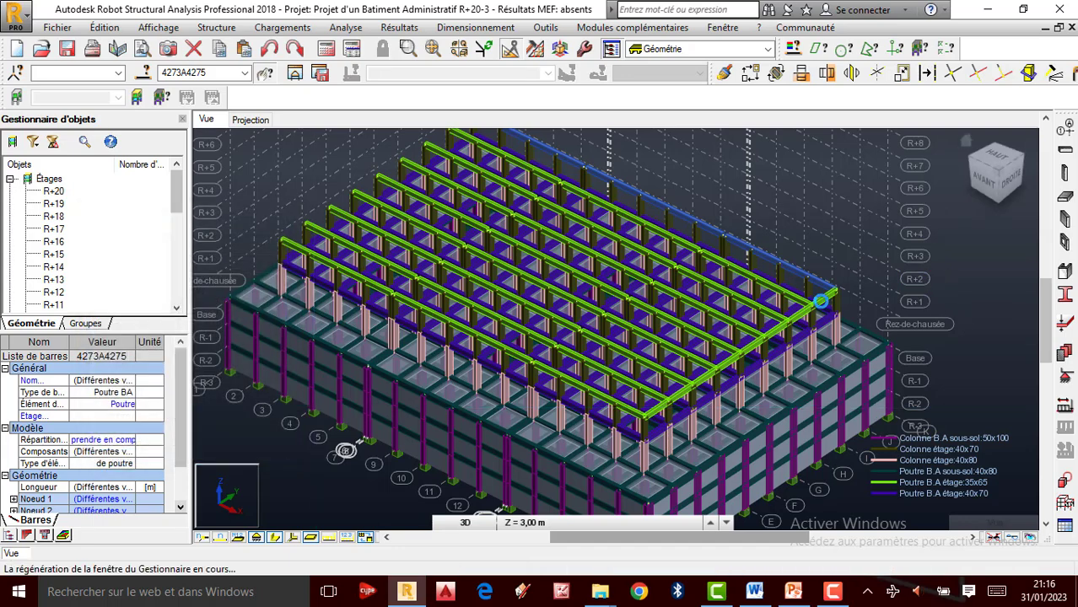
{"action": "left_click", "coordinate": [679, 402]}
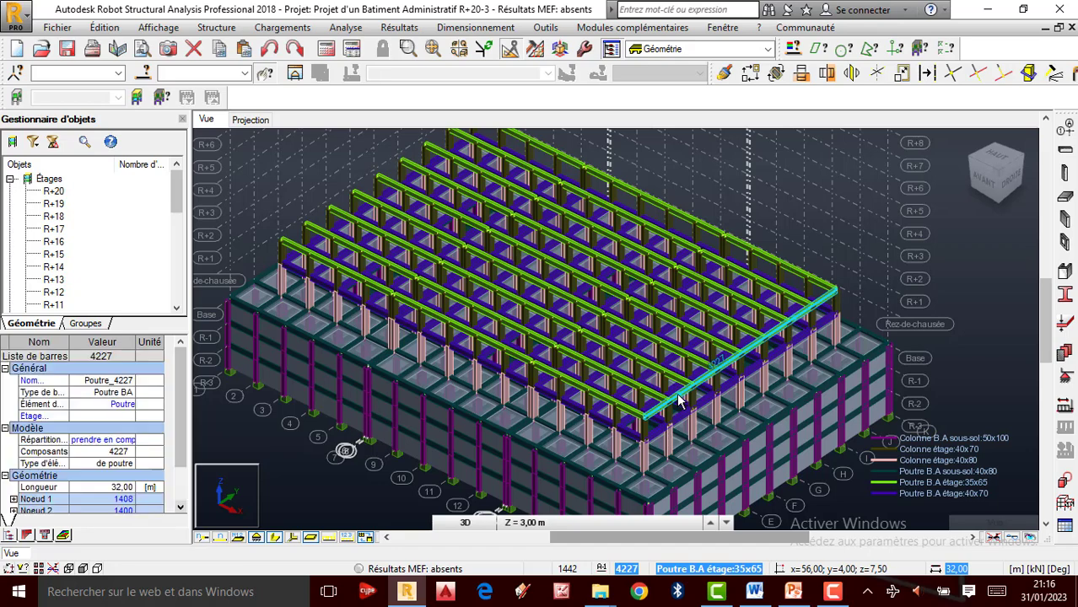
{"action": "left_click", "coordinate": [750, 74]}
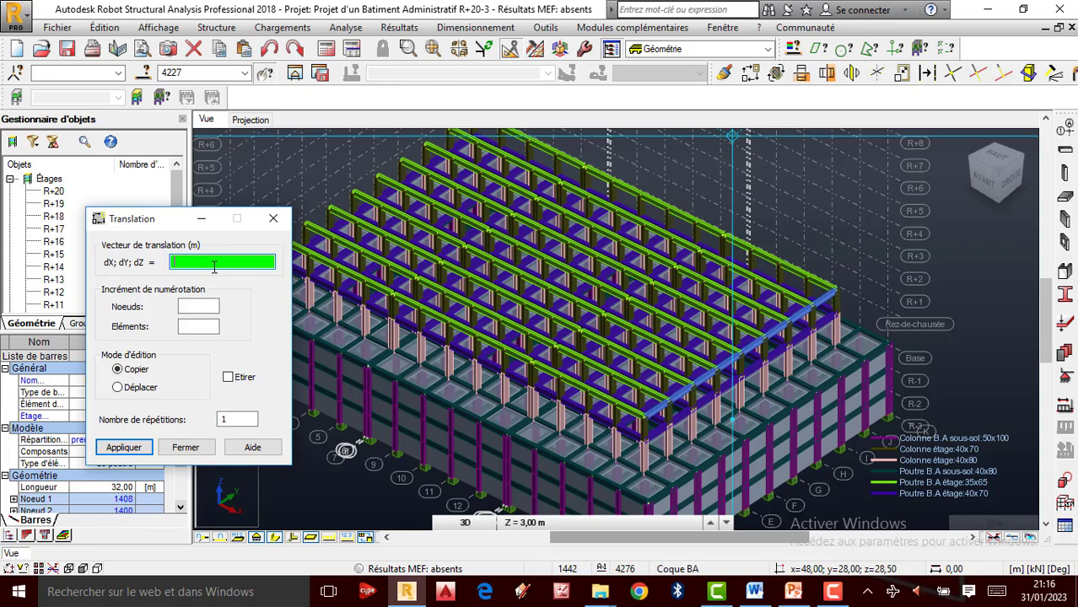
{"action": "type", "text": "0"}
{"action": "type", "text": "4;0"}
{"action": "type", "text": "0"}
{"action": "left_click", "coordinate": [237, 420]}
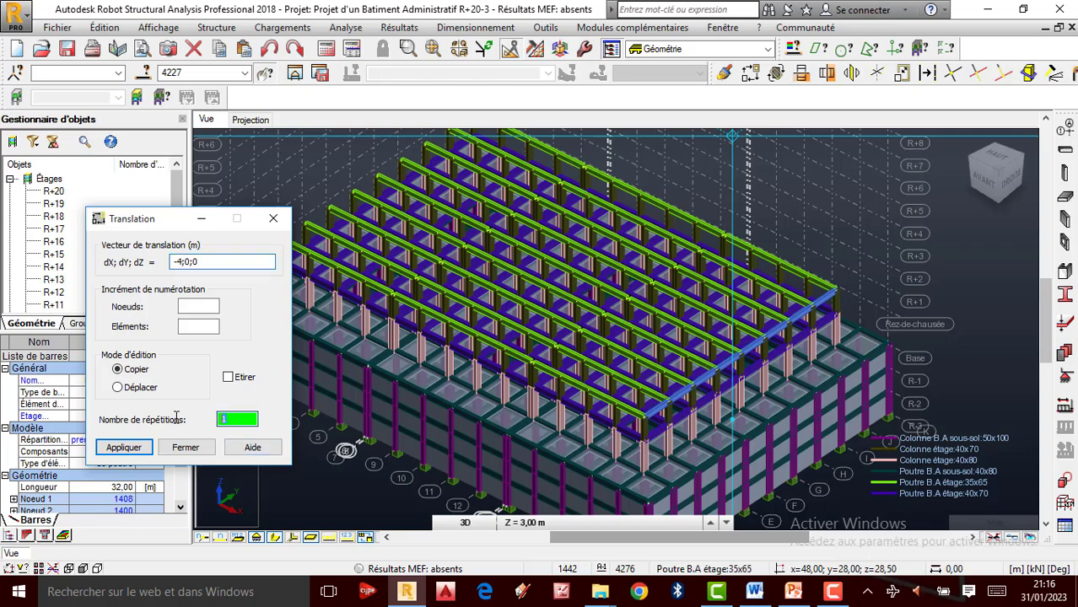
{"action": "left_click", "coordinate": [146, 445]}
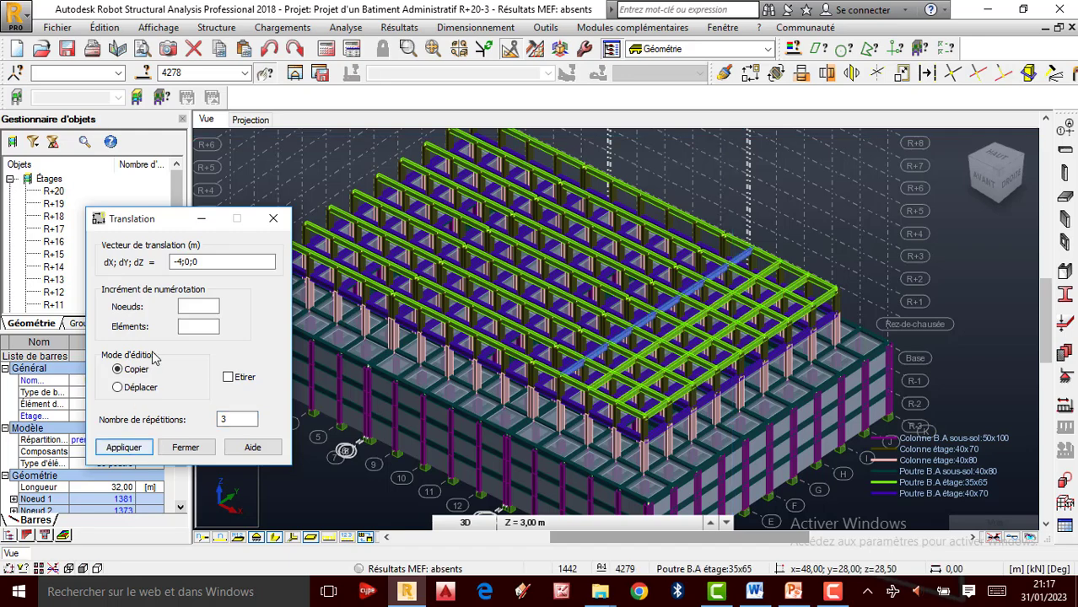
Copy the last transverse 35x65 beam once by a translation of -3,8;0;0.
{"action": "left_click", "coordinate": [183, 263]}
{"action": "double_click", "coordinate": [183, 262]}
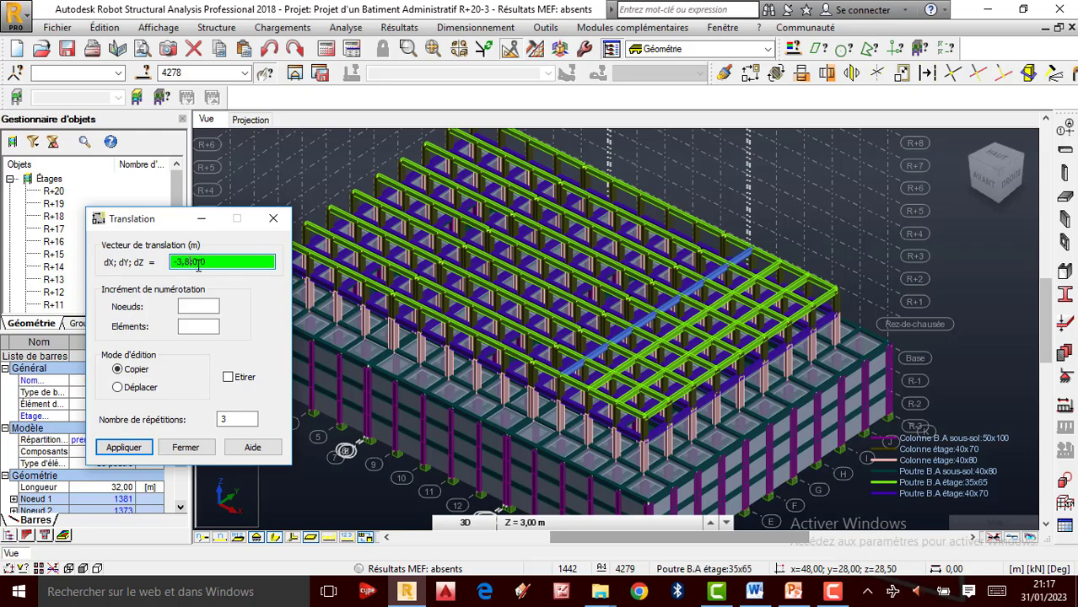
{"action": "double_click", "coordinate": [236, 420]}
{"action": "type", "text": "1"}
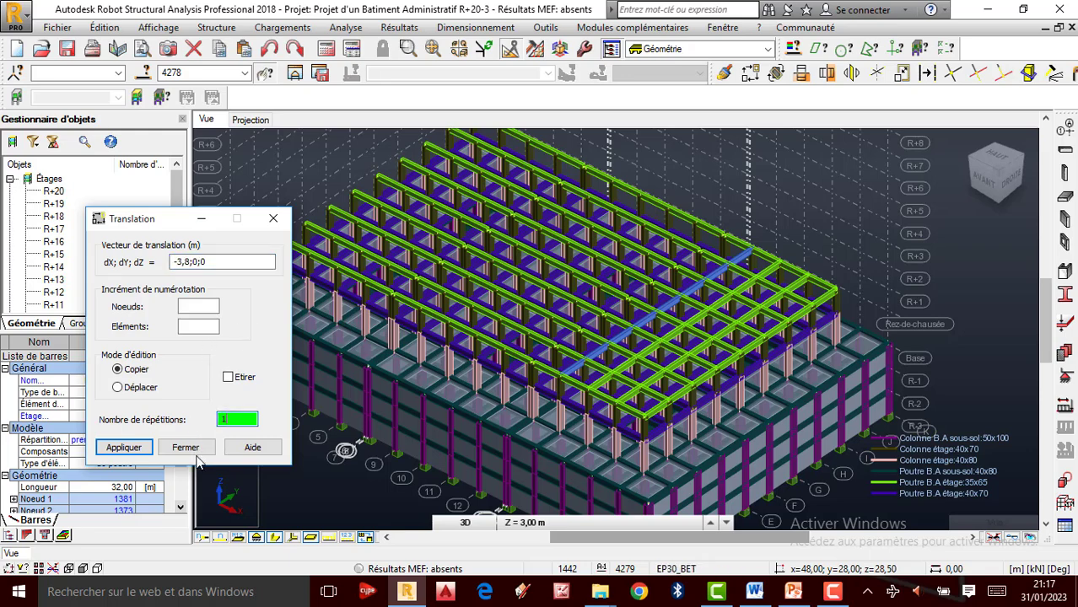
{"action": "left_click", "coordinate": [147, 454]}
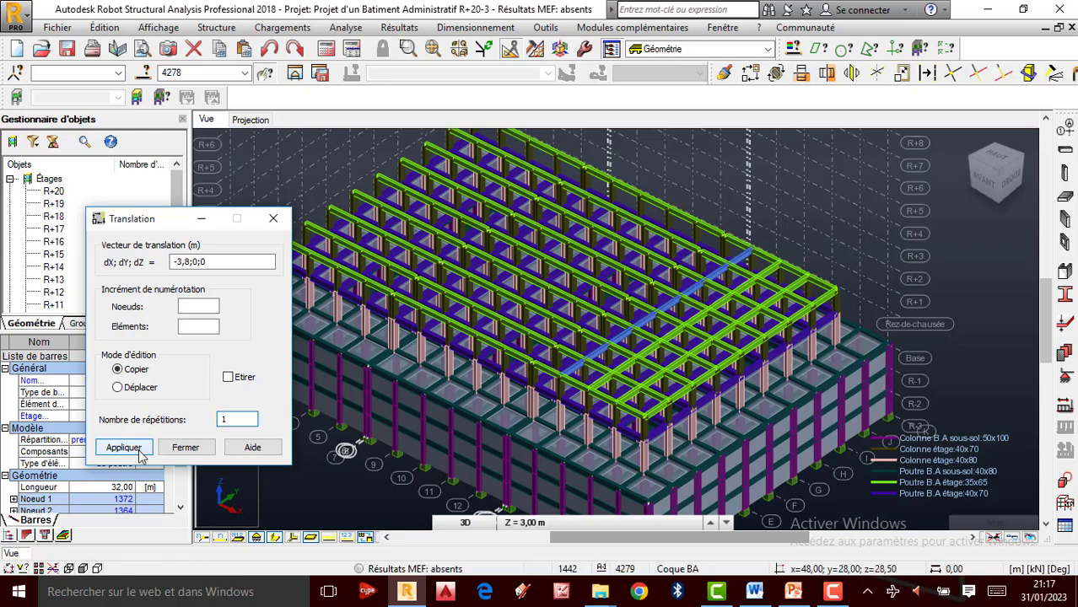
{"action": "left_click", "coordinate": [142, 456]}
Copy the newest transverse beam once by a translation of -0,4;0;0 to form the double beam at the joint.
{"action": "double_click", "coordinate": [191, 263]}
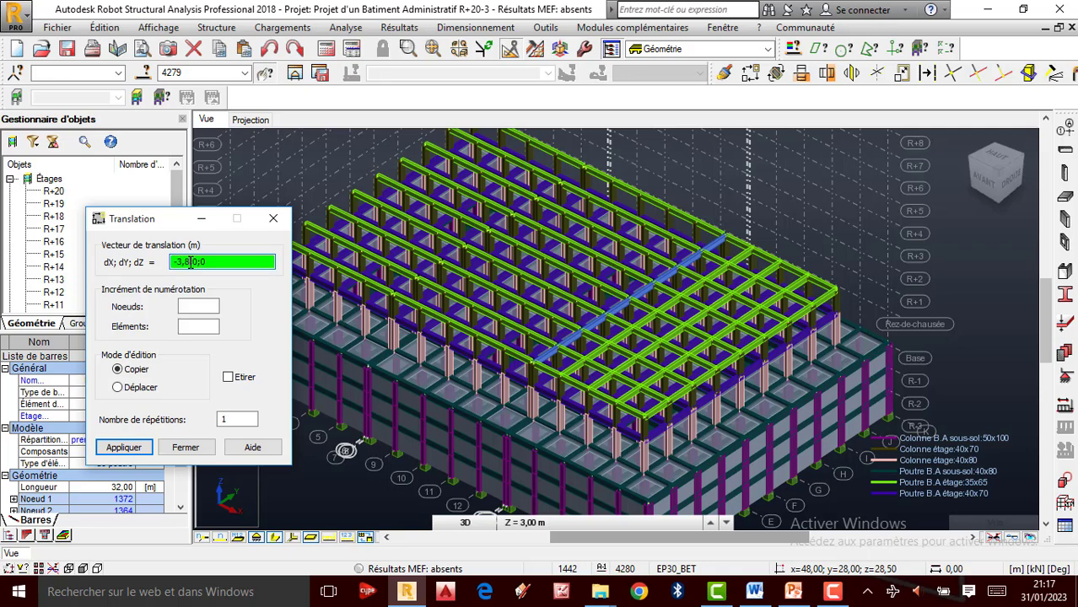
{"action": "key", "text": "BackSpace"}
{"action": "key", "text": "BackSpace"}
{"action": "key", "text": "BackSpace"}
{"action": "type", "text": "0,"}
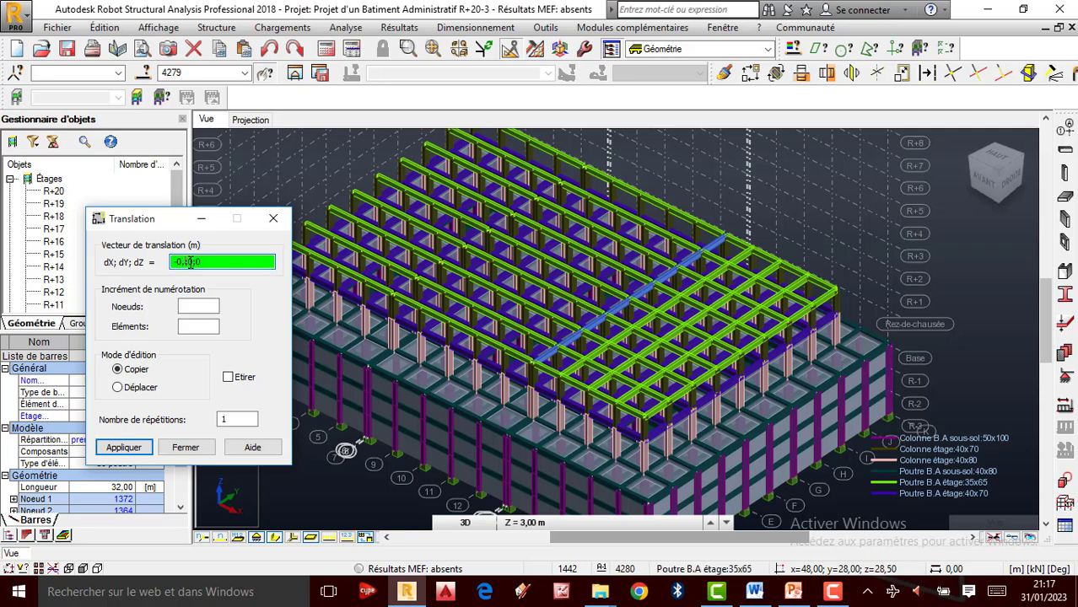
{"action": "left_click", "coordinate": [144, 451]}
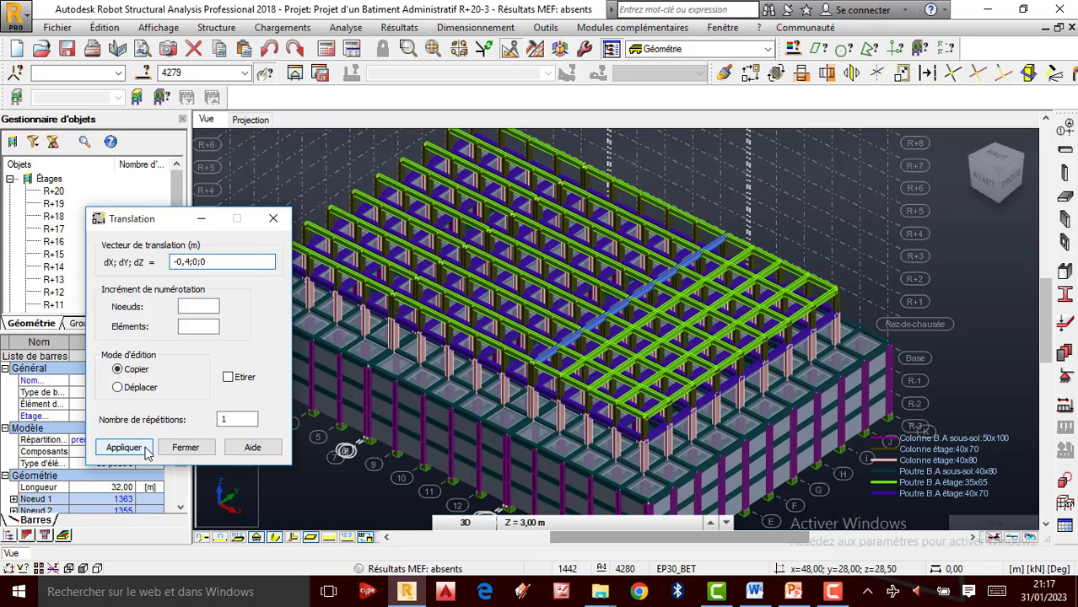
{"action": "left_click", "coordinate": [124, 448]}
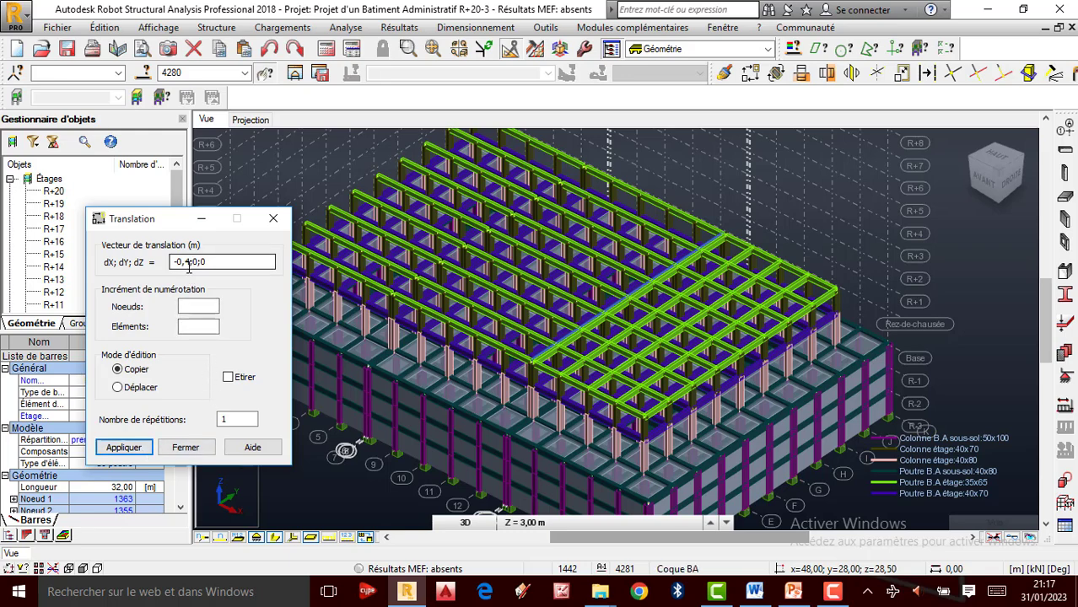
Copy the second beam of the joint pair once by a translation of -3,8;0;0.
{"action": "double_click", "coordinate": [190, 263]}
{"action": "key", "text": "BackSpace"}
{"action": "key", "text": "BackSpace"}
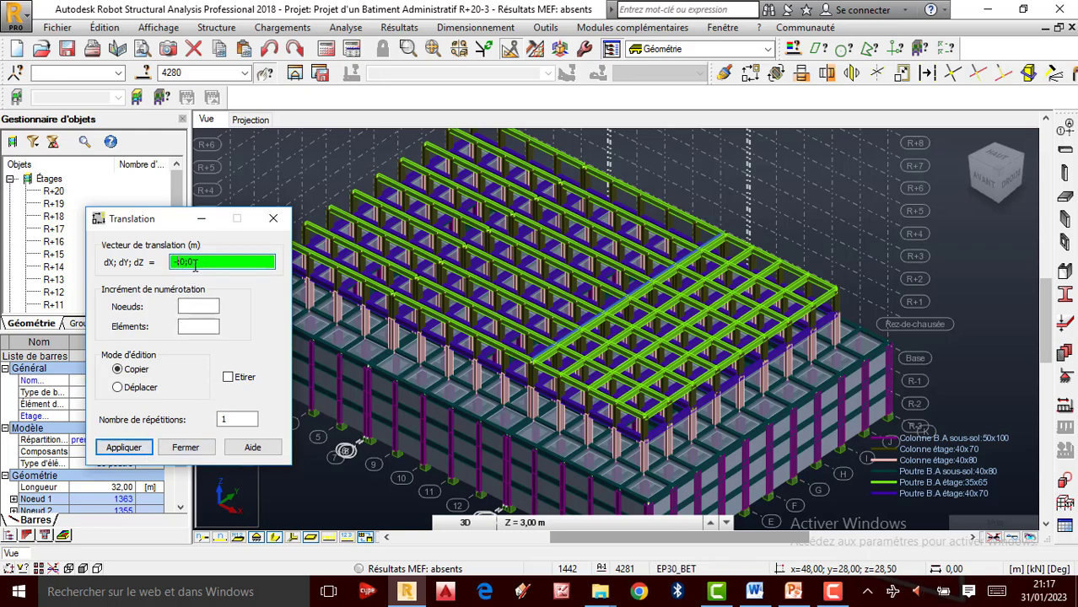
{"action": "type", "text": "3,8"}
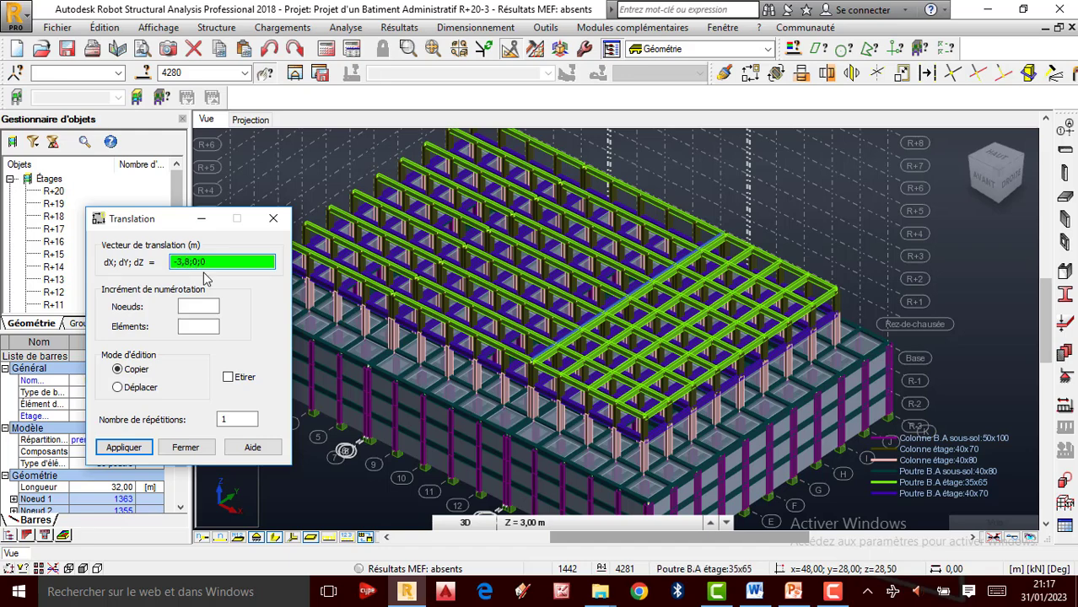
{"action": "left_click", "coordinate": [133, 447]}
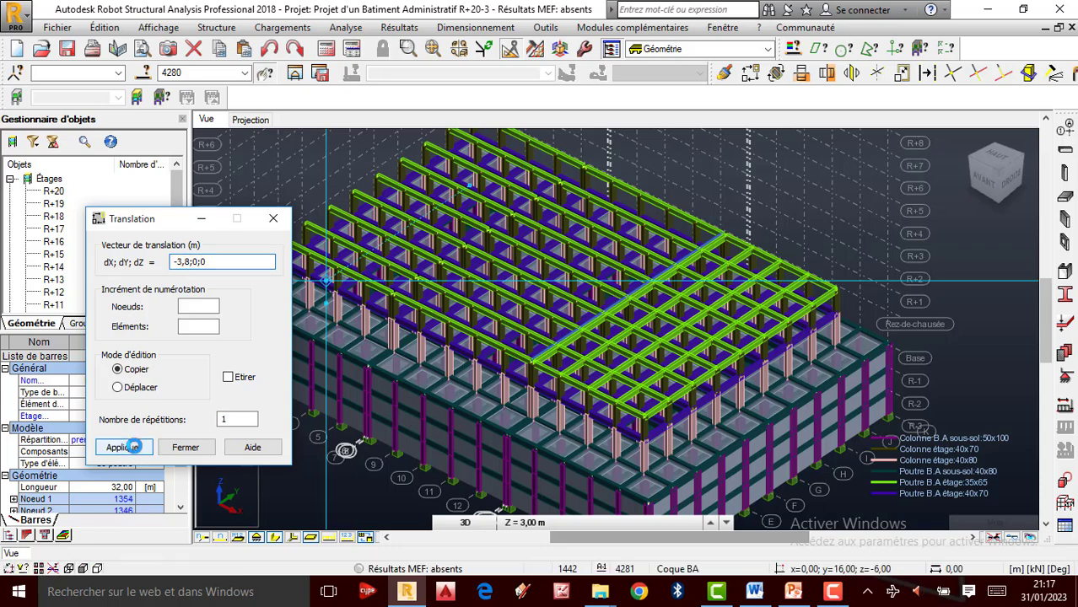
{"action": "left_click", "coordinate": [132, 447]}
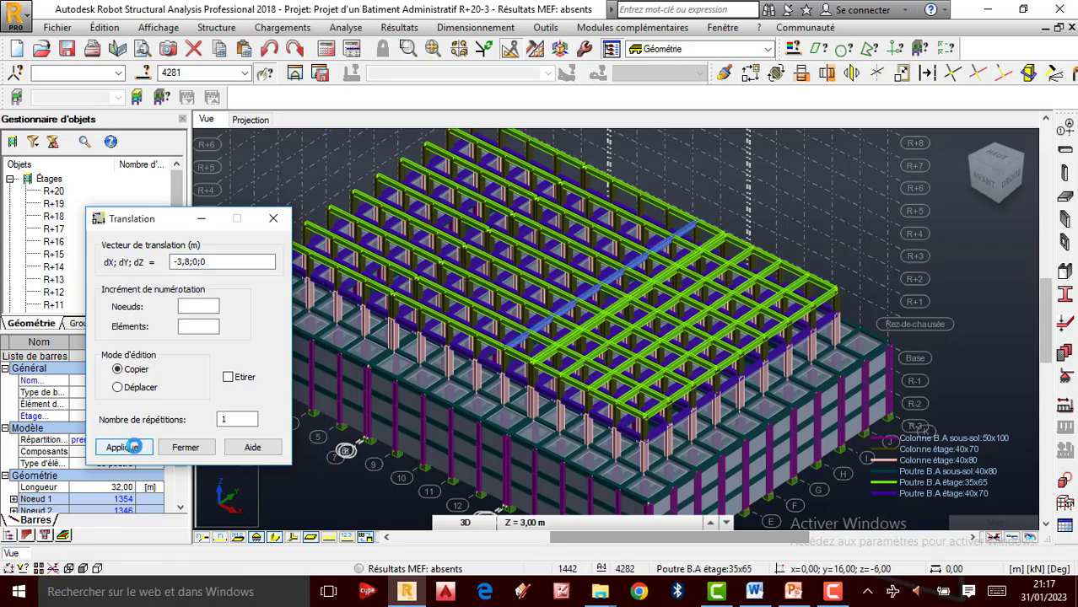
Copy the selected transverse beam beyond the joint by a translation of -4;0;0 with 3 repetitions.
{"action": "left_click", "coordinate": [191, 263]}
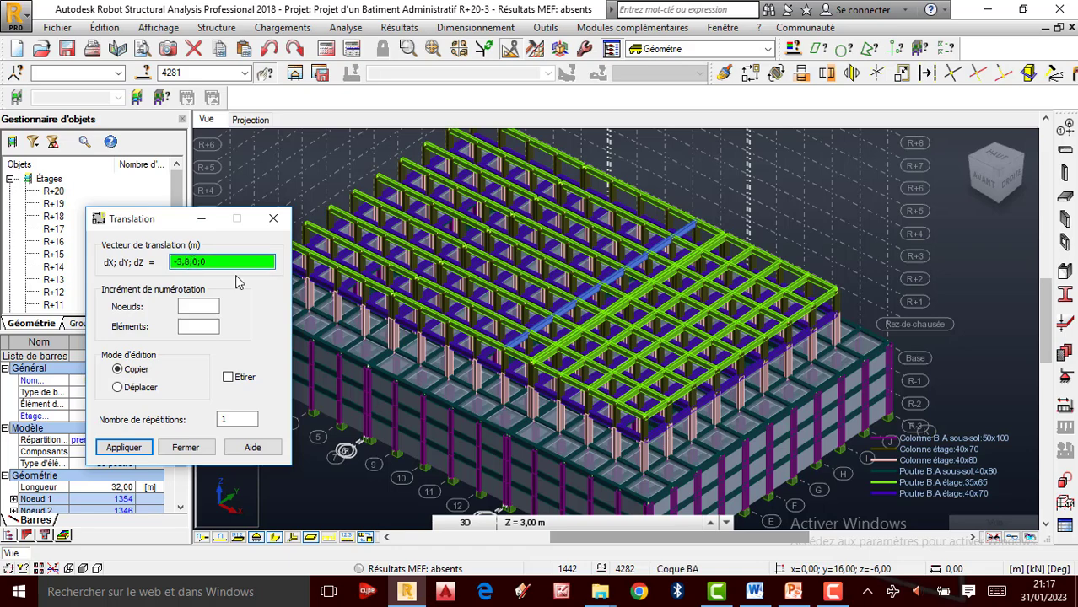
{"action": "type", "text": "4"}
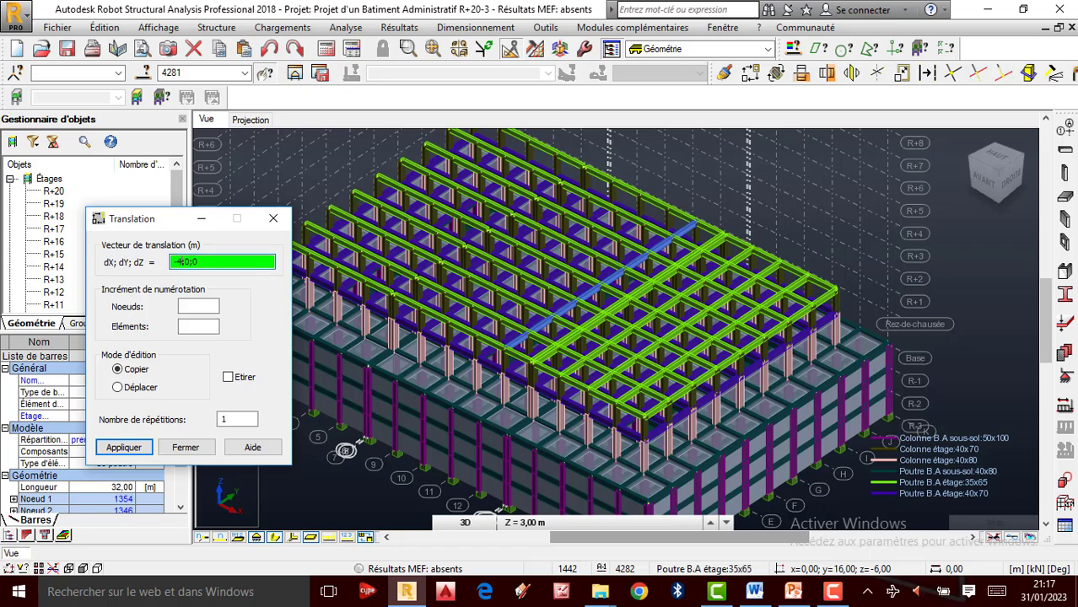
{"action": "left_click", "coordinate": [226, 419]}
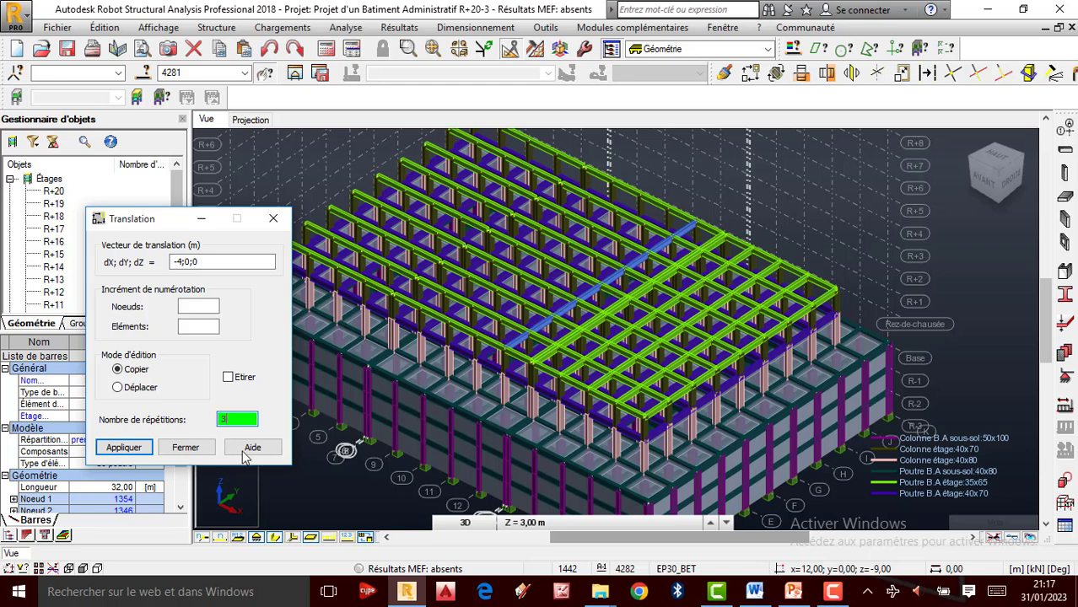
{"action": "left_click", "coordinate": [126, 448]}
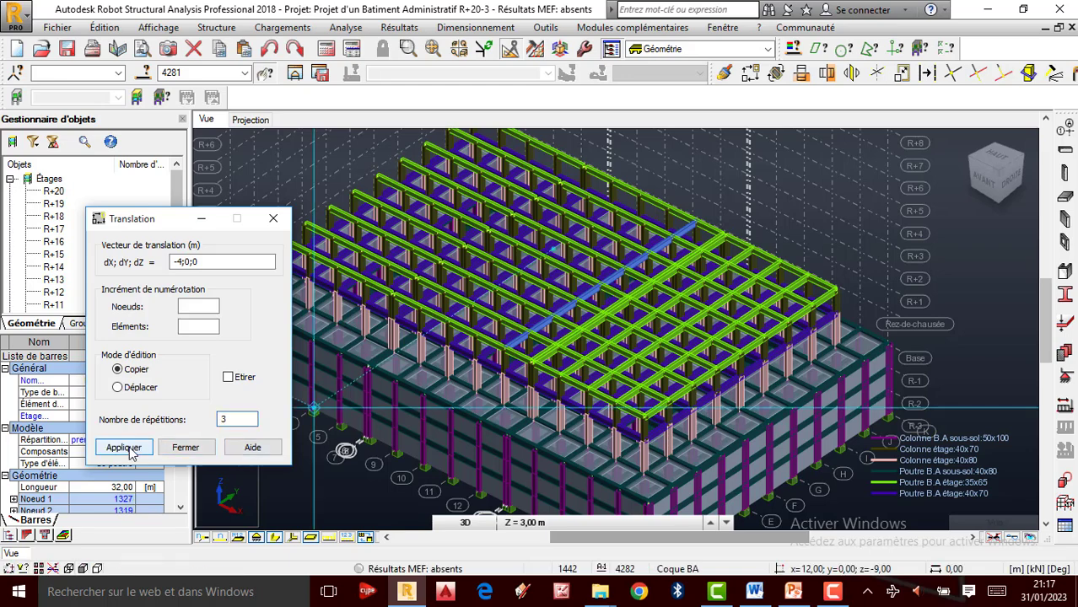
{"action": "left_click", "coordinate": [128, 449]}
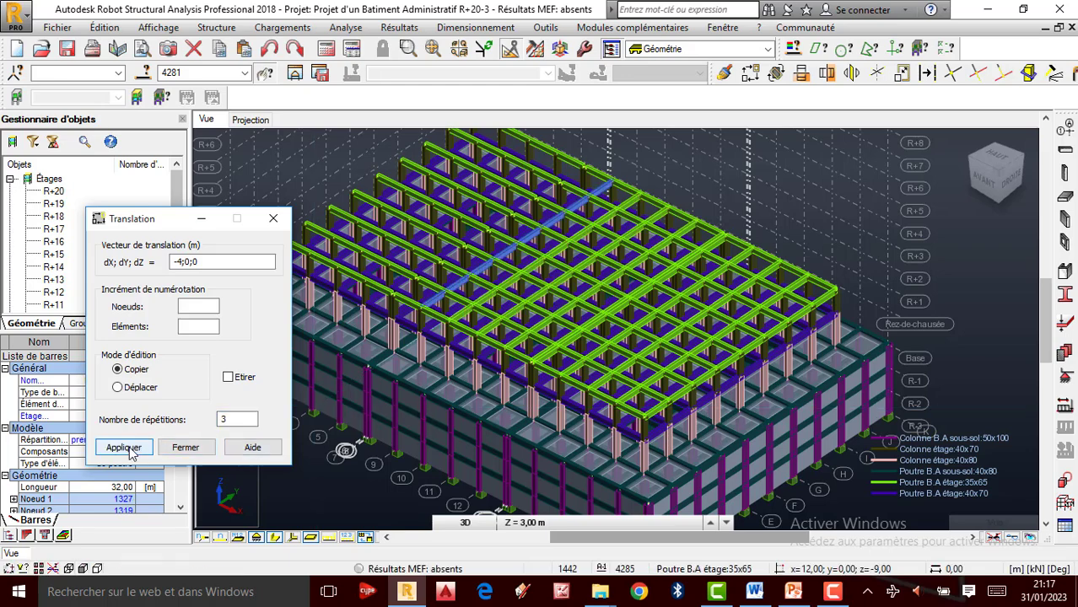
{"action": "left_click", "coordinate": [833, 591]}
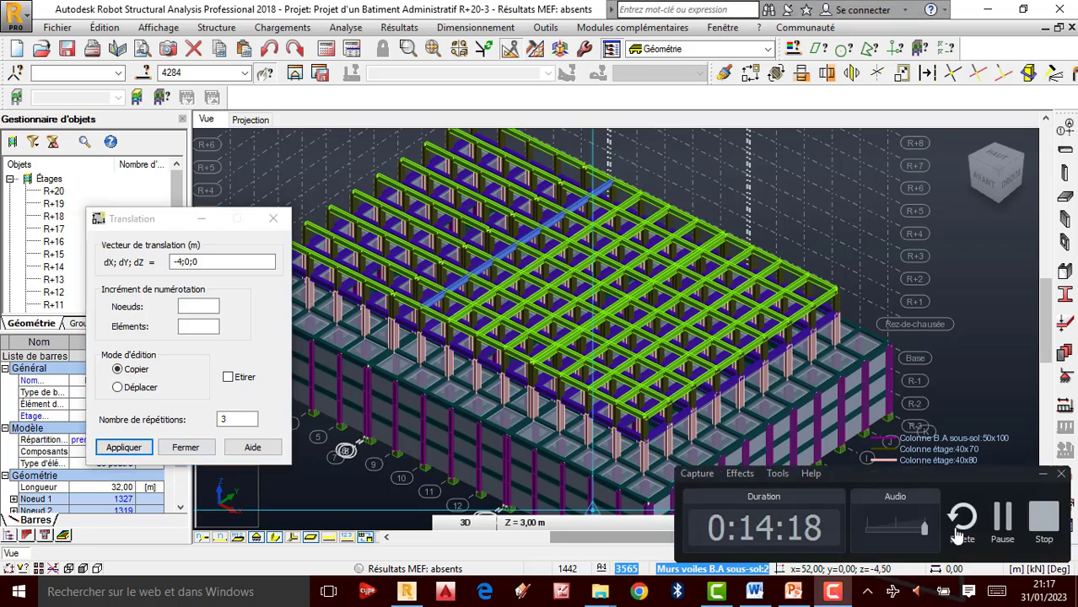
{"action": "left_click", "coordinate": [1001, 532]}
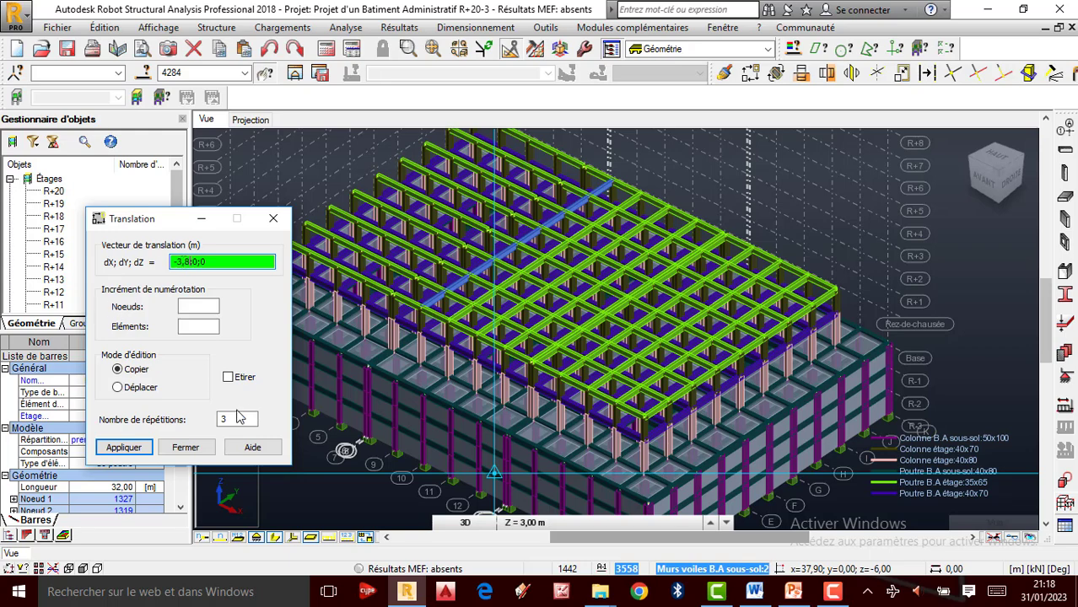
Copy the last of the three new transverse beams by a translation of -3,8;0;0 with 1 repetition.
{"action": "left_click", "coordinate": [240, 420]}
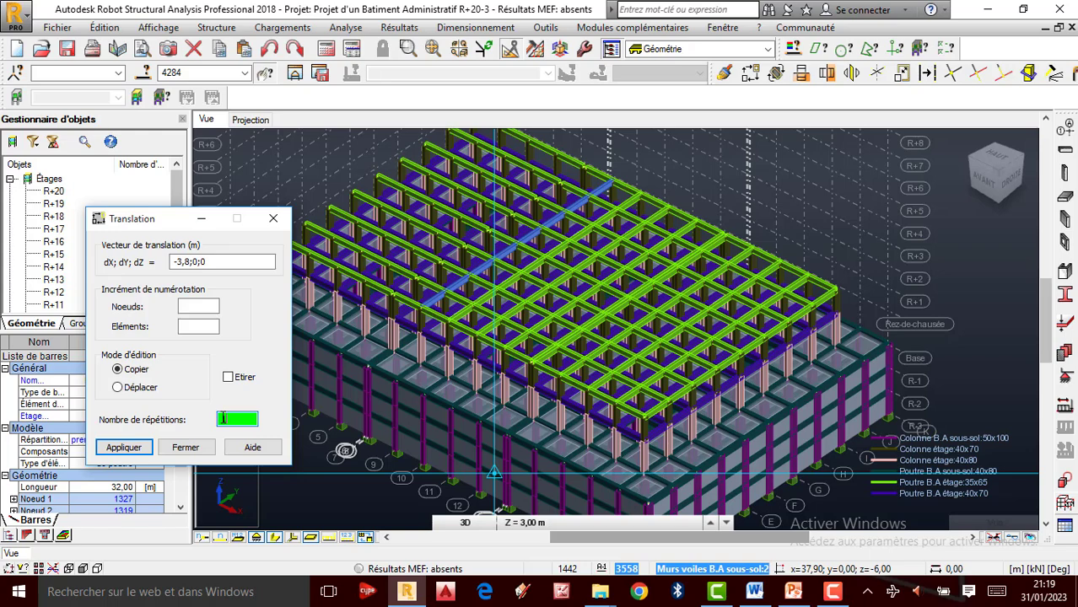
{"action": "left_click", "coordinate": [124, 448]}
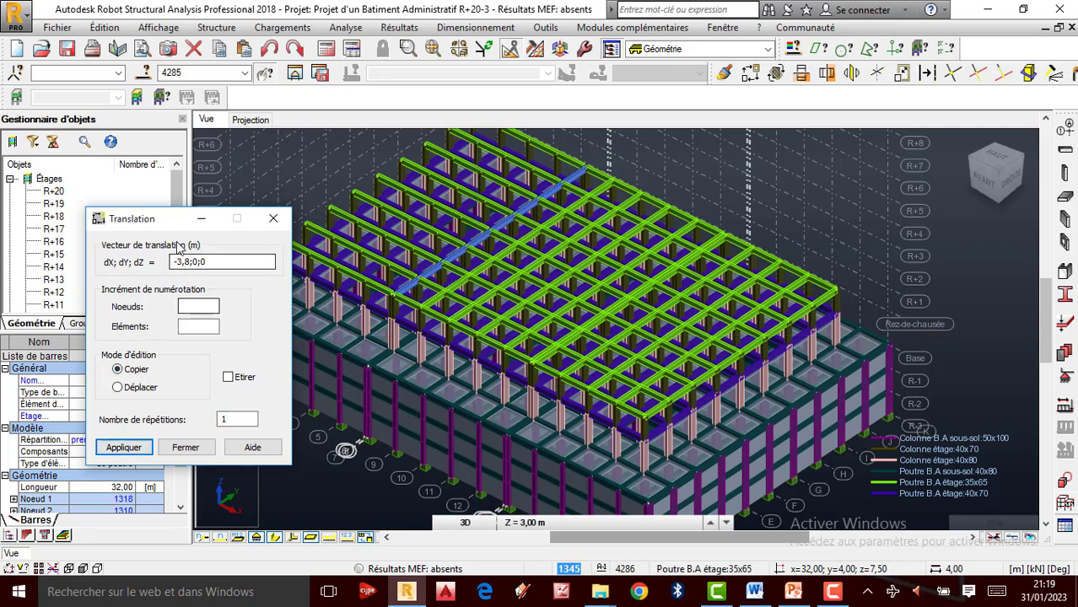
Copy the selected transverse beam at the second joint once by a translation of -0,4;0;0.
{"action": "double_click", "coordinate": [193, 263]}
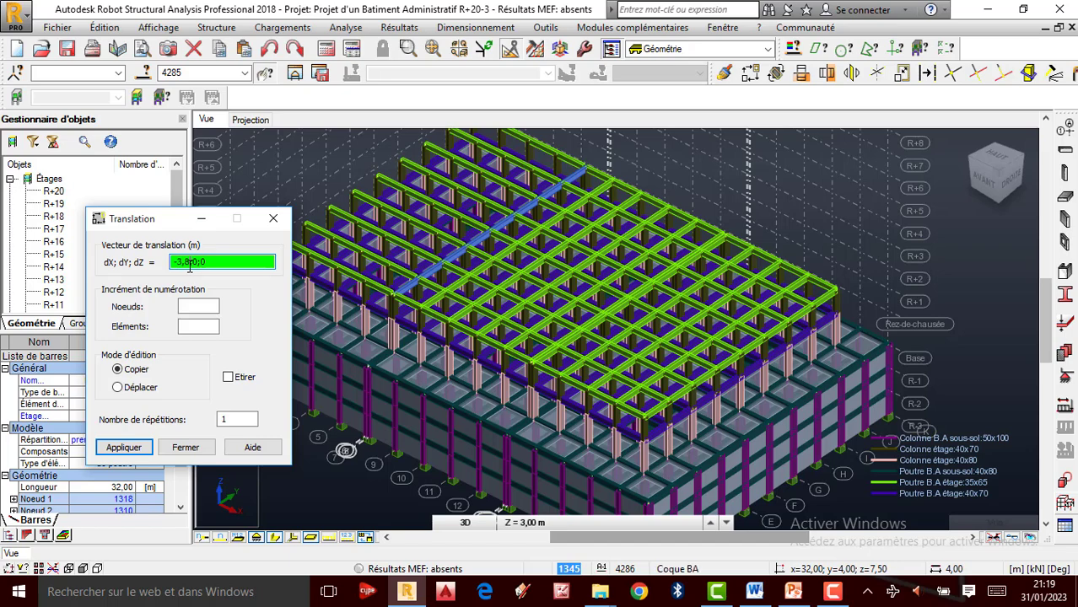
{"action": "type", "text": "0"}
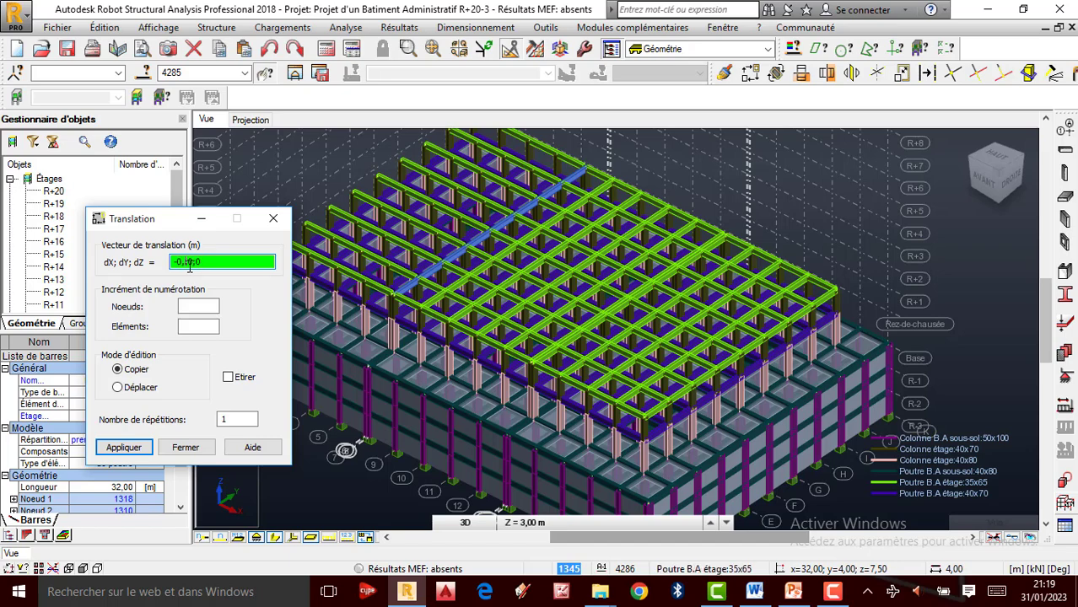
{"action": "left_click", "coordinate": [118, 446]}
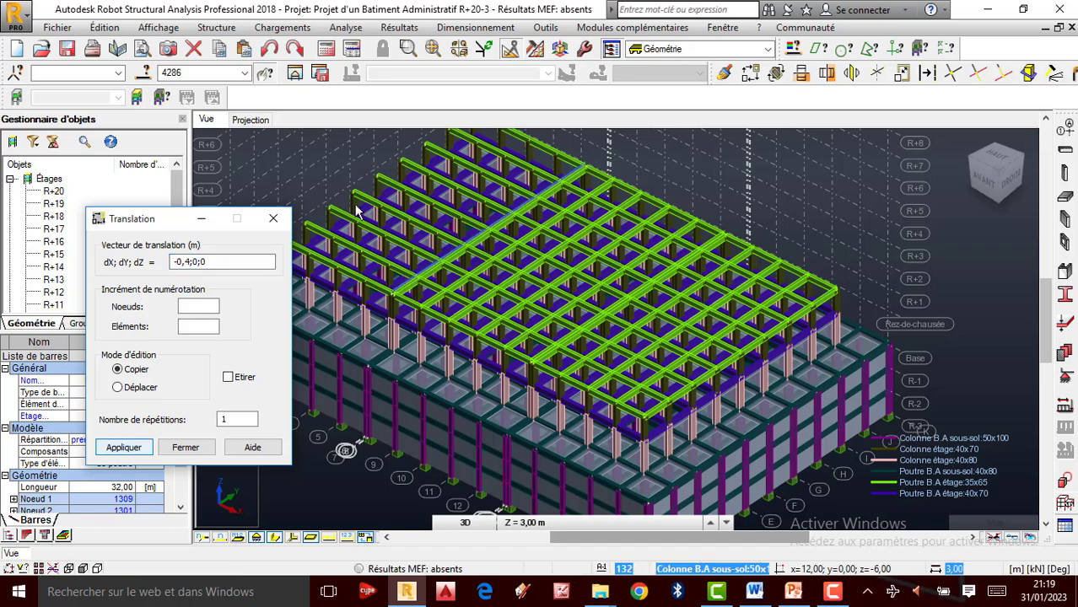
Copy the second beam of this joint's double beam once by a translation of -3,8;0;0.
{"action": "scroll", "coordinate": [371, 263], "scroll_direction": "up", "scroll_amount": 4}
{"action": "scroll", "coordinate": [370, 262], "scroll_direction": "down", "scroll_amount": 3}
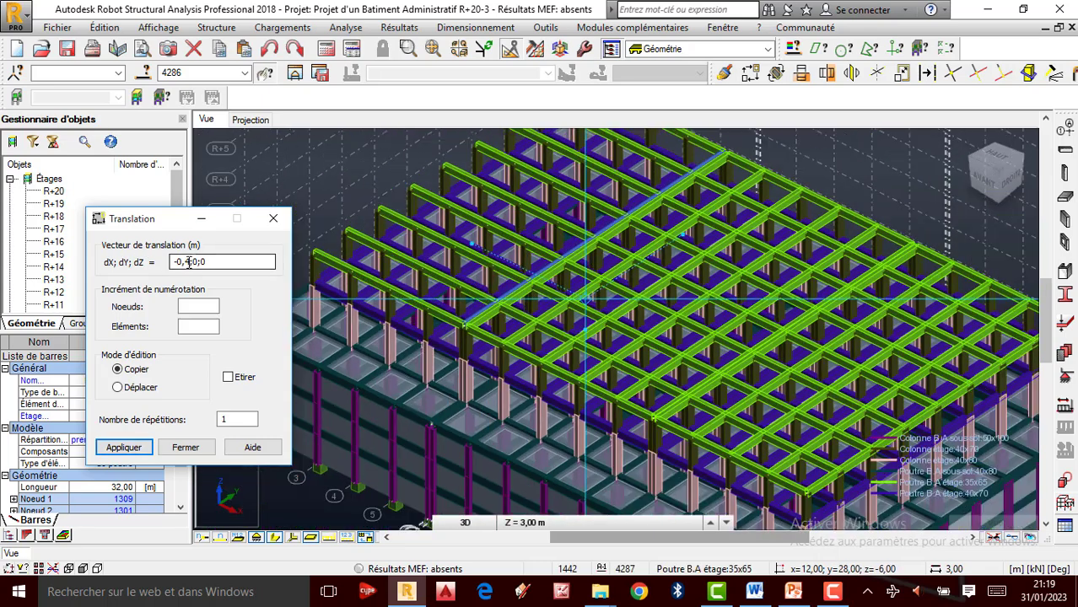
{"action": "double_click", "coordinate": [188, 262]}
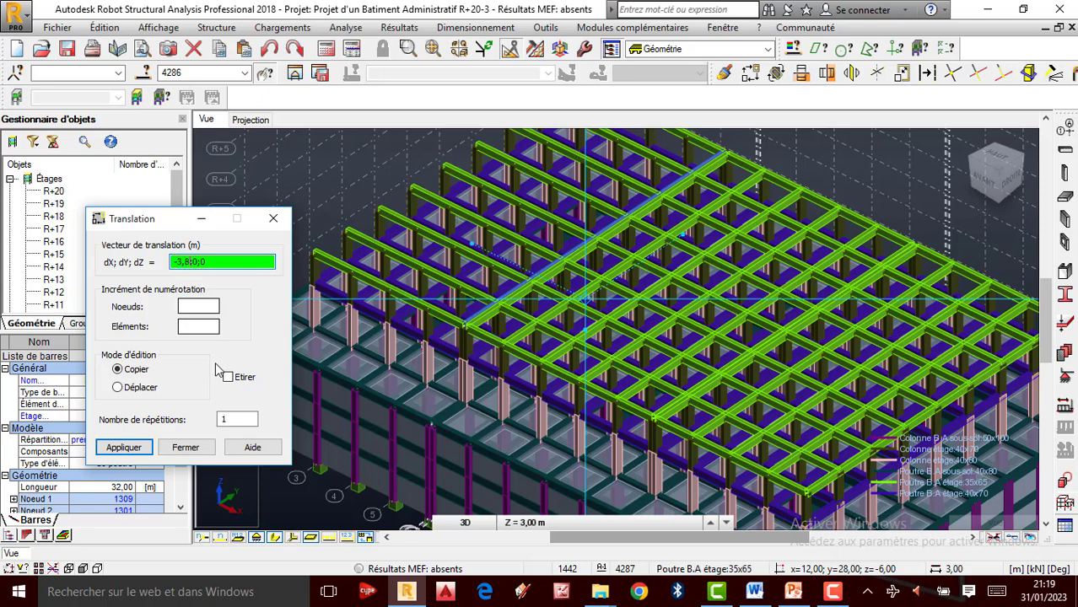
{"action": "left_click", "coordinate": [137, 443]}
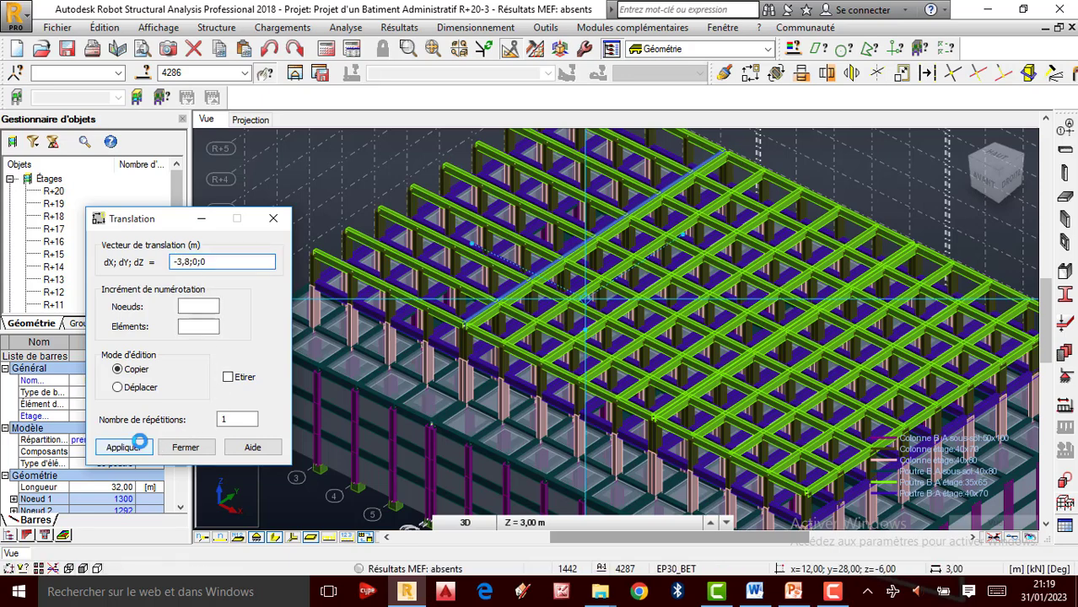
{"action": "left_click", "coordinate": [143, 448]}
Copy the newest transverse beam by a translation of -4;0;0 with 3 repetitions to reach the end axis, and finish the translation.
{"action": "left_click", "coordinate": [190, 262]}
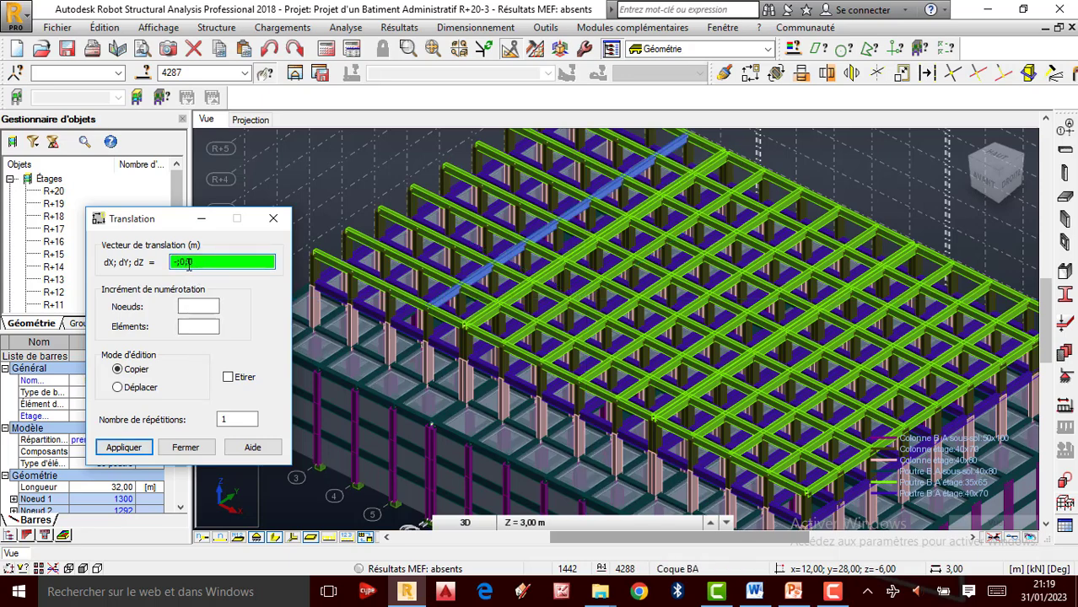
{"action": "left_click", "coordinate": [232, 419]}
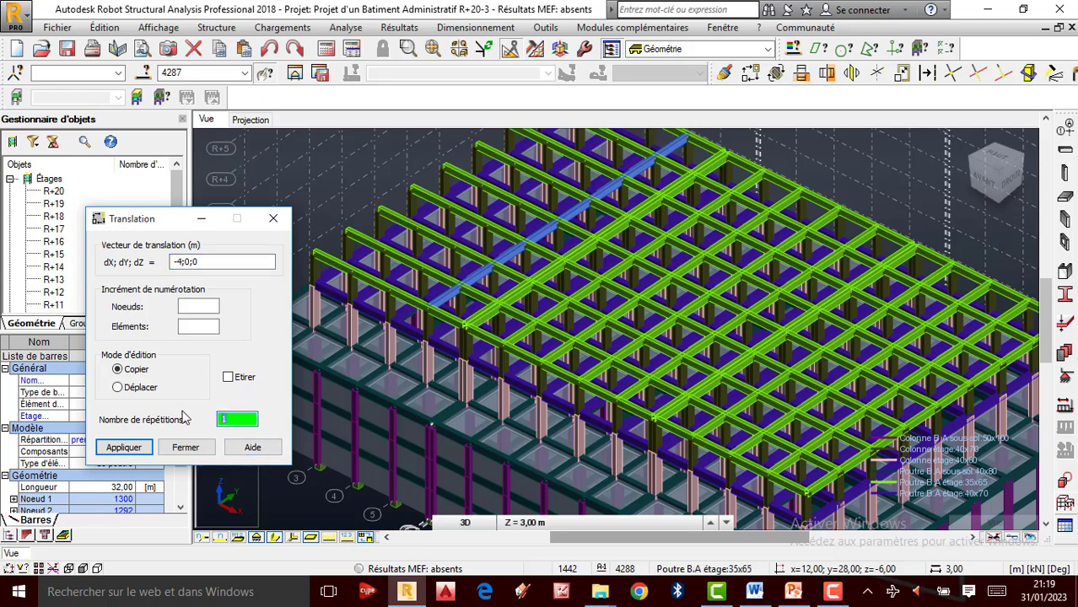
{"action": "type", "text": "3"}
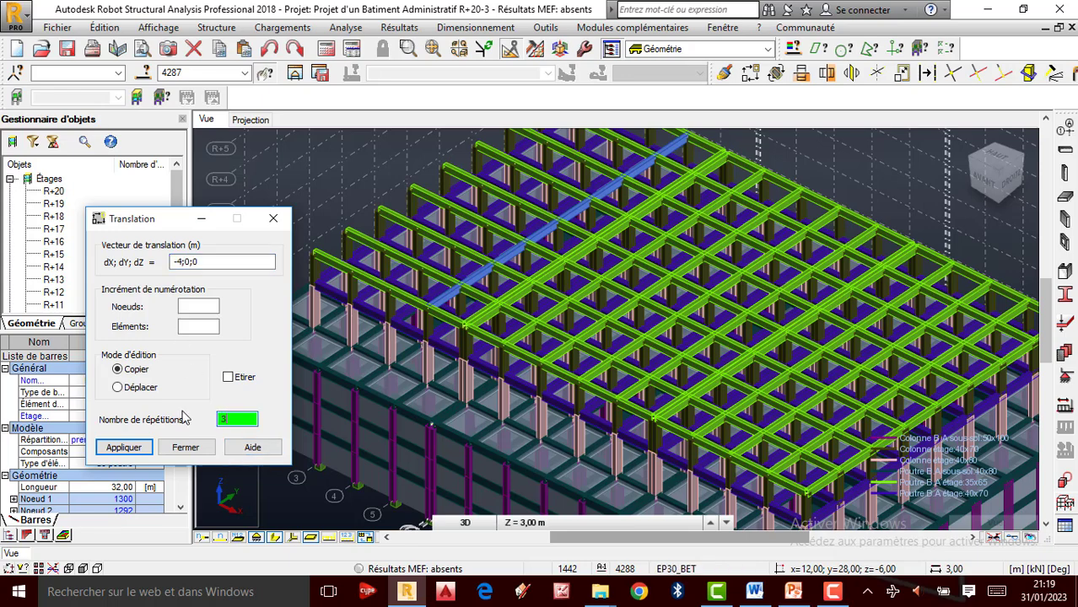
{"action": "left_click", "coordinate": [141, 448]}
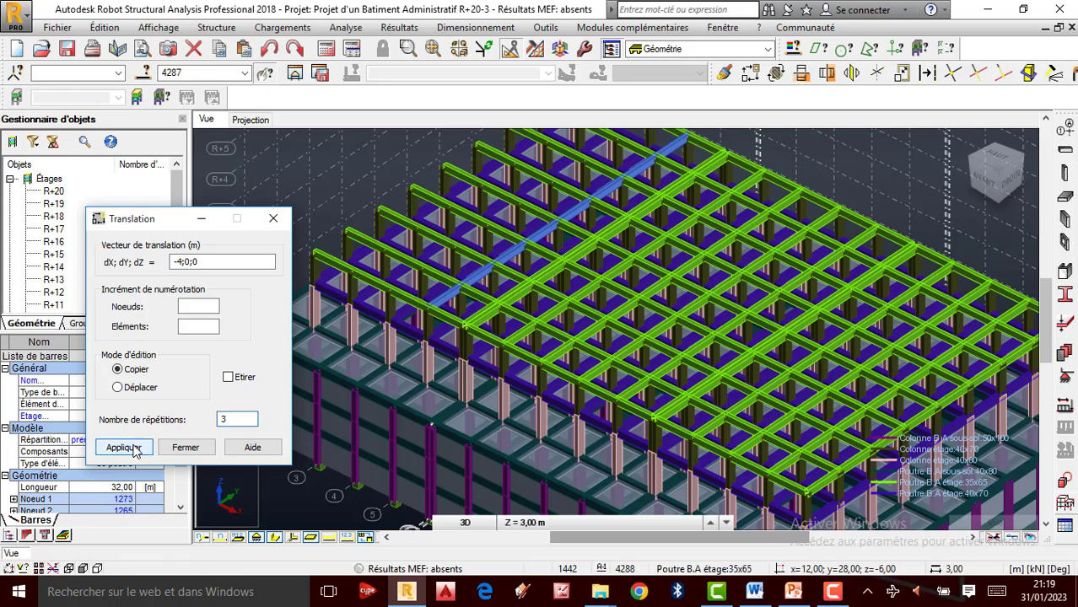
{"action": "left_click", "coordinate": [277, 220]}
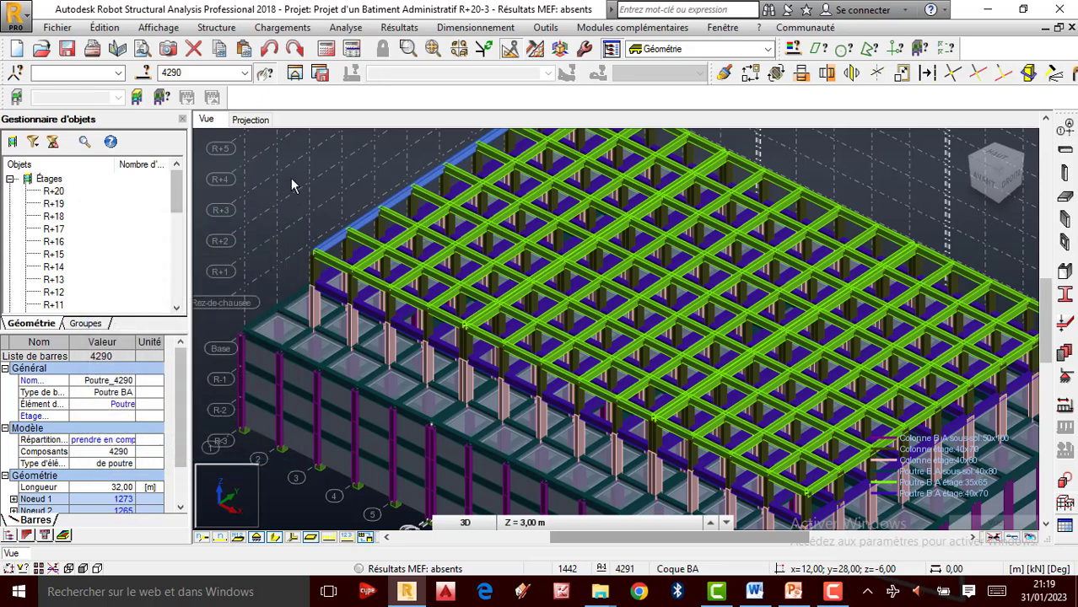
Examine the 35x65 beam grid and the columns beneath it in 3D from several angles and distances.
{"action": "scroll", "coordinate": [300, 223], "scroll_direction": "down", "scroll_amount": 3}
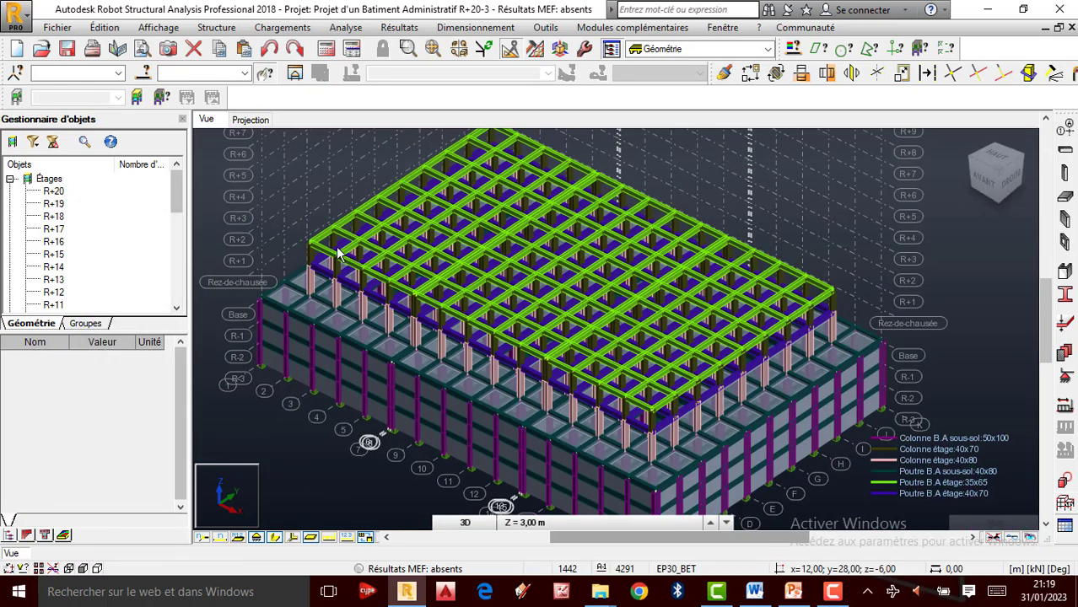
{"action": "scroll", "coordinate": [438, 295], "scroll_direction": "down", "scroll_amount": 2}
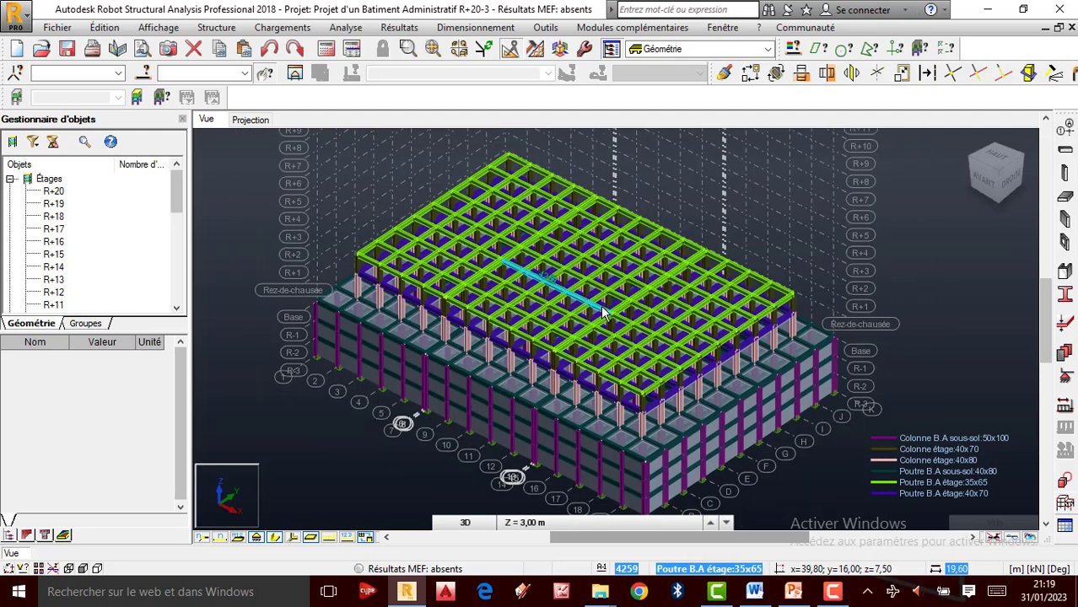
{"action": "scroll", "coordinate": [437, 295], "scroll_direction": "up", "scroll_amount": 1}
{"action": "scroll", "coordinate": [437, 290], "scroll_direction": "down", "scroll_amount": 1}
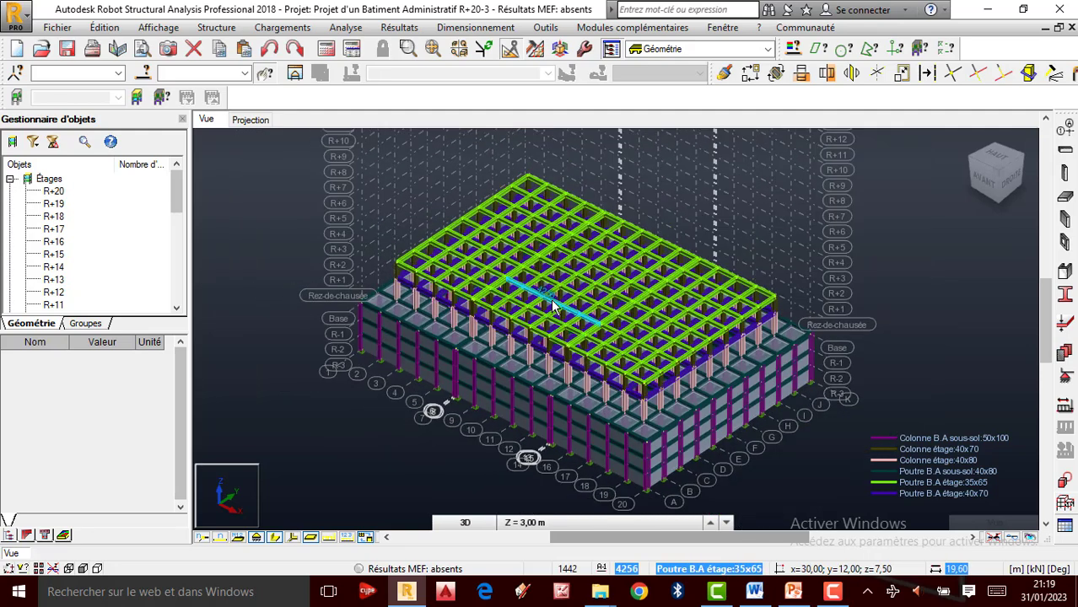
{"action": "scroll", "coordinate": [548, 305], "scroll_direction": "up", "scroll_amount": 1}
{"action": "scroll", "coordinate": [553, 307], "scroll_direction": "down", "scroll_amount": 1}
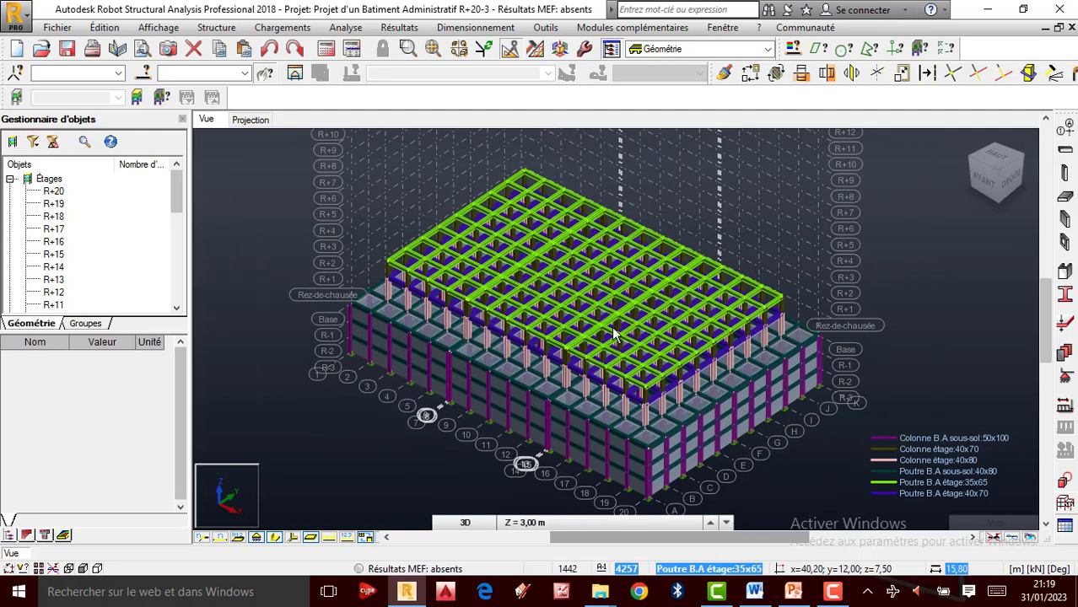
{"action": "scroll", "coordinate": [836, 204], "scroll_direction": "up", "scroll_amount": 1}
{"action": "right_click", "coordinate": [856, 210]}
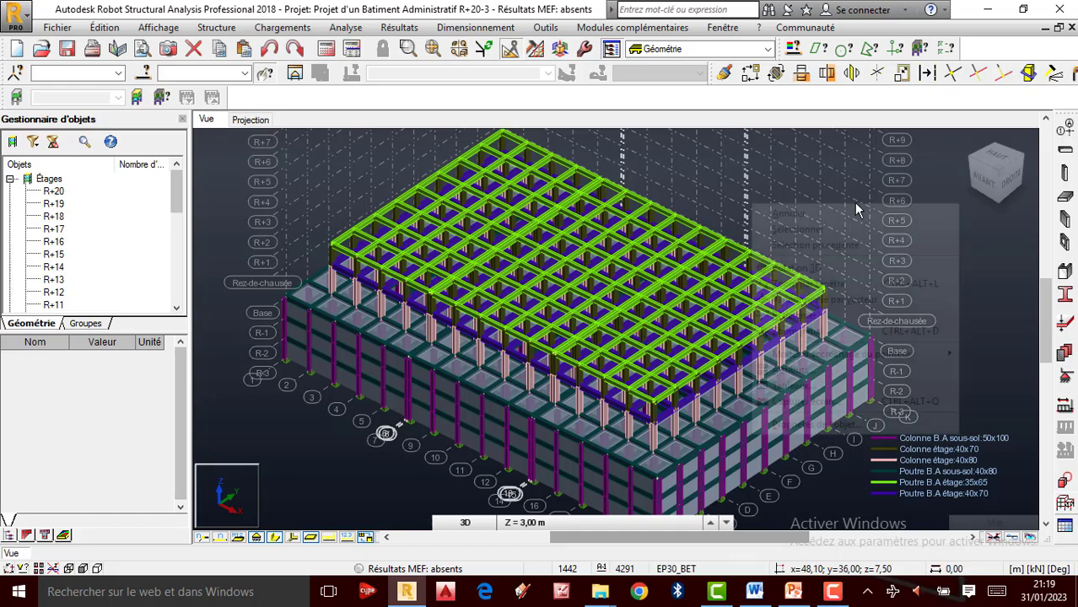
{"action": "left_click", "coordinate": [810, 270]}
{"action": "left_click_drag", "start_coordinate": [730, 313], "coordinate": [640, 413]}
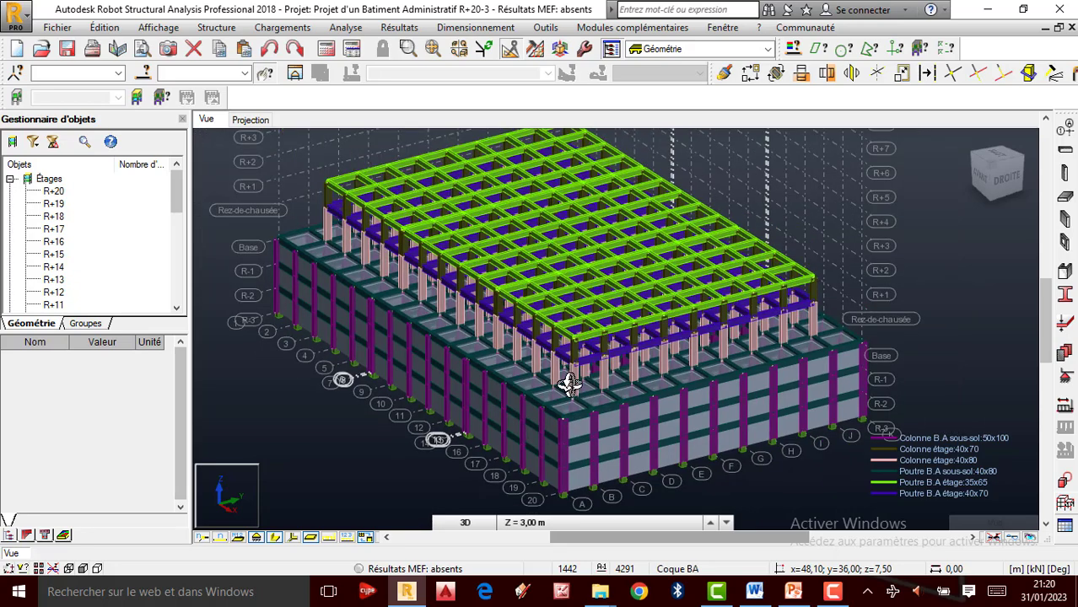
{"action": "scroll", "coordinate": [608, 376], "scroll_direction": "up", "scroll_amount": 4}
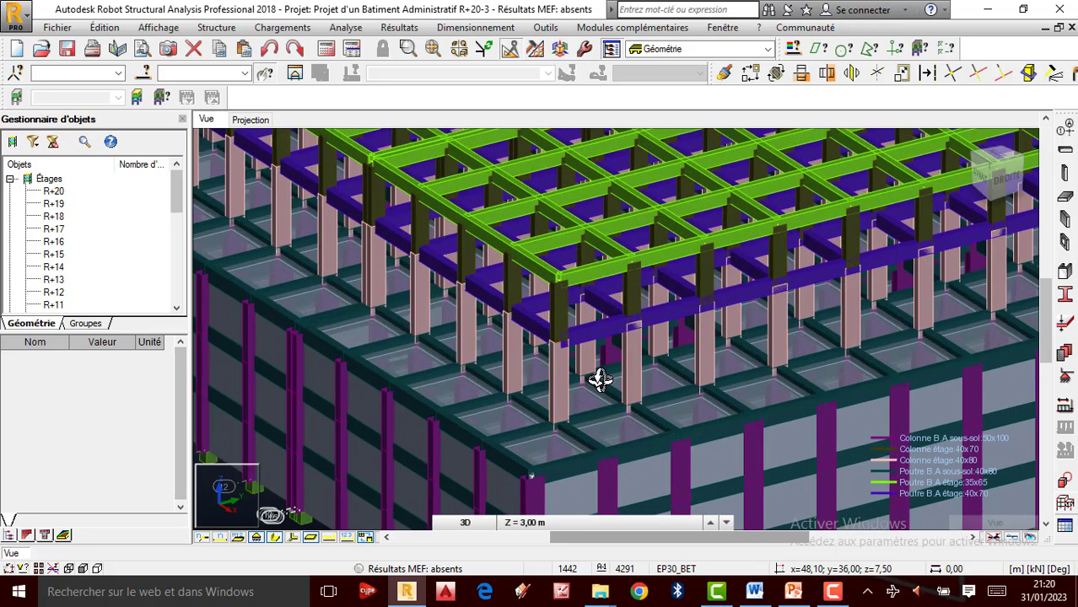
{"action": "scroll", "coordinate": [671, 309], "scroll_direction": "down", "scroll_amount": 6}
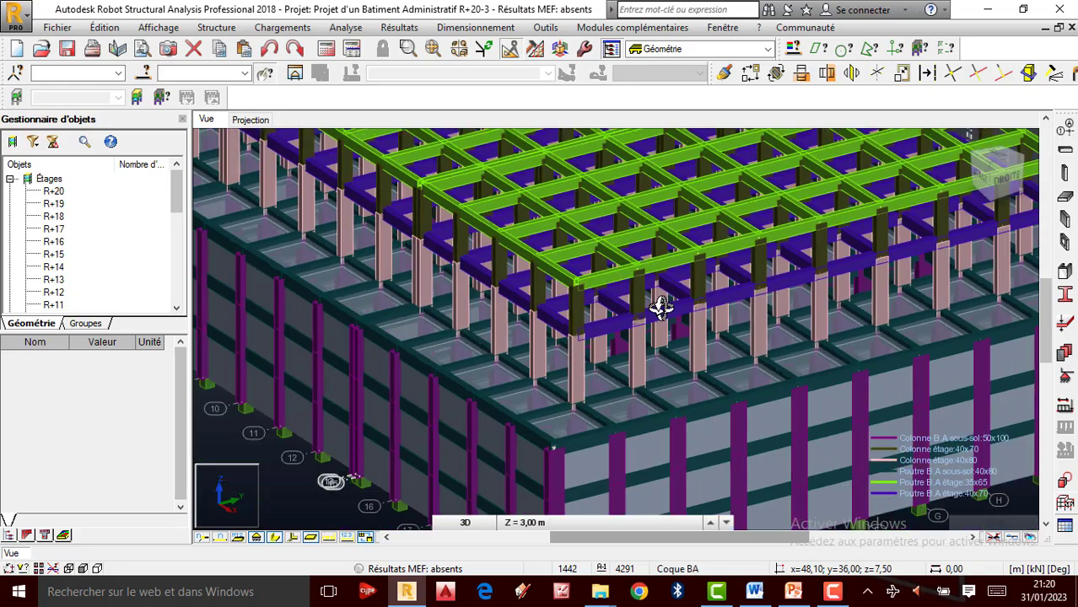
{"action": "scroll", "coordinate": [655, 312], "scroll_direction": "up", "scroll_amount": 2}
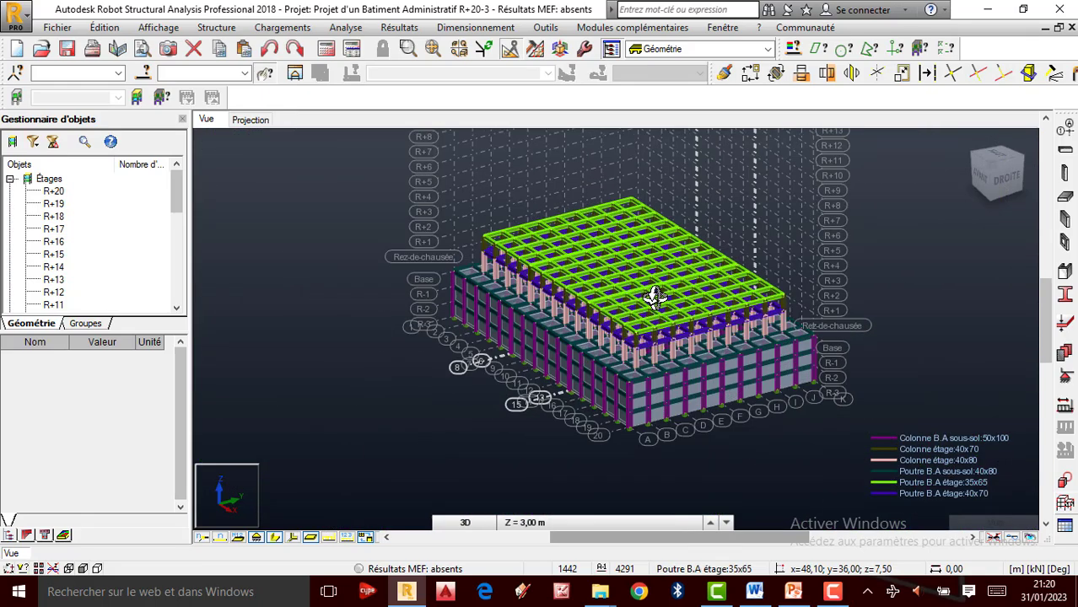
{"action": "scroll", "coordinate": [650, 354], "scroll_direction": "down", "scroll_amount": 1}
{"action": "scroll", "coordinate": [648, 363], "scroll_direction": "up", "scroll_amount": 4}
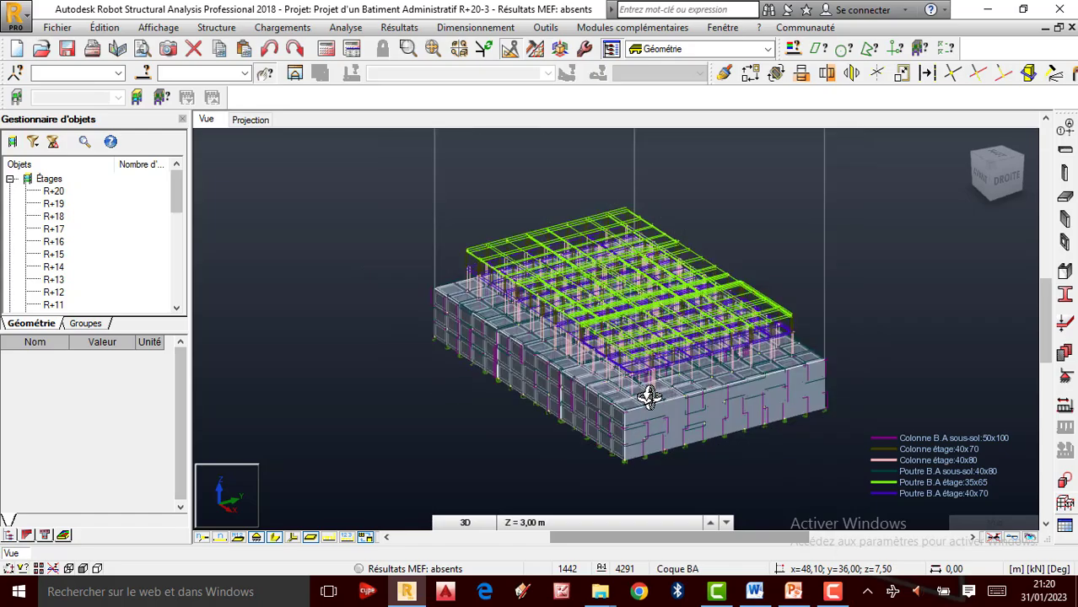
{"action": "scroll", "coordinate": [643, 358], "scroll_direction": "down", "scroll_amount": 4}
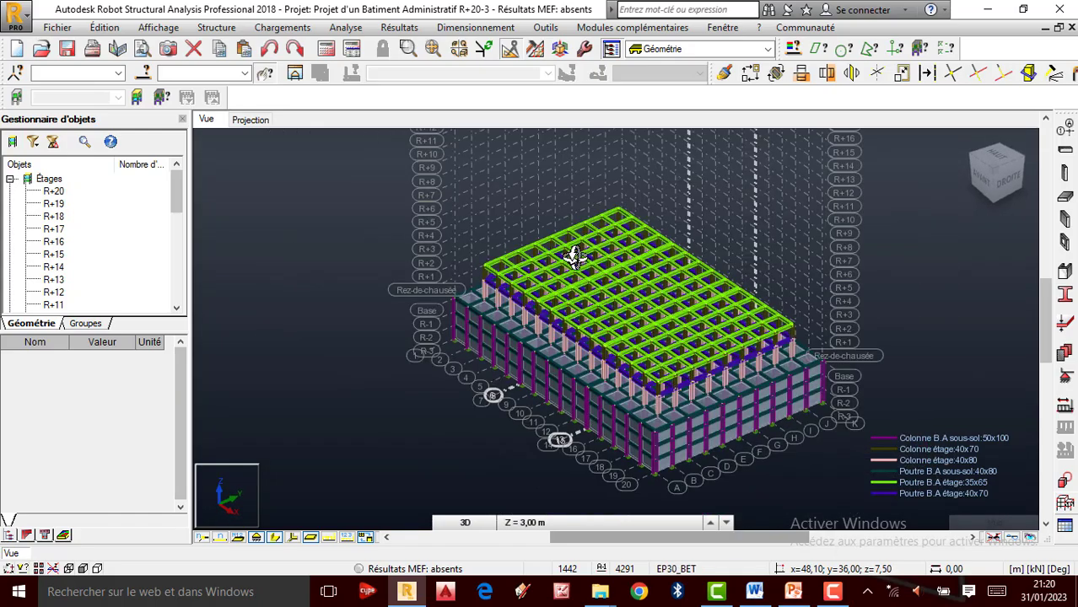
{"action": "scroll", "coordinate": [540, 279], "scroll_direction": "up", "scroll_amount": 1}
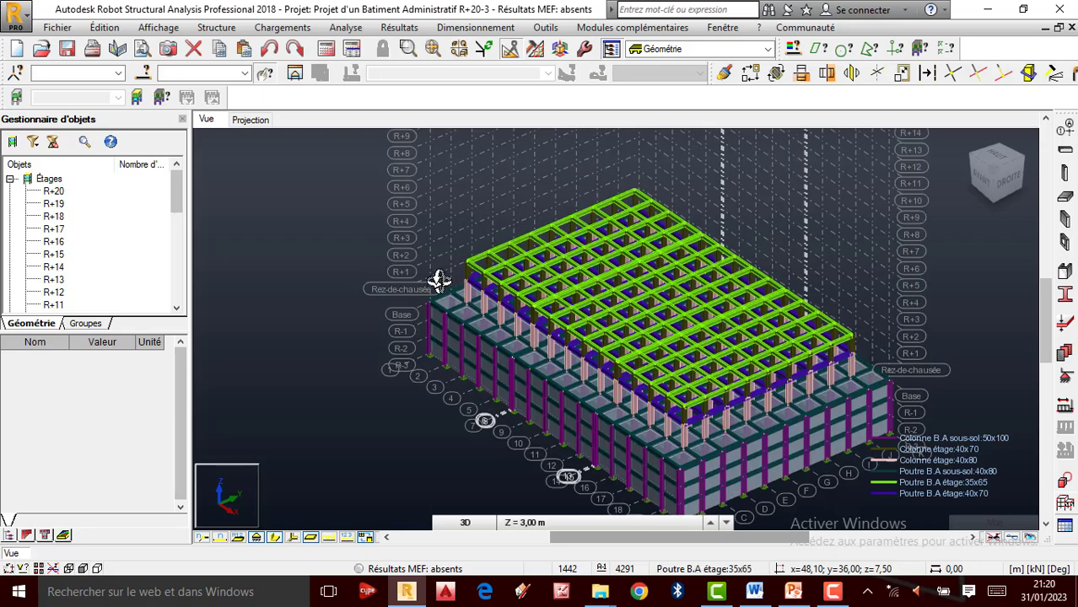
{"action": "scroll", "coordinate": [463, 306], "scroll_direction": "down", "scroll_amount": 1}
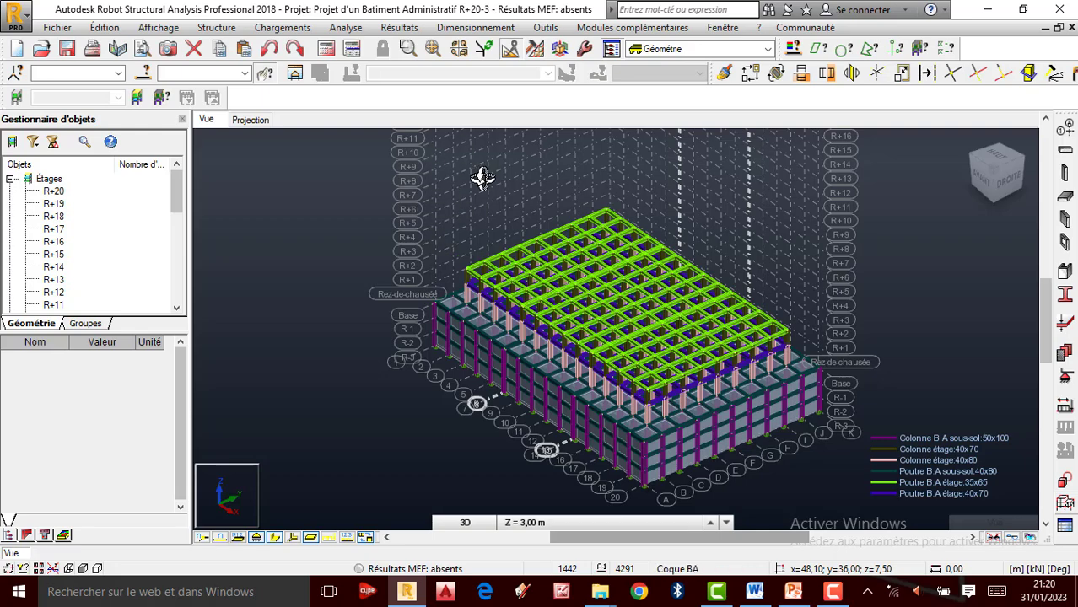
{"action": "scroll", "coordinate": [483, 178], "scroll_direction": "up", "scroll_amount": 1}
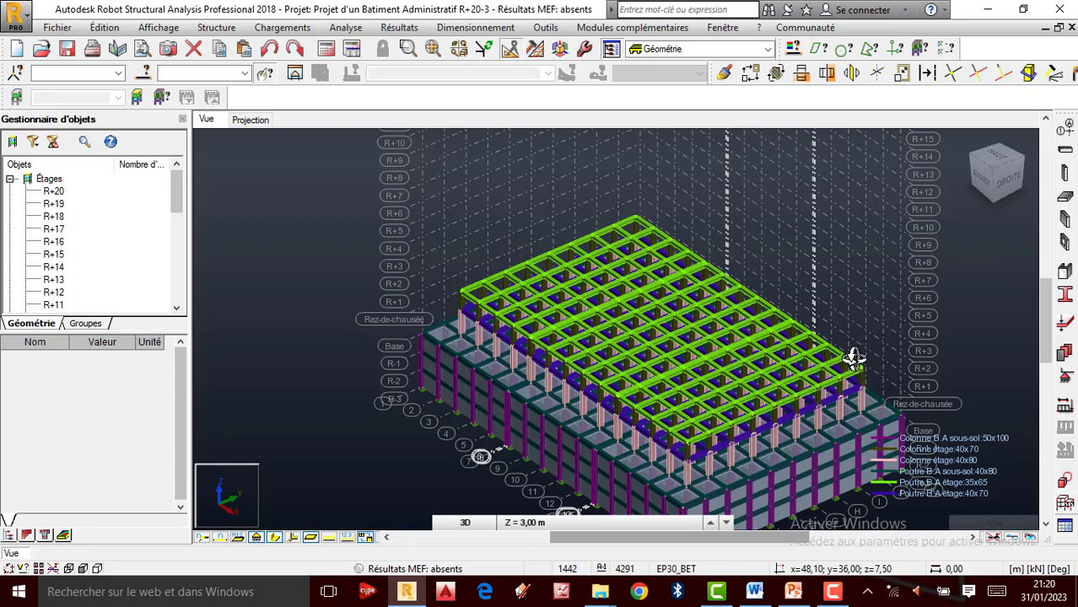
{"action": "scroll", "coordinate": [814, 378], "scroll_direction": "up", "scroll_amount": 1}
{"action": "scroll", "coordinate": [706, 234], "scroll_direction": "down", "scroll_amount": 2}
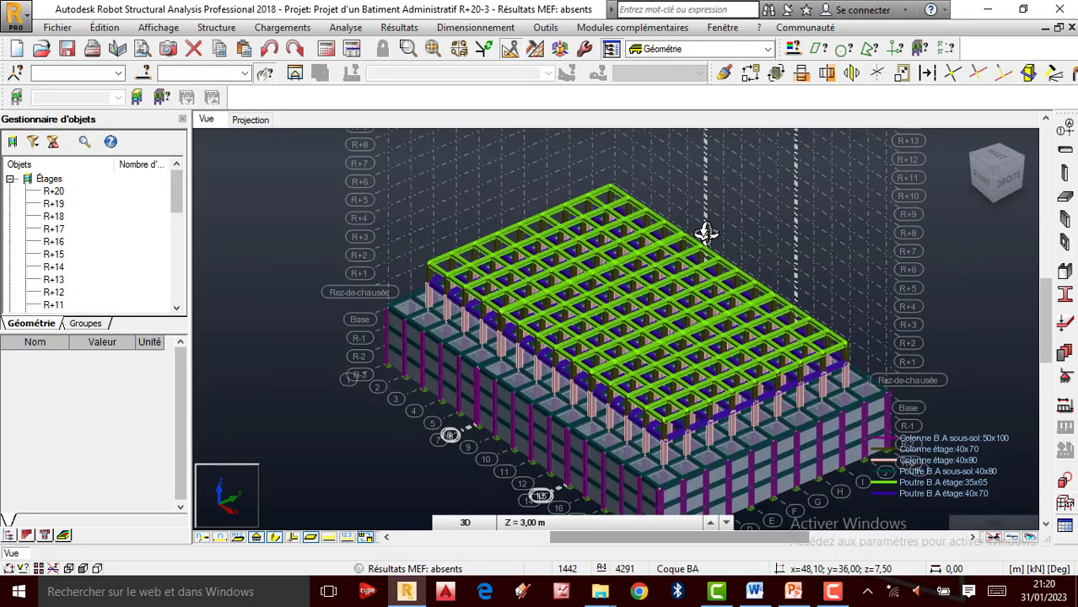
{"action": "scroll", "coordinate": [672, 256], "scroll_direction": "up", "scroll_amount": 2}
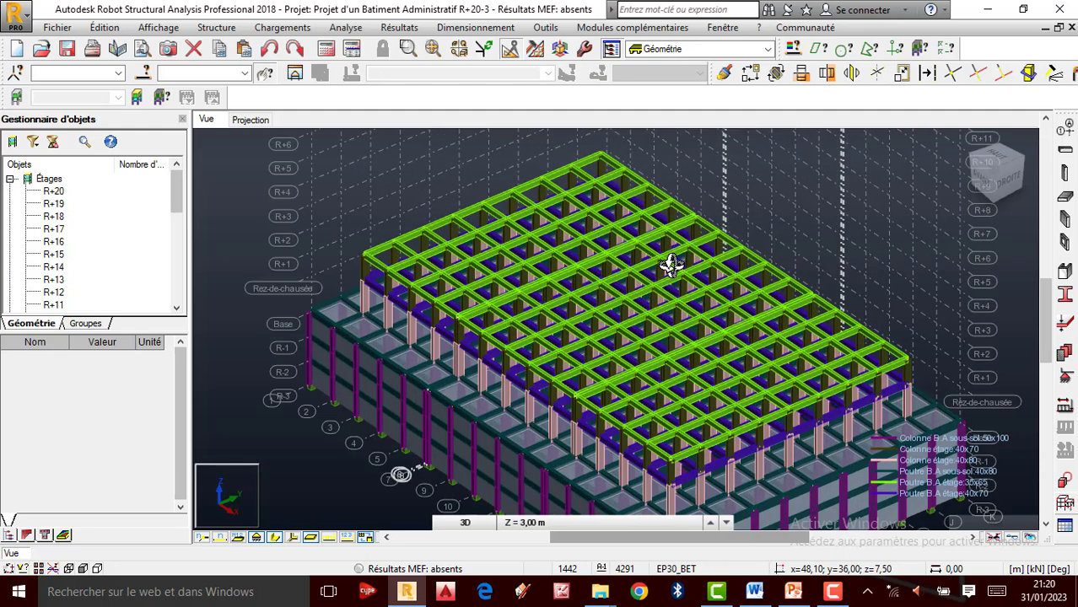
{"action": "scroll", "coordinate": [513, 238], "scroll_direction": "down", "scroll_amount": 1}
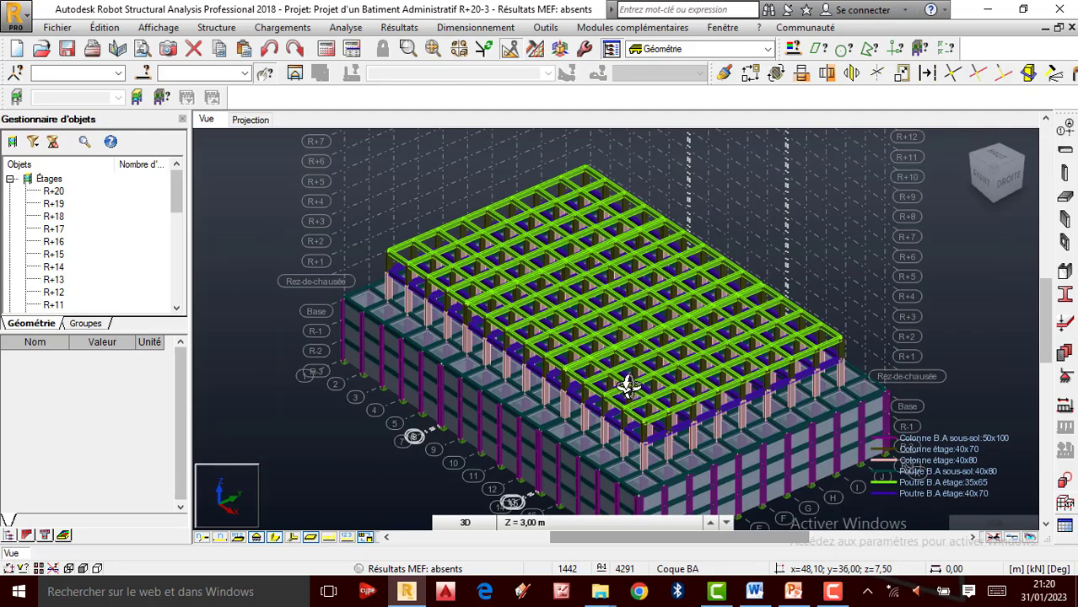
{"action": "scroll", "coordinate": [655, 282], "scroll_direction": "down", "scroll_amount": 2}
{"action": "scroll", "coordinate": [678, 322], "scroll_direction": "up", "scroll_amount": 1}
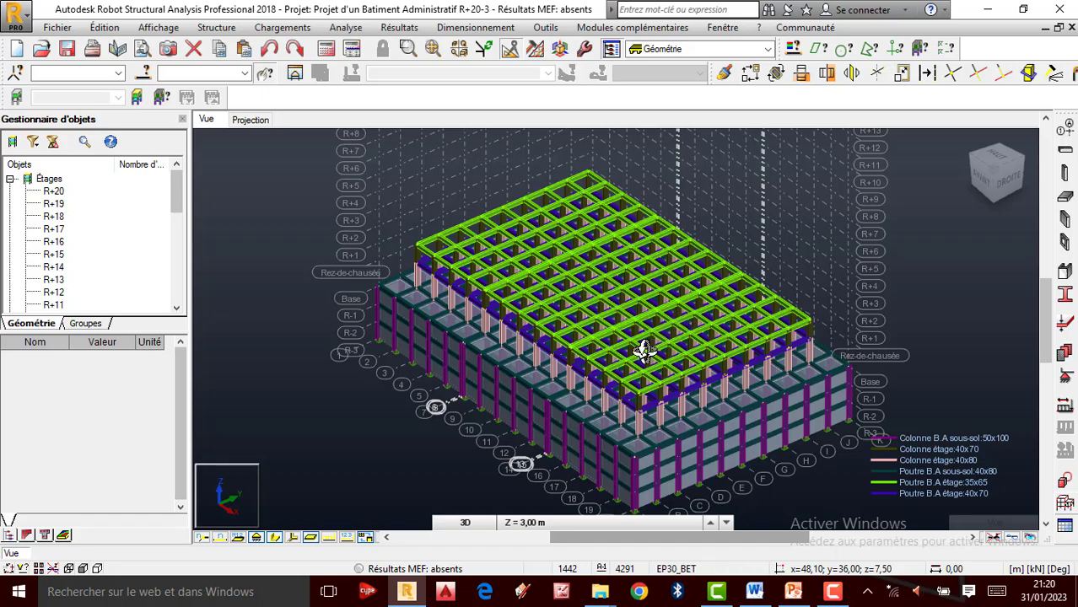
{"action": "left_click_drag", "start_coordinate": [643, 354], "coordinate": [775, 308]}
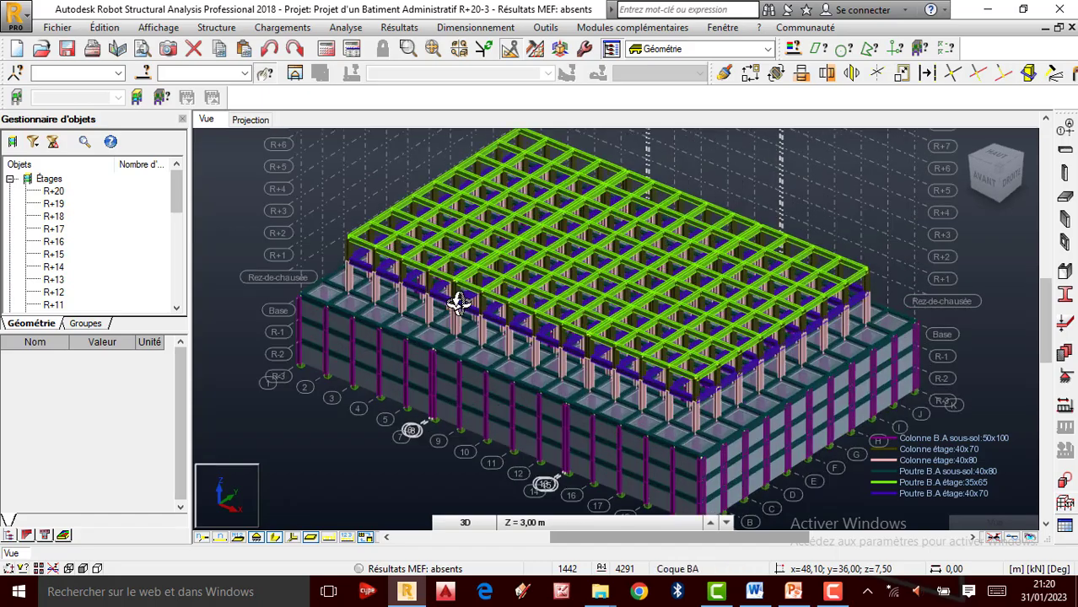
{"action": "left_click_drag", "start_coordinate": [568, 265], "coordinate": [573, 329]}
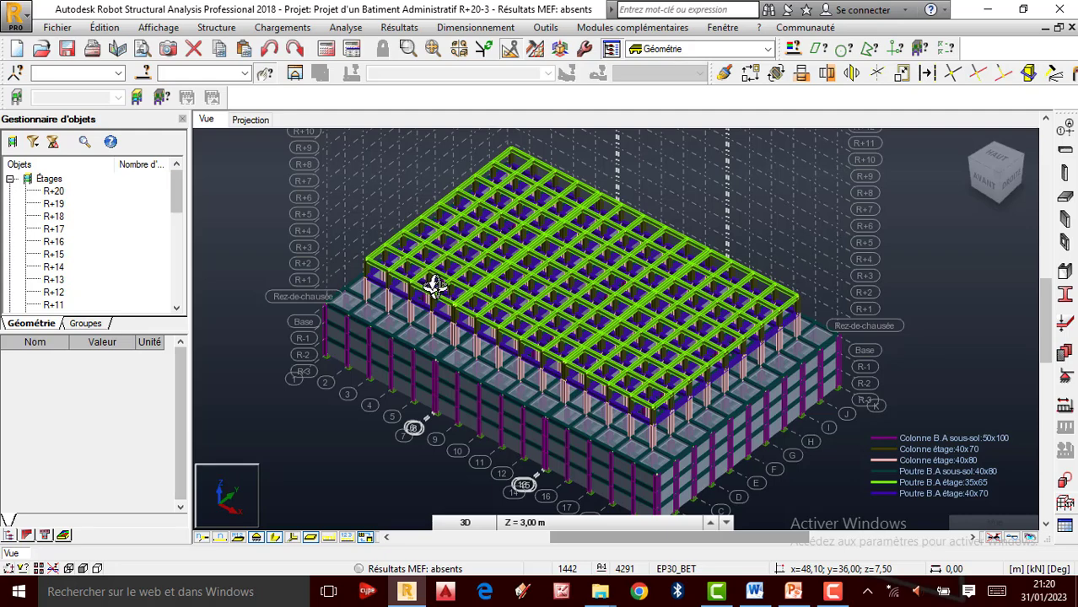
{"action": "left_click_drag", "start_coordinate": [433, 285], "coordinate": [414, 272]}
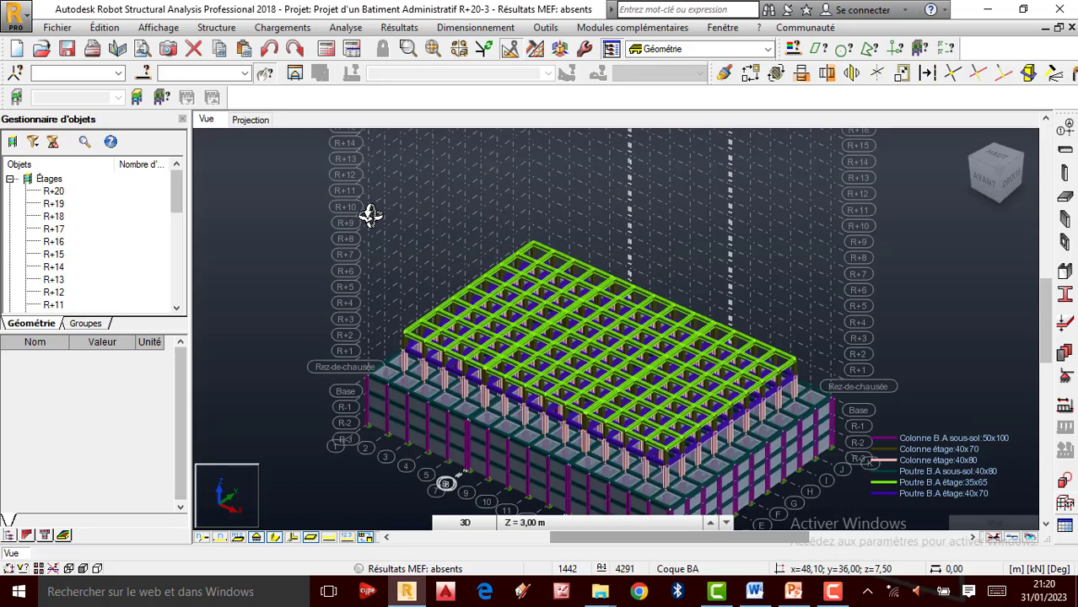
{"action": "right_click", "coordinate": [911, 233]}
{"action": "left_click", "coordinate": [836, 242]}
Filter the 3D model so that only the beams and columns of storey R+1 are displayed.
{"action": "scroll", "coordinate": [621, 439], "scroll_direction": "up", "scroll_amount": 1}
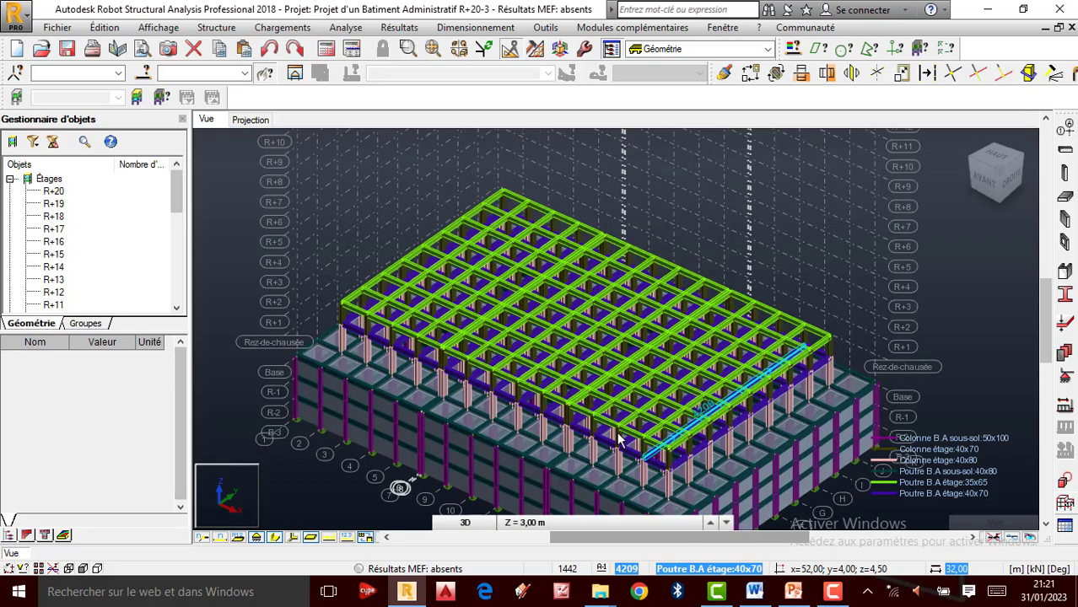
{"action": "scroll", "coordinate": [620, 439], "scroll_direction": "down", "scroll_amount": 1}
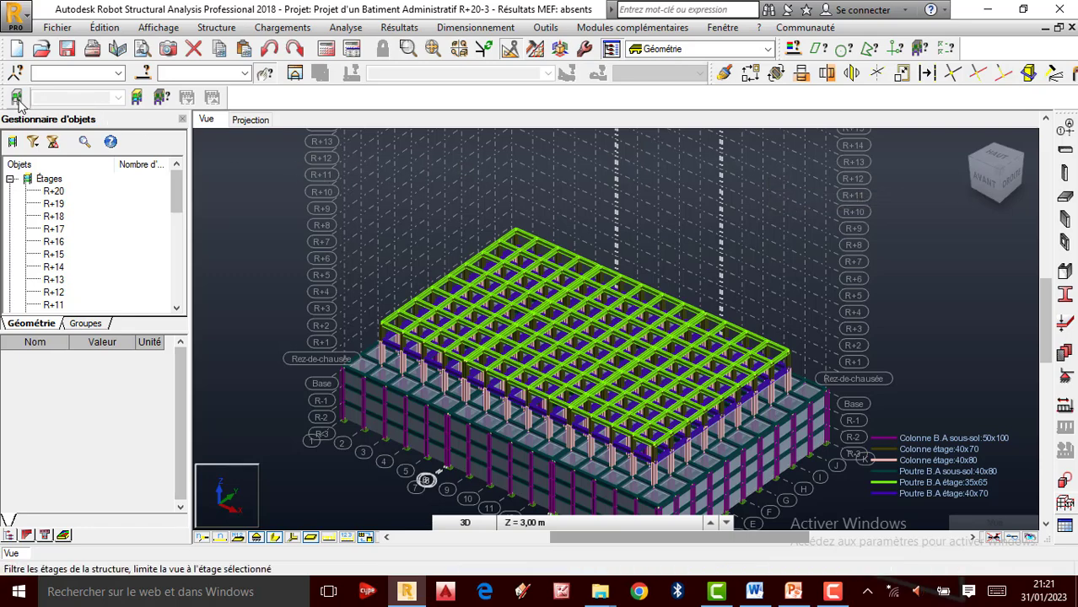
{"action": "scroll", "coordinate": [115, 223], "scroll_direction": "down", "scroll_amount": 2}
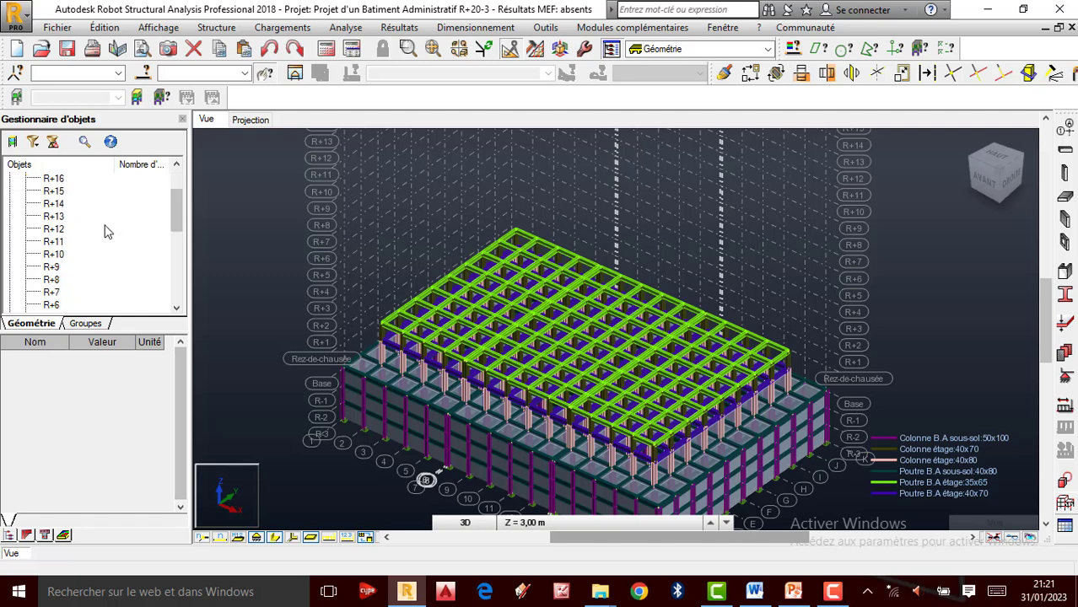
{"action": "scroll", "coordinate": [71, 267], "scroll_direction": "down", "scroll_amount": 2}
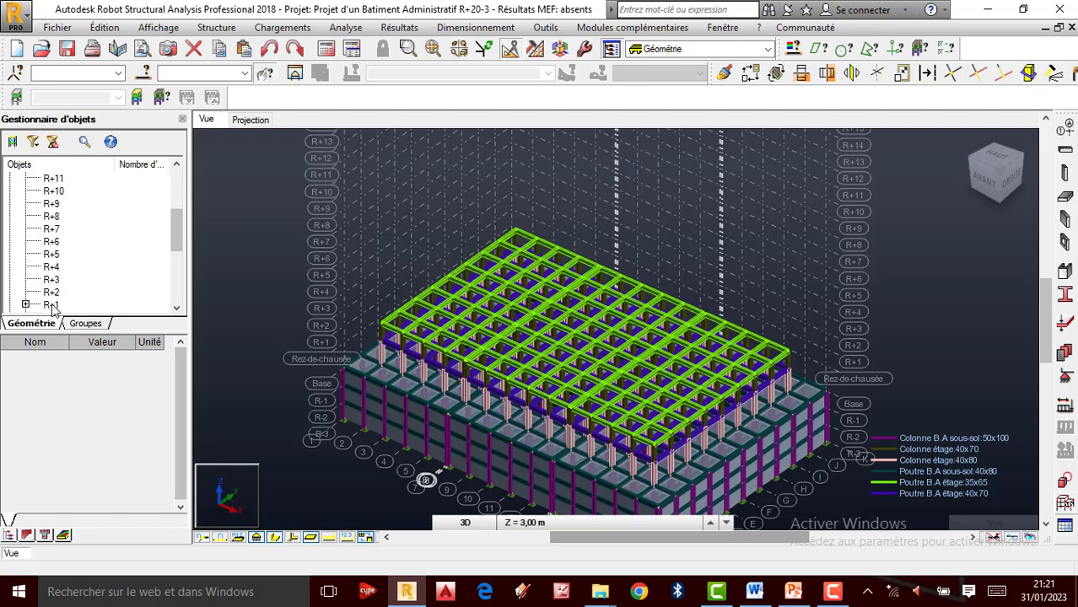
{"action": "left_click", "coordinate": [52, 305]}
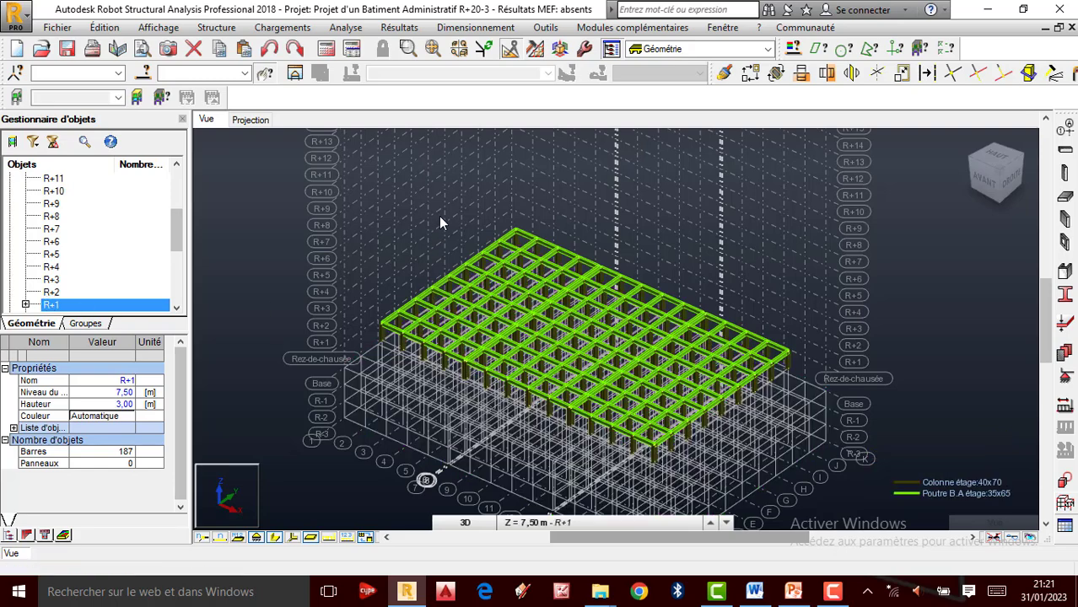
{"action": "double_click", "coordinate": [52, 307]}
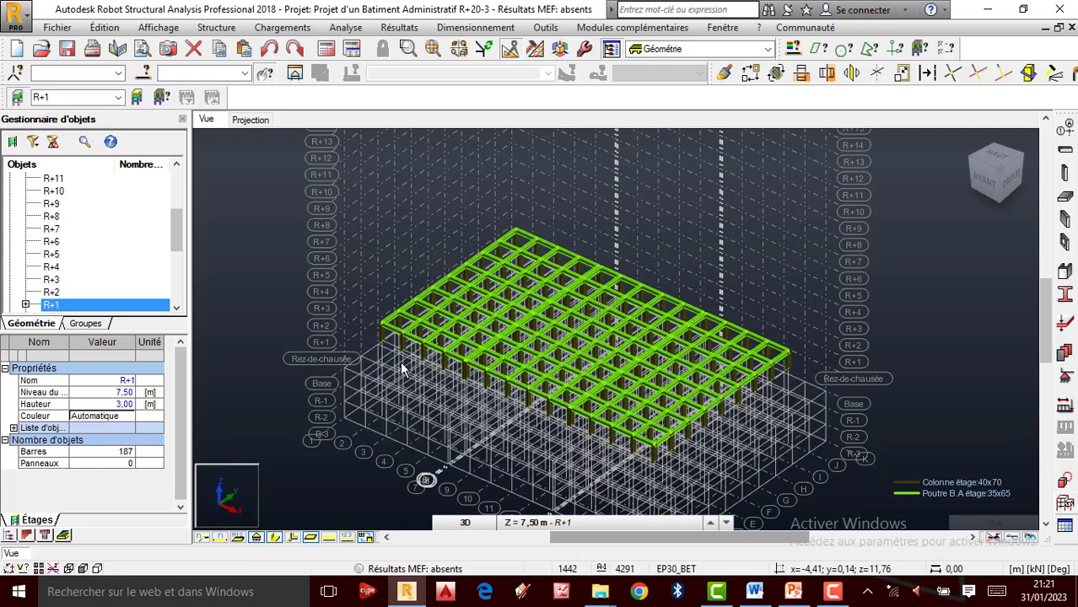
Examine the isolated R+1 beam grid and columns at several distances, and look through the storeys between R+20 and R+1.
{"action": "scroll", "coordinate": [507, 274], "scroll_direction": "down", "scroll_amount": 1}
{"action": "scroll", "coordinate": [595, 401], "scroll_direction": "up", "scroll_amount": 2}
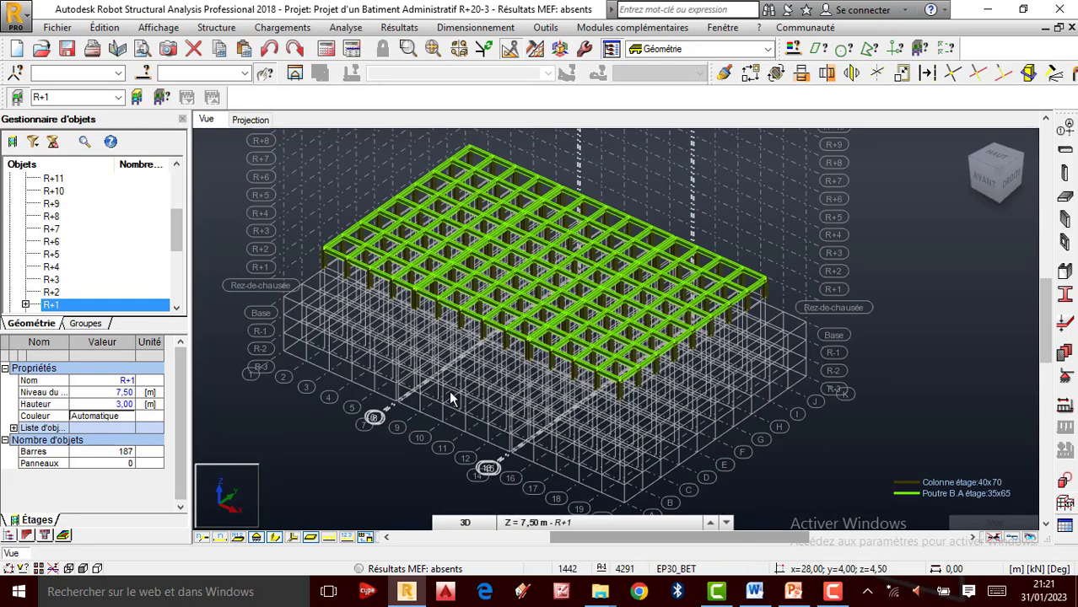
{"action": "scroll", "coordinate": [449, 402], "scroll_direction": "down", "scroll_amount": 1}
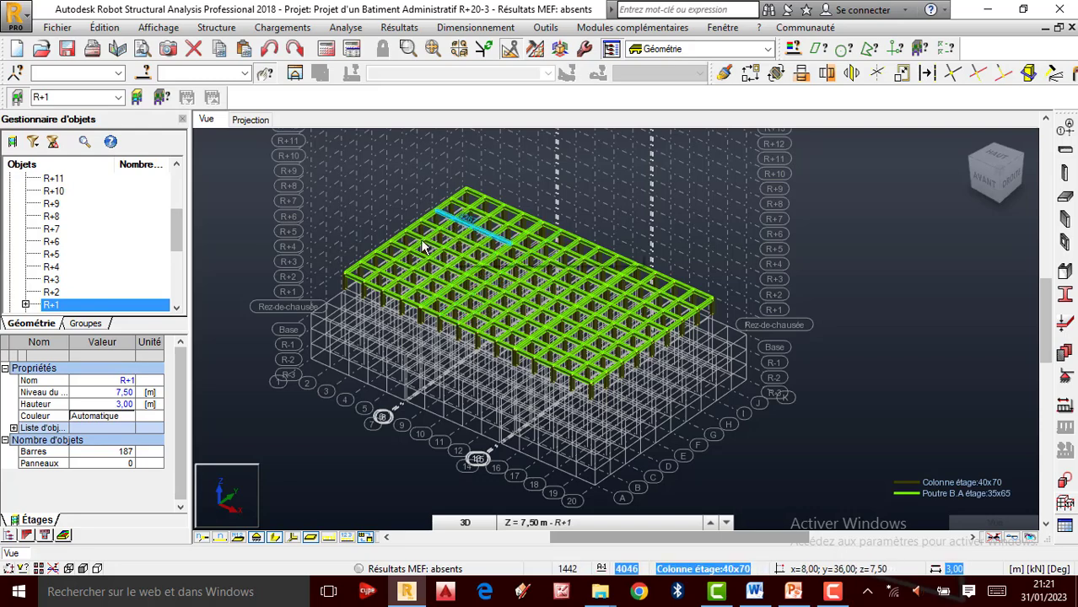
{"action": "scroll", "coordinate": [452, 268], "scroll_direction": "down", "scroll_amount": 2}
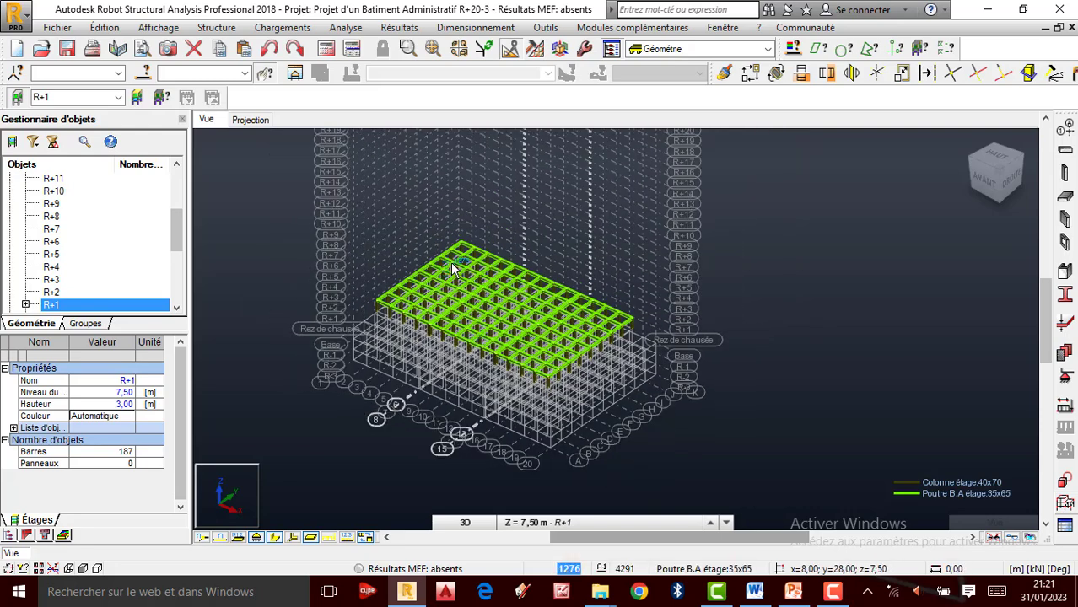
{"action": "scroll", "coordinate": [453, 269], "scroll_direction": "up", "scroll_amount": 3}
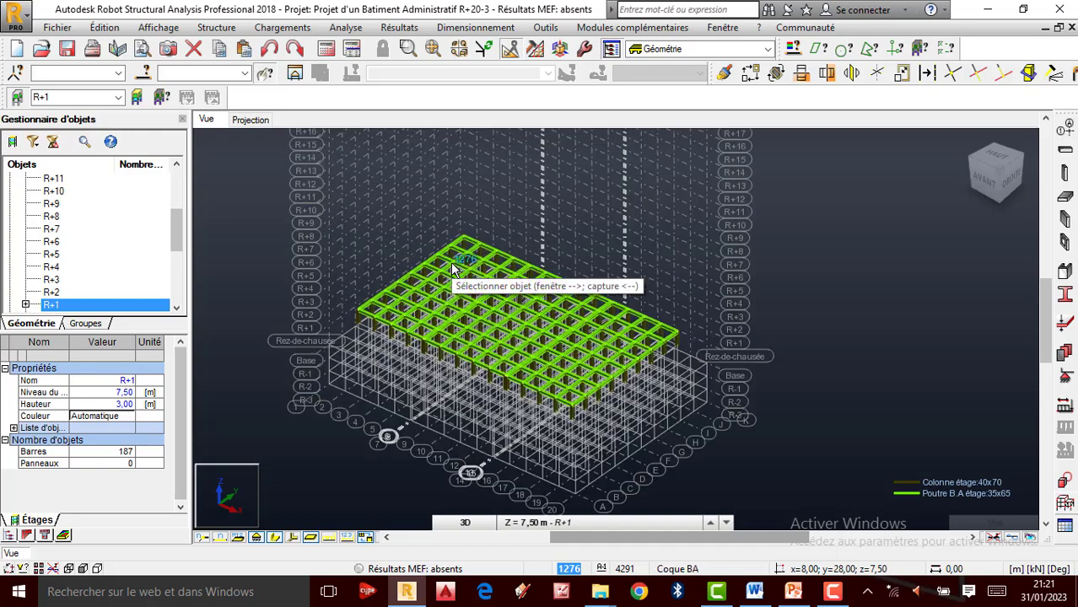
{"action": "scroll", "coordinate": [524, 360], "scroll_direction": "down", "scroll_amount": 2}
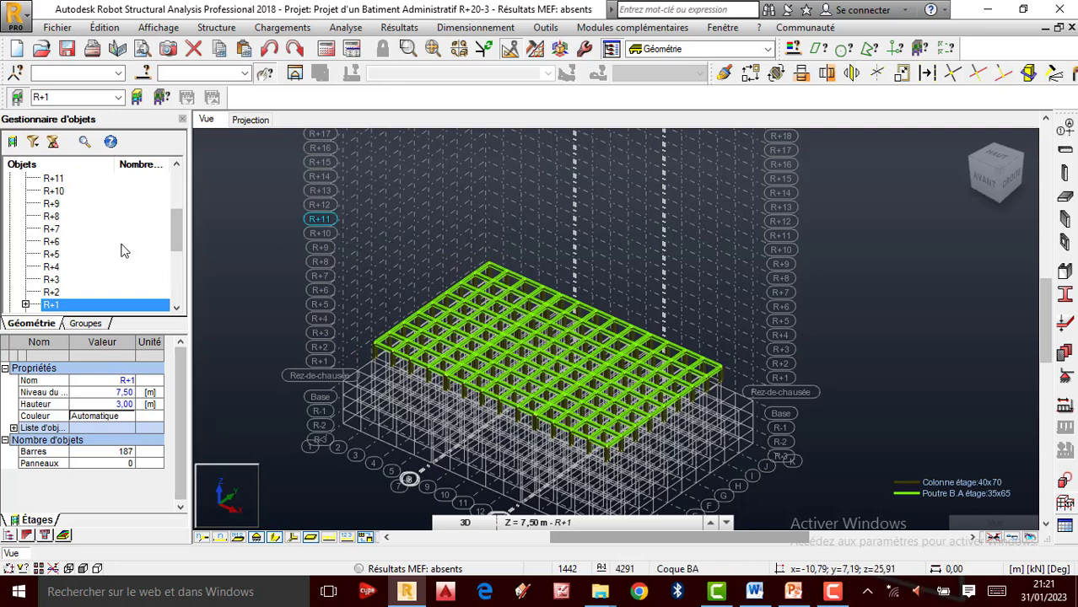
{"action": "scroll", "coordinate": [114, 291], "scroll_direction": "up", "scroll_amount": 2}
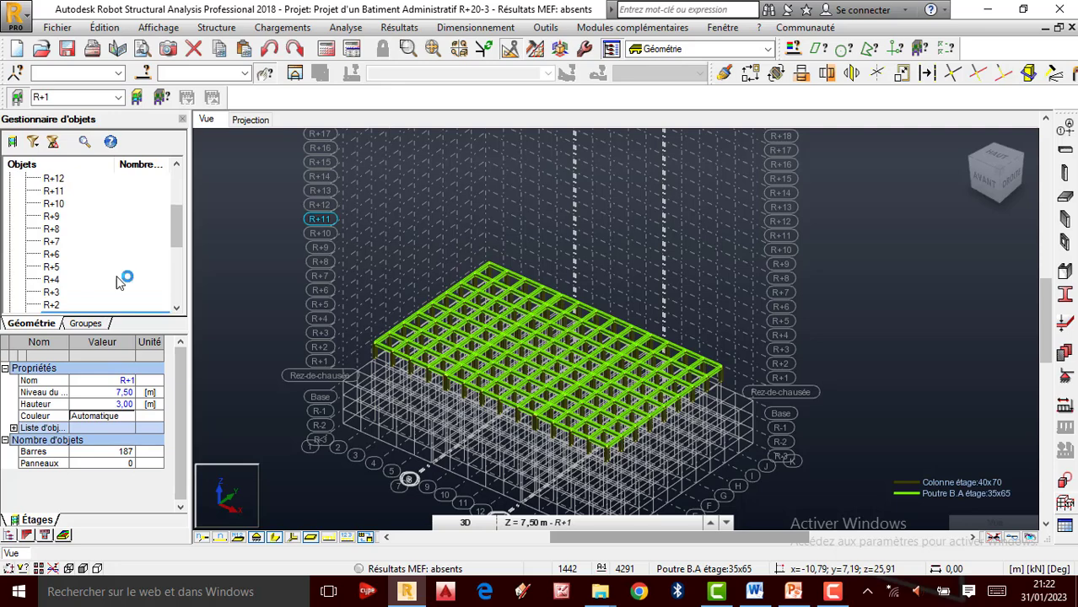
{"action": "scroll", "coordinate": [123, 287], "scroll_direction": "up", "scroll_amount": 2}
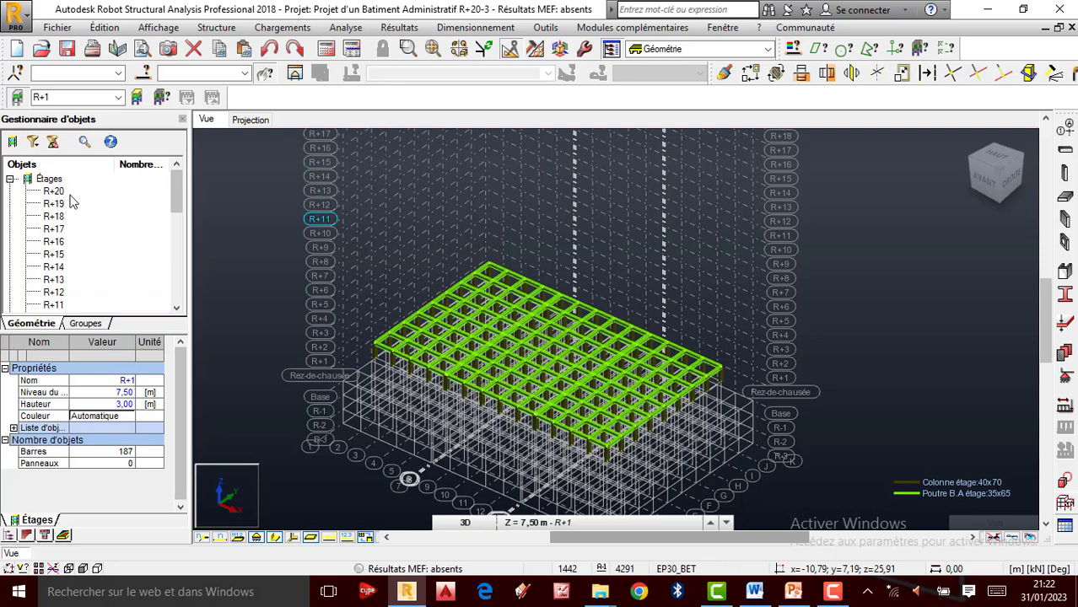
{"action": "scroll", "coordinate": [71, 211], "scroll_direction": "down", "scroll_amount": 4}
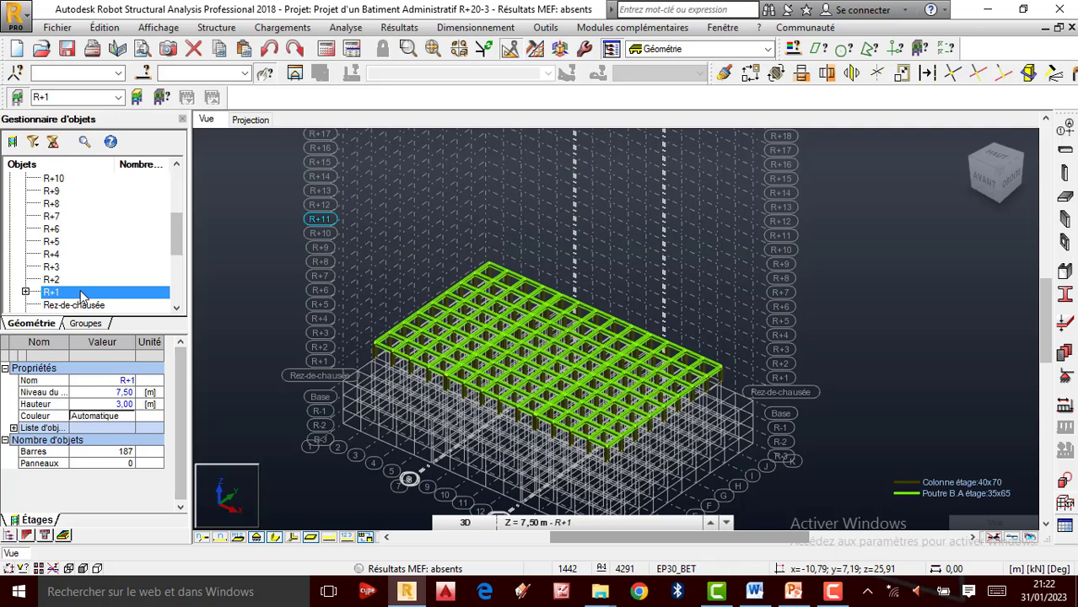
{"action": "right_click", "coordinate": [82, 295]}
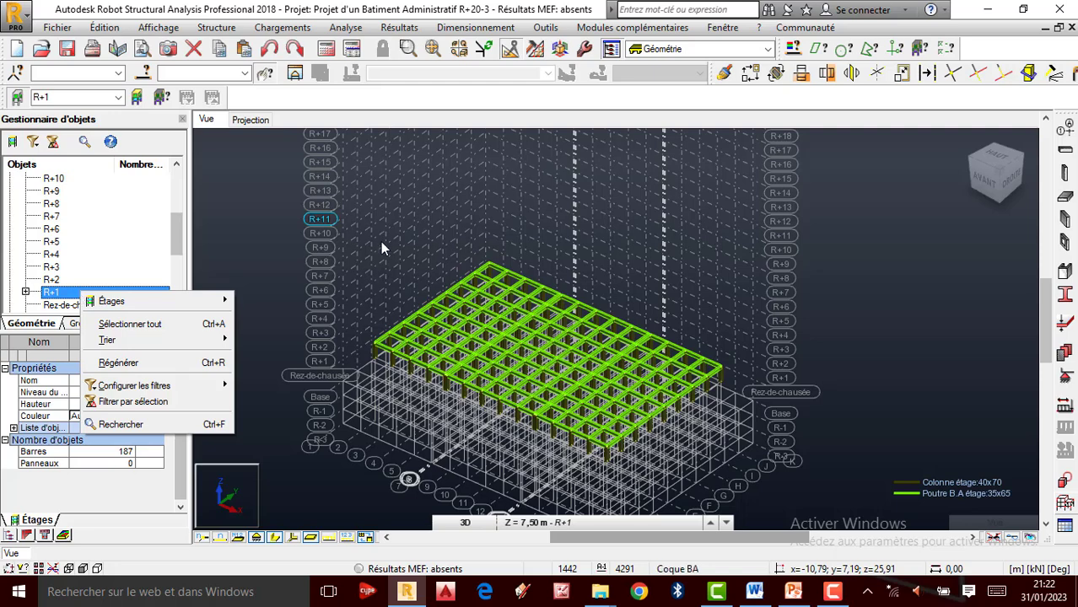
{"action": "left_click", "coordinate": [435, 242]}
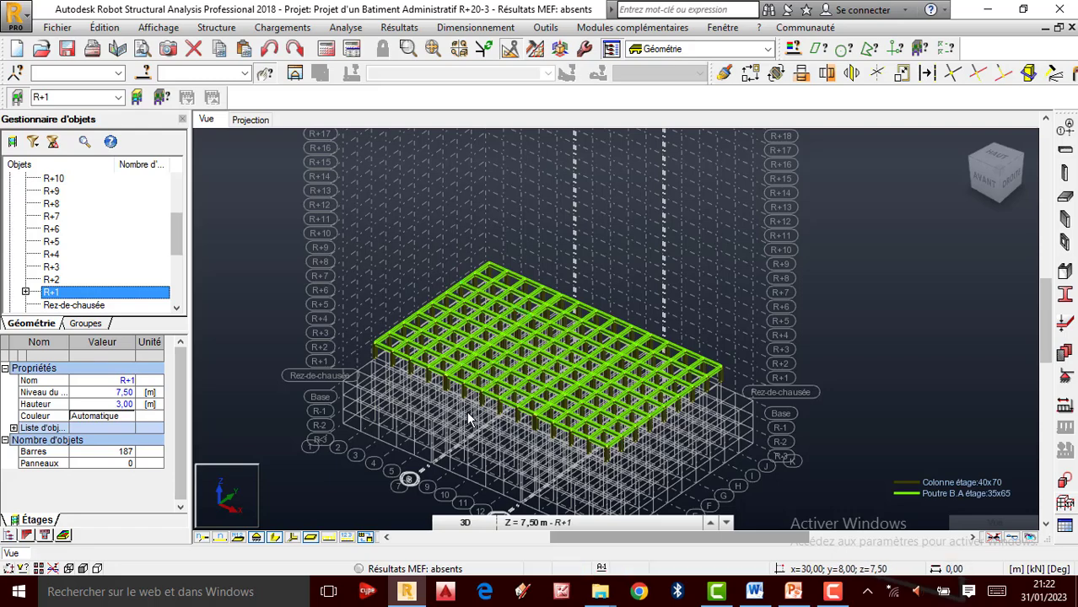
{"action": "scroll", "coordinate": [469, 422], "scroll_direction": "up", "scroll_amount": 1}
{"action": "scroll", "coordinate": [471, 420], "scroll_direction": "up", "scroll_amount": 1}
{"action": "scroll", "coordinate": [550, 245], "scroll_direction": "down", "scroll_amount": 1}
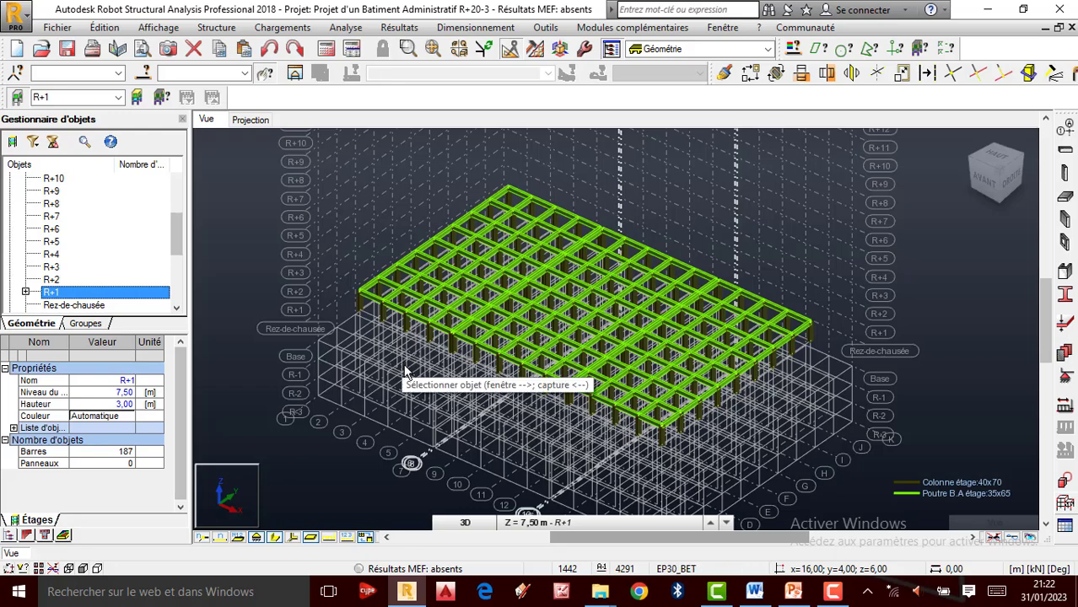
{"action": "scroll", "coordinate": [403, 368], "scroll_direction": "up", "scroll_amount": 2}
{"action": "scroll", "coordinate": [479, 301], "scroll_direction": "down", "scroll_amount": 2}
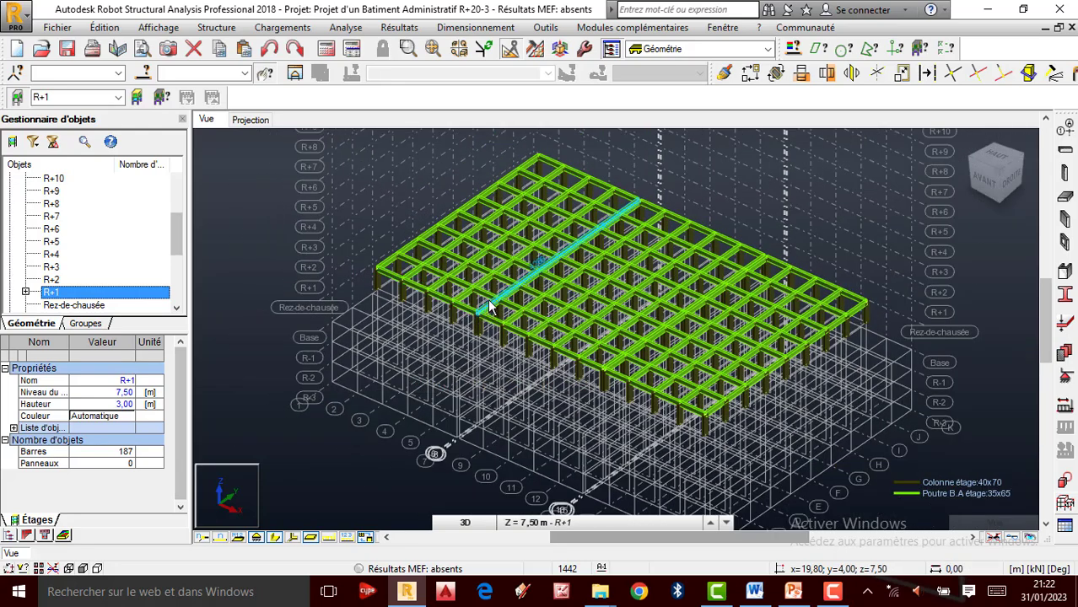
Open the storey copy settings for R+1 and move them clear of the beam grid.
{"action": "right_click", "coordinate": [83, 296]}
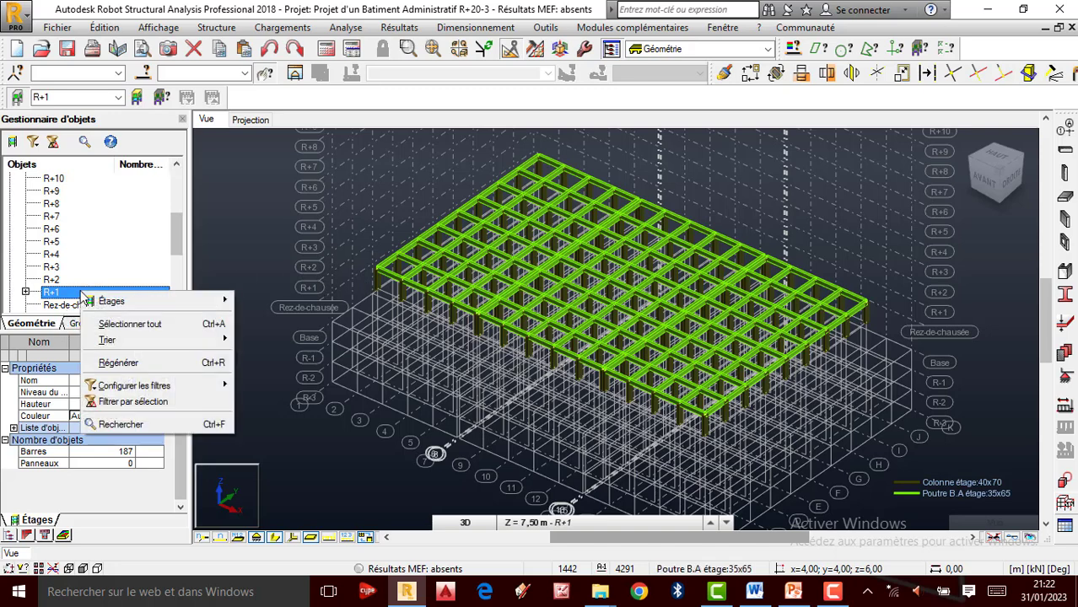
{"action": "mouse_move", "coordinate": [126, 303]}
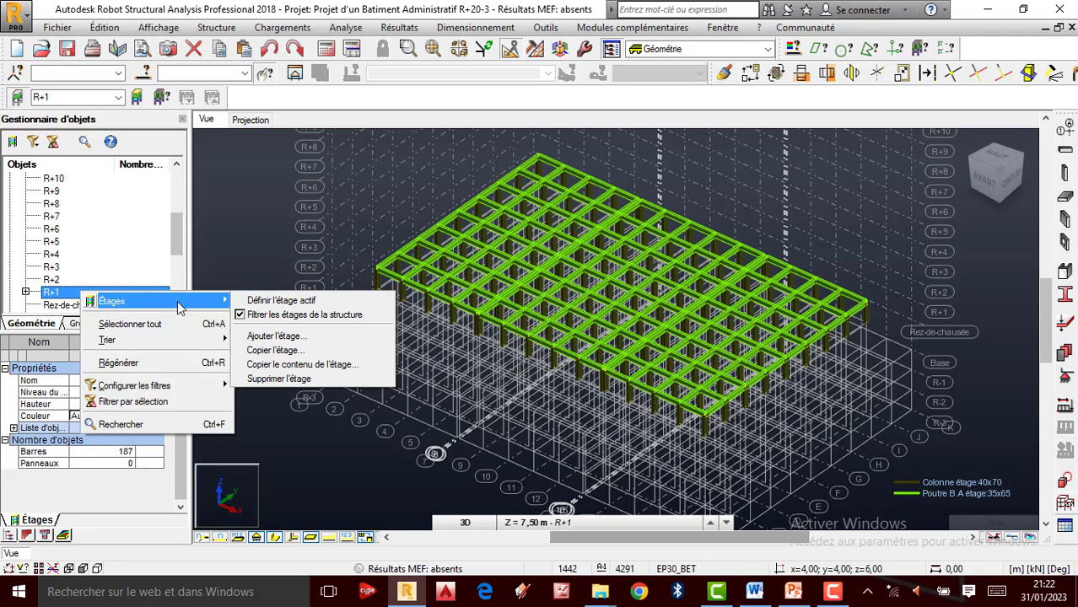
{"action": "left_click", "coordinate": [292, 351]}
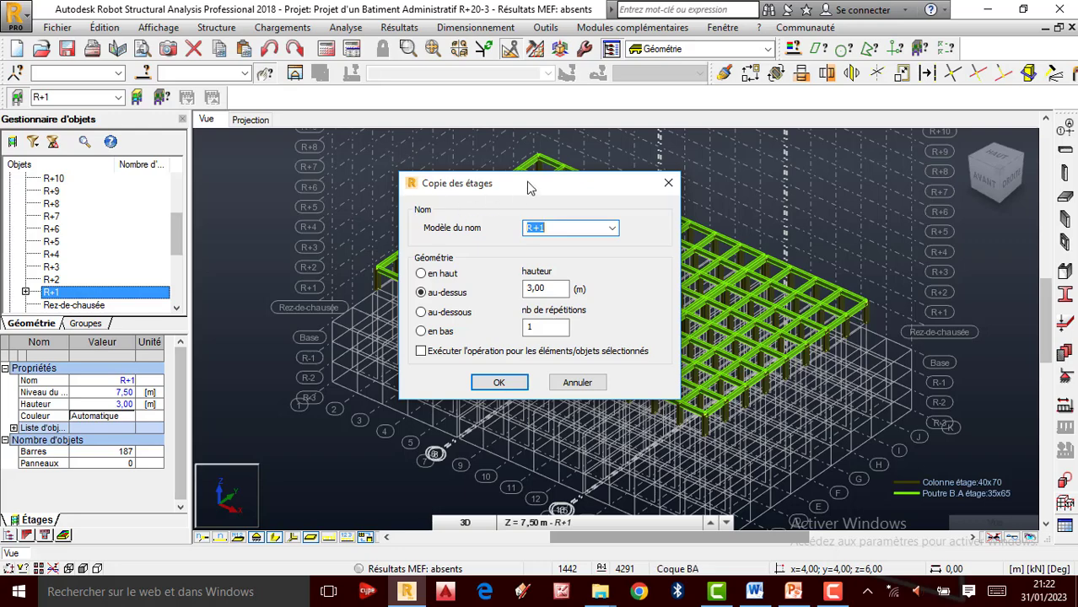
{"action": "left_click_drag", "start_coordinate": [527, 181], "coordinate": [212, 167]}
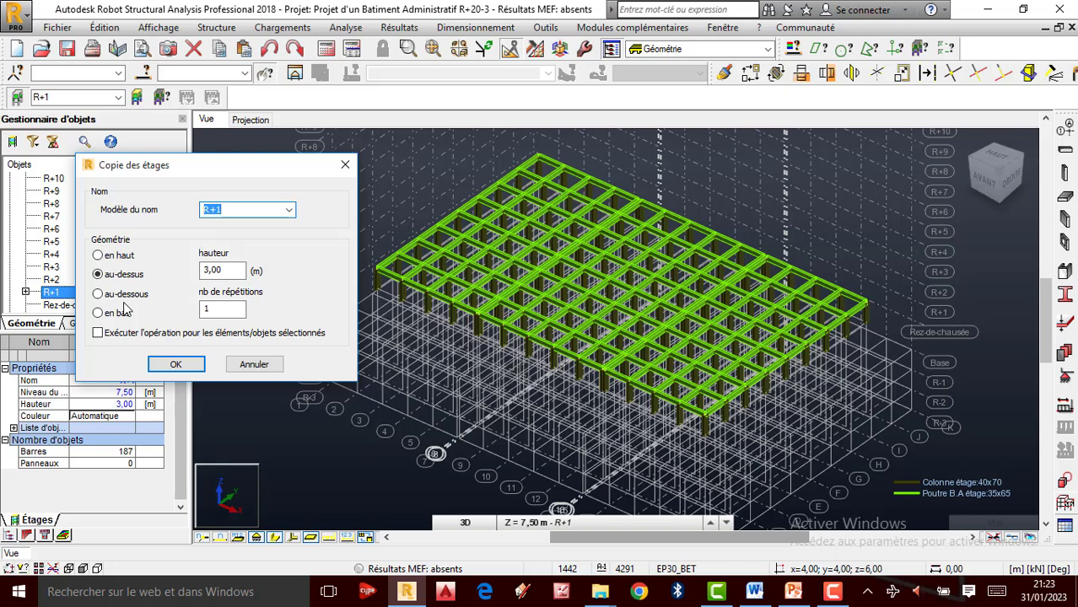
{"action": "double_click", "coordinate": [216, 312]}
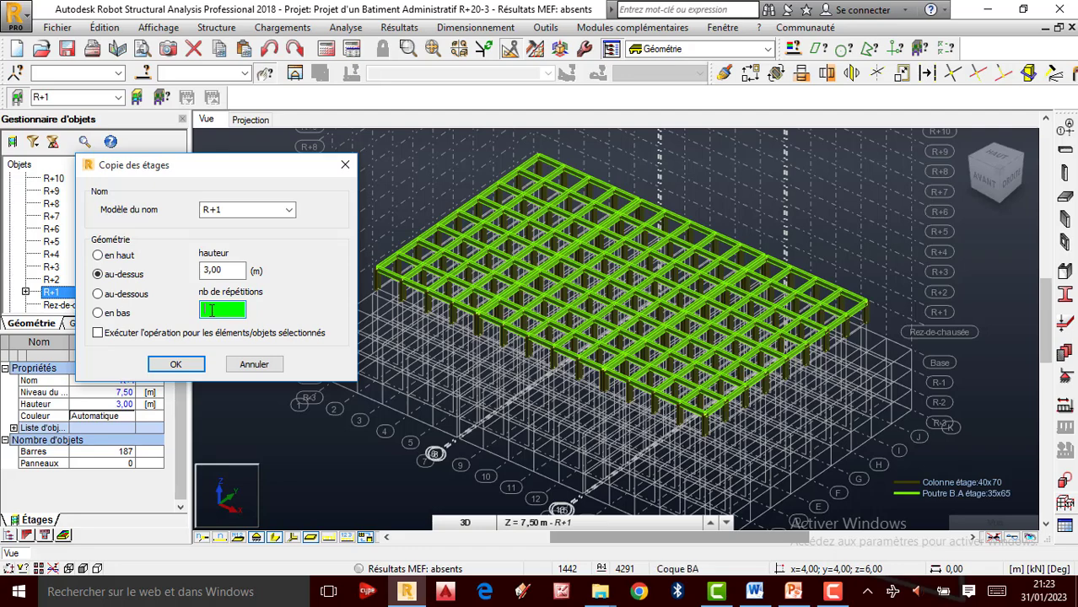
{"action": "double_click", "coordinate": [212, 311]}
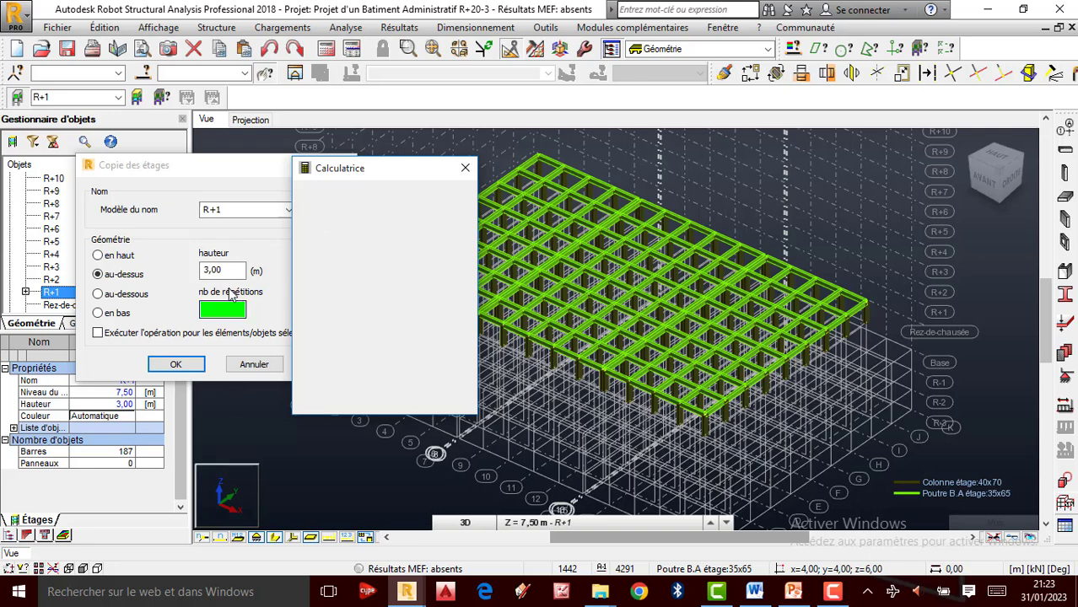
{"action": "left_click", "coordinate": [832, 591]}
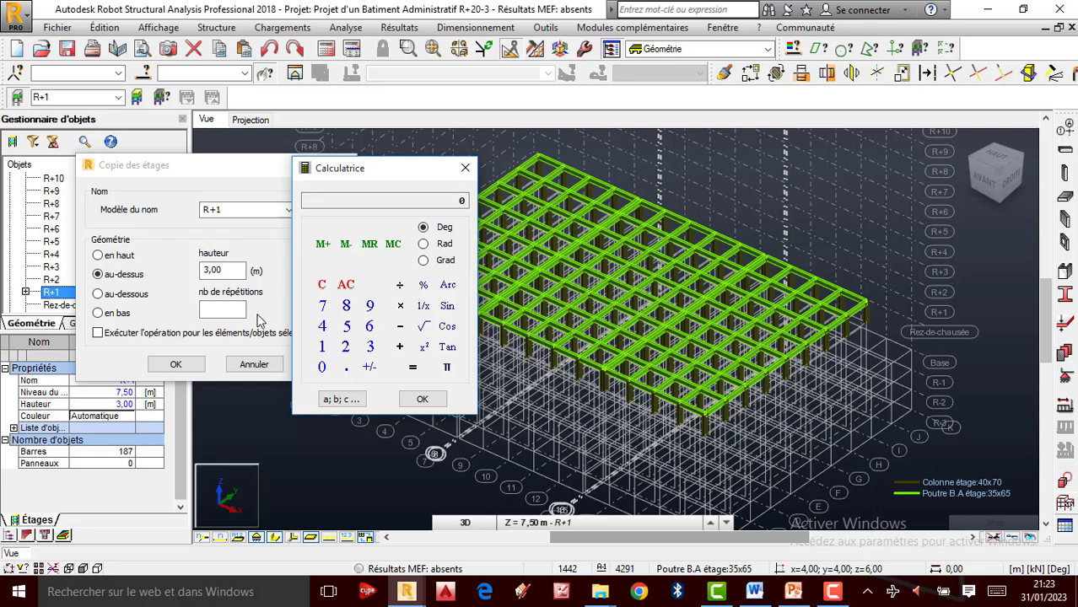
{"action": "left_click", "coordinate": [224, 309]}
{"action": "left_click", "coordinate": [337, 324]}
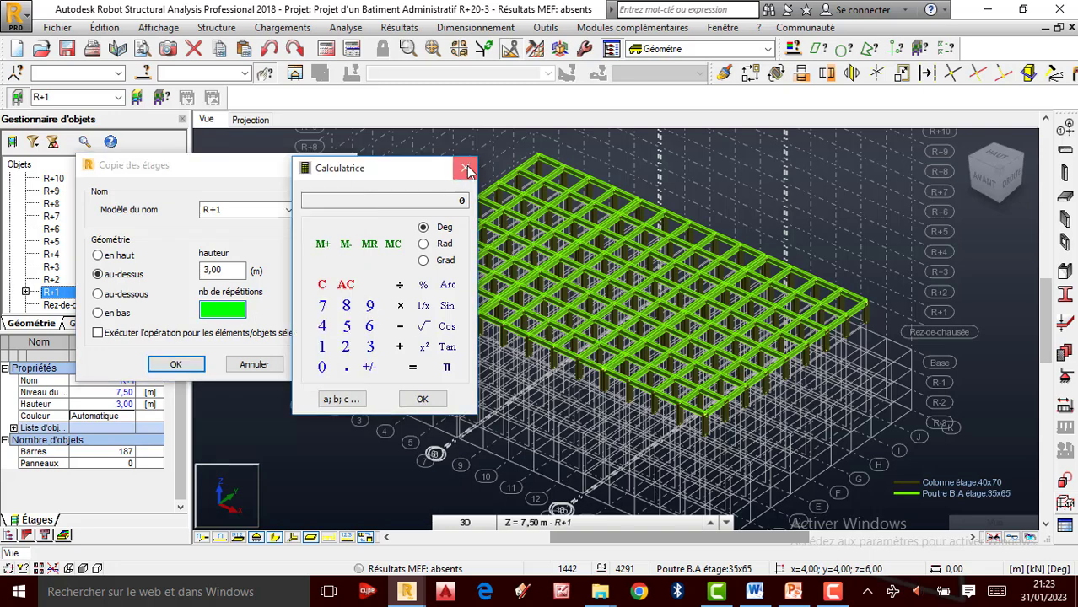
{"action": "left_click", "coordinate": [223, 310]}
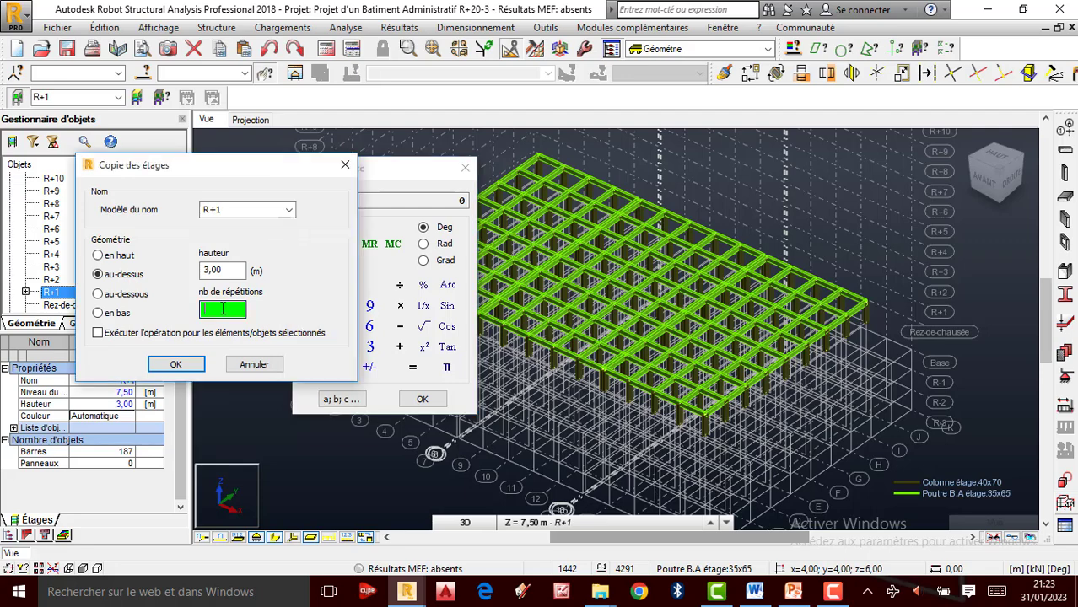
{"action": "left_click", "coordinate": [831, 594]}
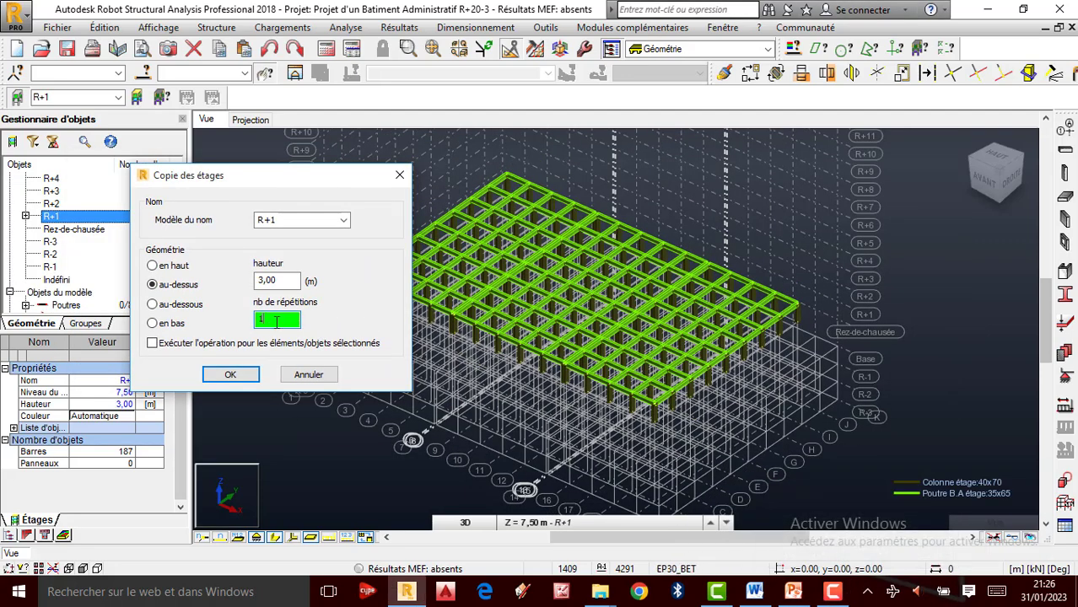
Copy storey R+1 above itself with a height of 3,00 m, setting enough repetitions to reach level R+10.
{"action": "left_click_drag", "start_coordinate": [277, 321], "coordinate": [257, 320]}
{"action": "key", "text": "BackSpace"}
{"action": "type", "text": "1"}
{"action": "left_click", "coordinate": [243, 376]}
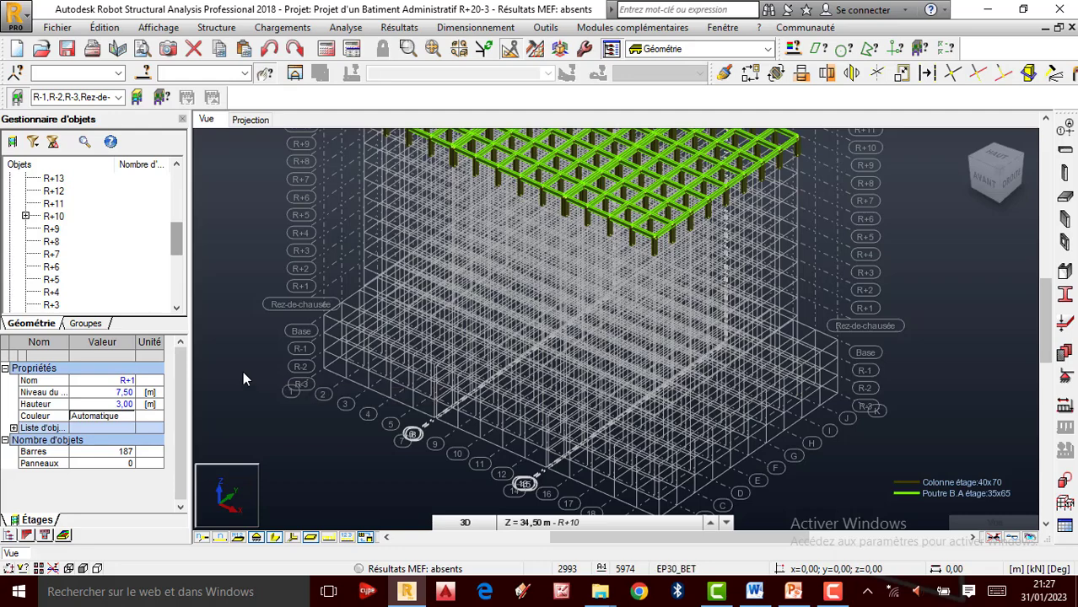
Examine the copied storeys up to R+10 in 3D from several distances and a changed angle.
{"action": "scroll", "coordinate": [527, 335], "scroll_direction": "down", "scroll_amount": 2}
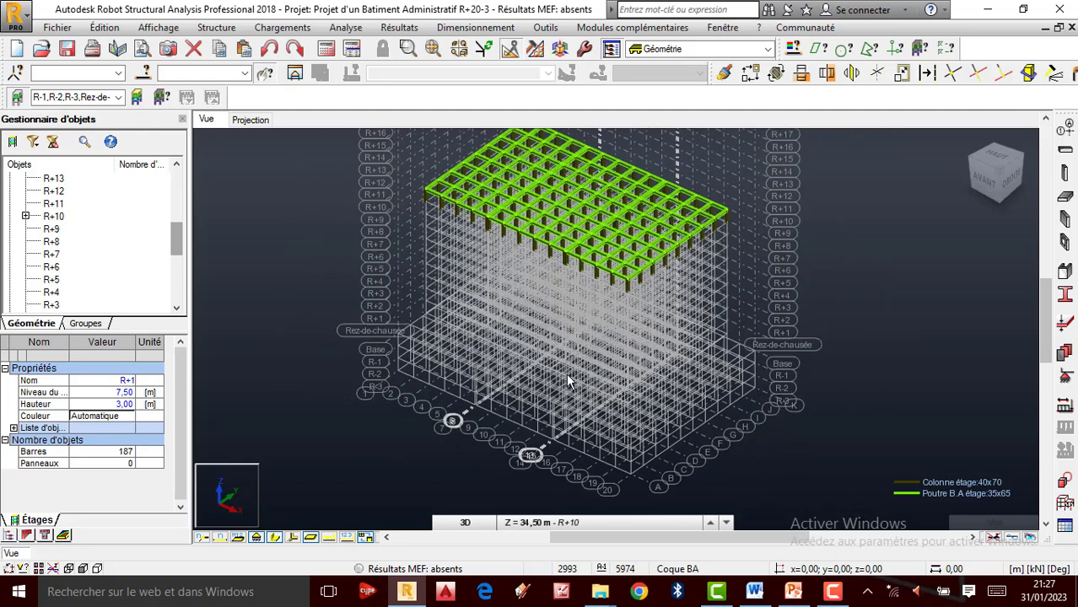
{"action": "scroll", "coordinate": [523, 371], "scroll_direction": "down", "scroll_amount": 1}
{"action": "scroll", "coordinate": [497, 233], "scroll_direction": "up", "scroll_amount": 3}
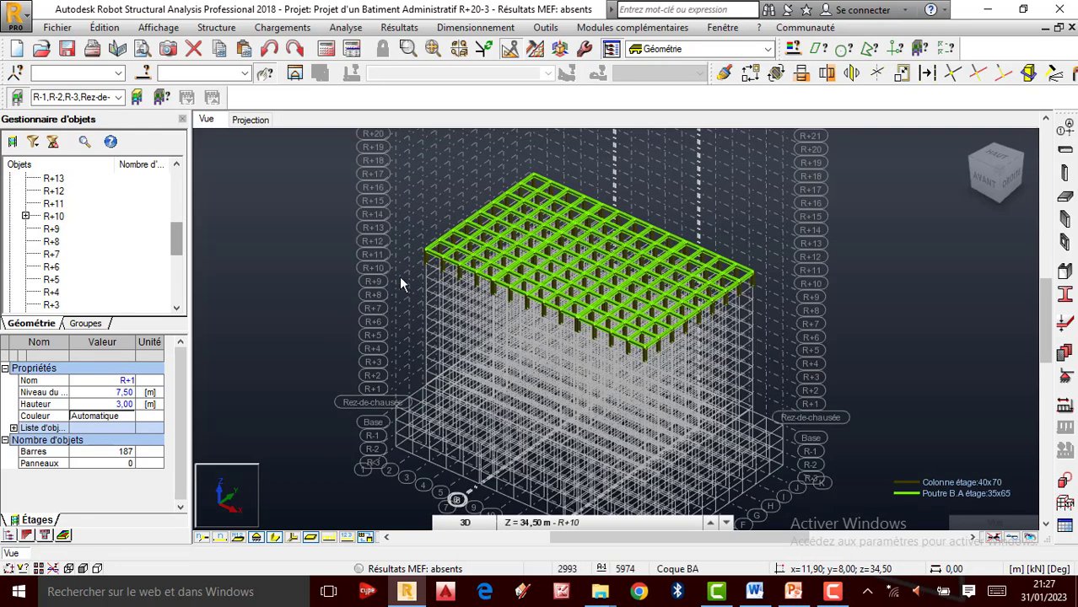
{"action": "scroll", "coordinate": [399, 276], "scroll_direction": "up", "scroll_amount": 2}
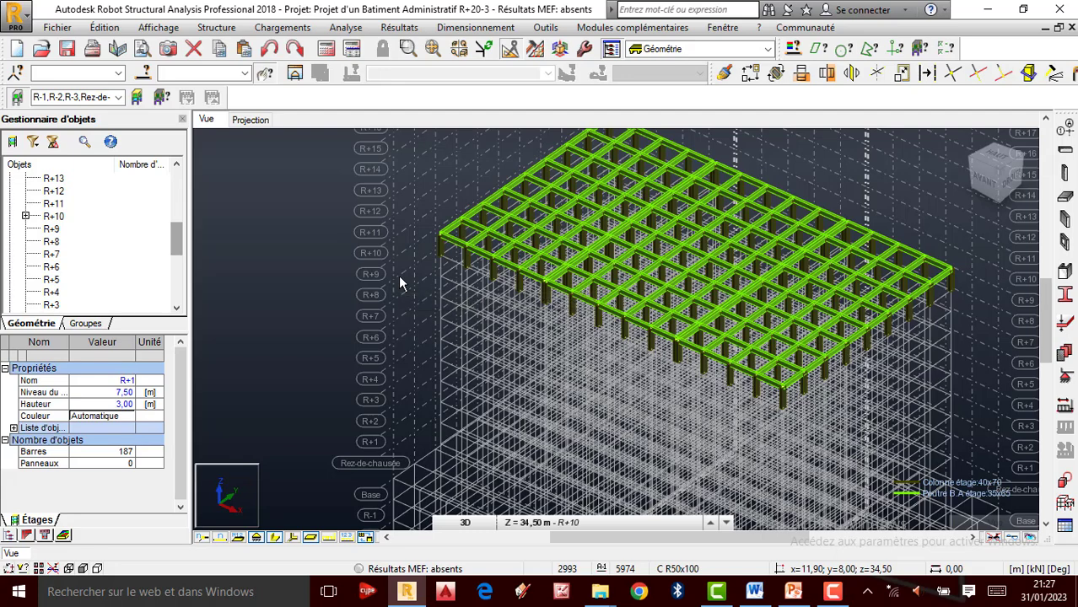
{"action": "scroll", "coordinate": [398, 275], "scroll_direction": "down", "scroll_amount": 1}
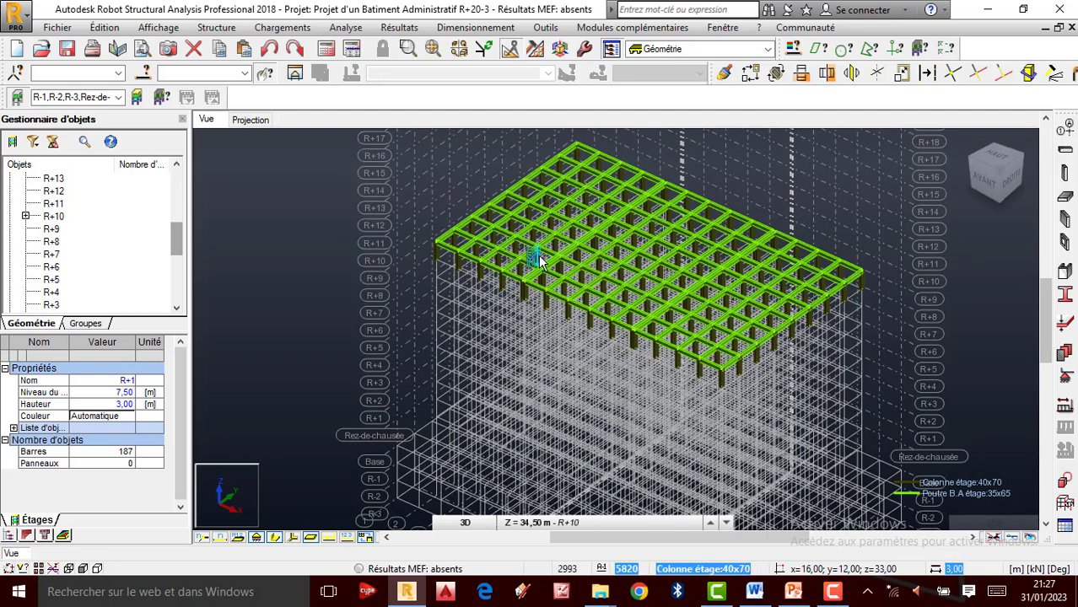
{"action": "right_click", "coordinate": [436, 253]}
{"action": "left_click", "coordinate": [485, 369]}
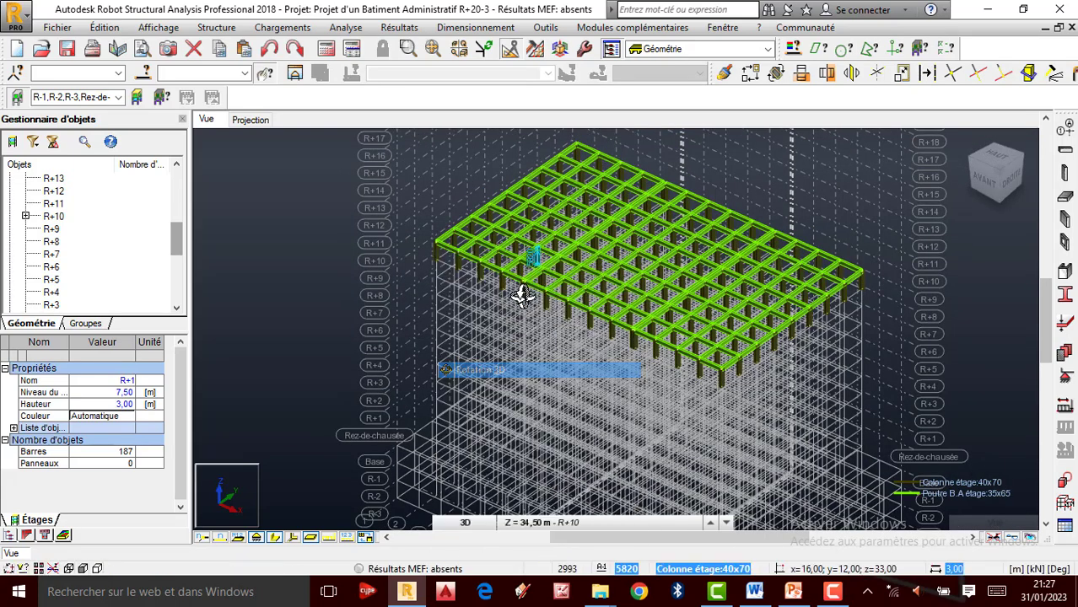
{"action": "left_click_drag", "start_coordinate": [518, 294], "coordinate": [524, 276]}
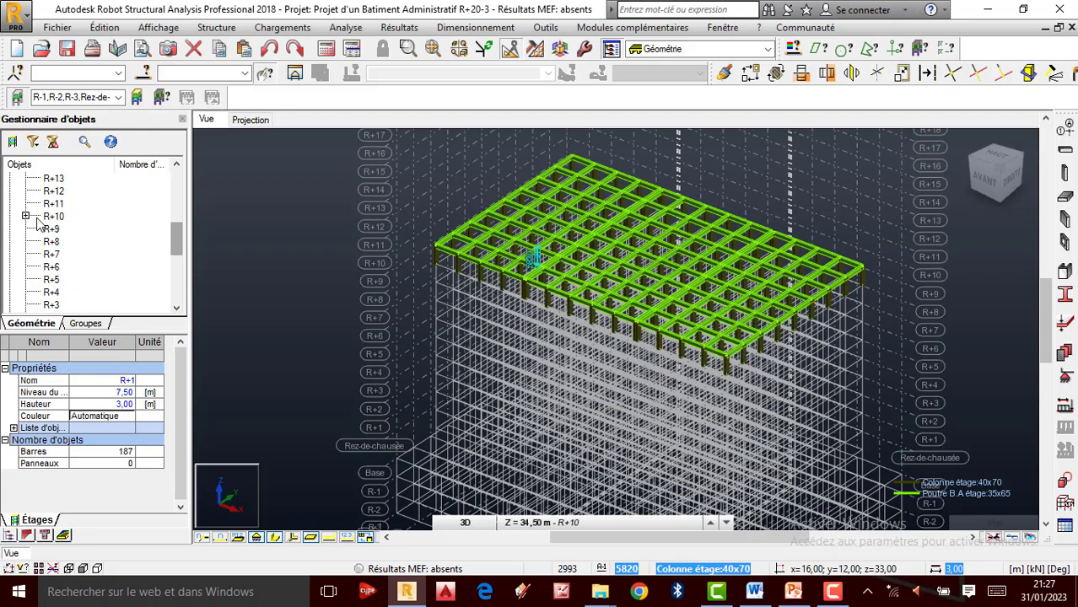
Rotate the 3D view of the isolated R+10 storey and turn off the storey filter to display the whole building.
{"action": "left_click_drag", "start_coordinate": [434, 316], "coordinate": [456, 284]}
{"action": "middle_click_drag", "start_coordinate": [455, 272], "coordinate": [555, 368], "text": "shift"}
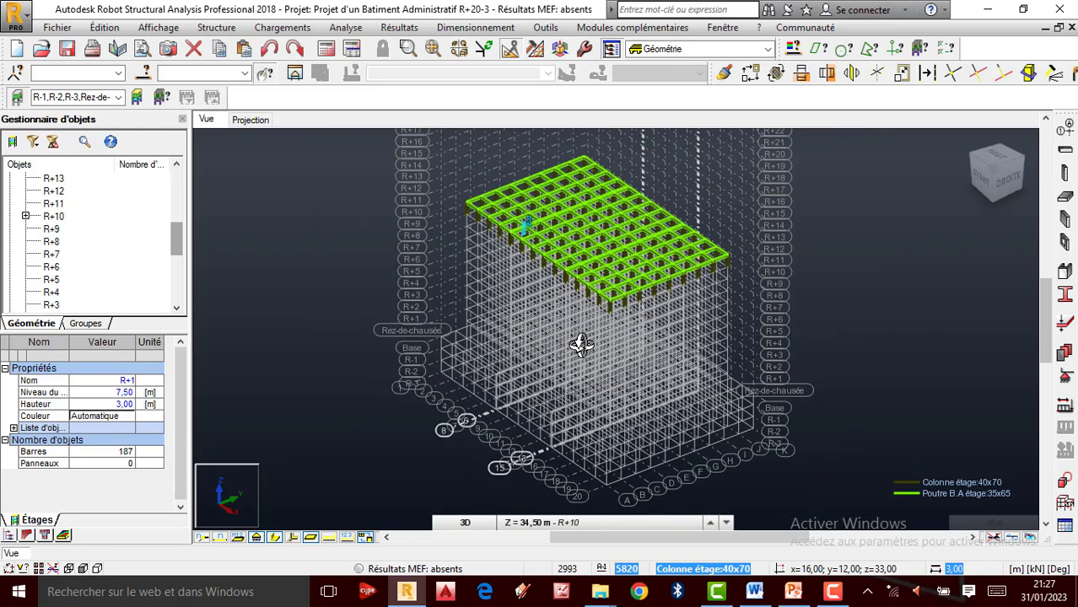
{"action": "scroll", "coordinate": [581, 344], "scroll_direction": "up", "scroll_amount": 1}
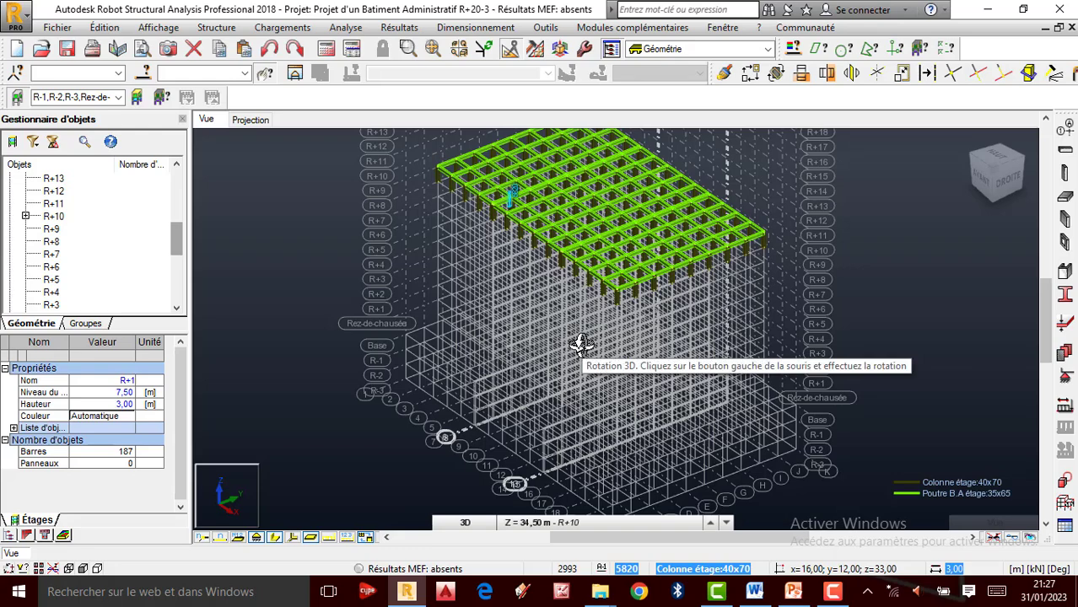
{"action": "left_click_drag", "start_coordinate": [569, 353], "coordinate": [621, 321]}
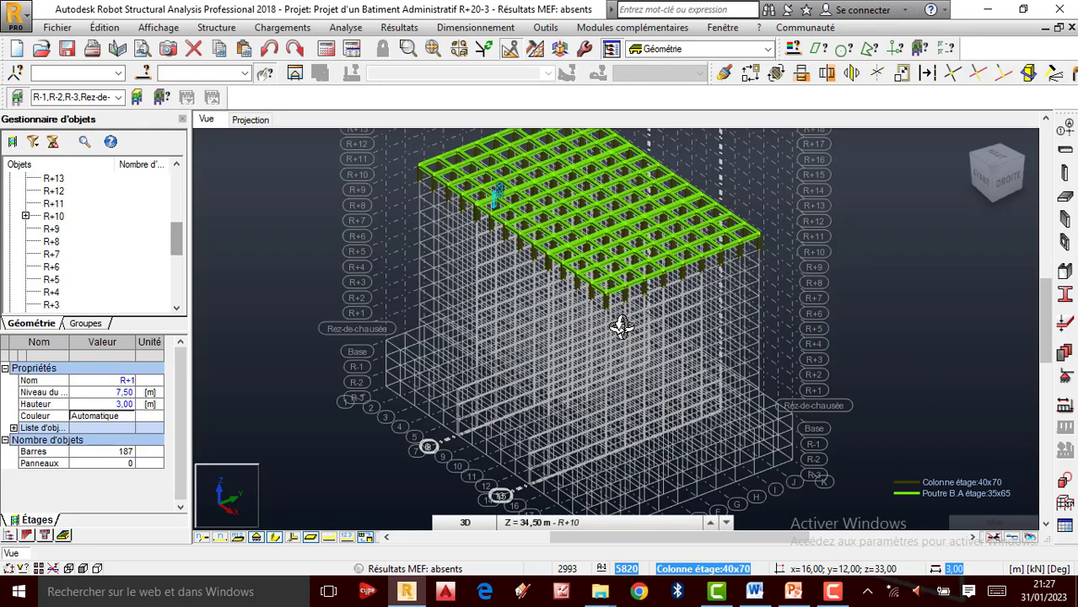
{"action": "right_click", "coordinate": [249, 226]}
{"action": "left_click", "coordinate": [221, 237]}
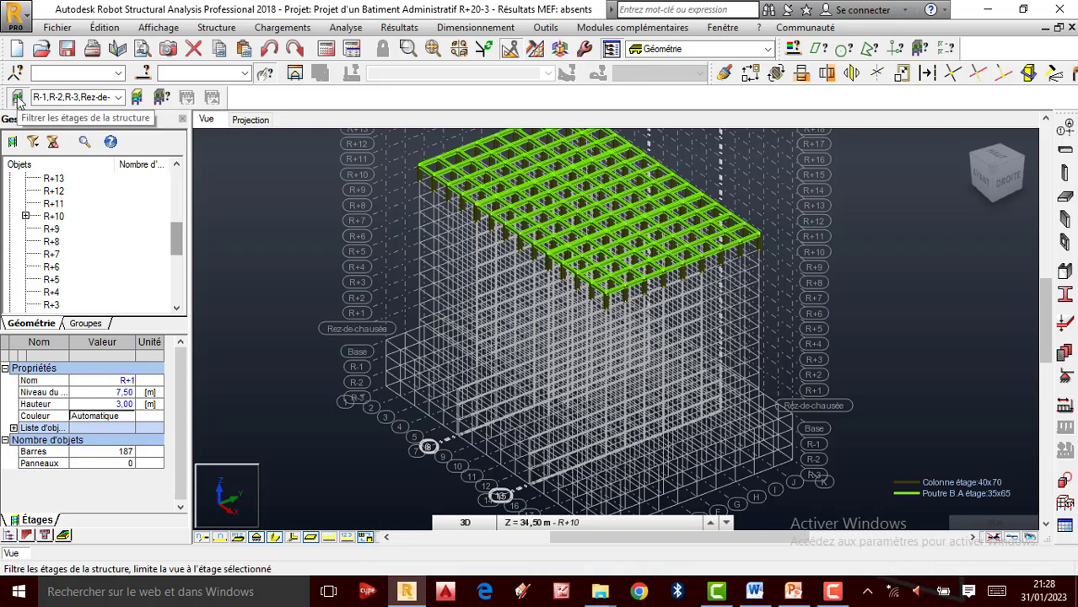
{"action": "left_click", "coordinate": [16, 98]}
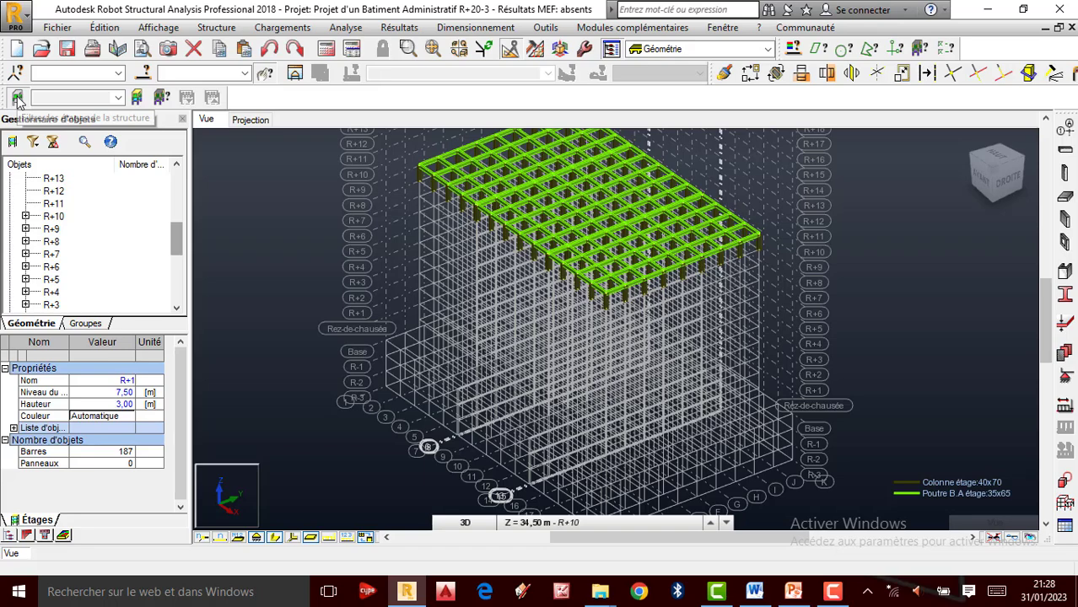
{"action": "left_click", "coordinate": [17, 98]}
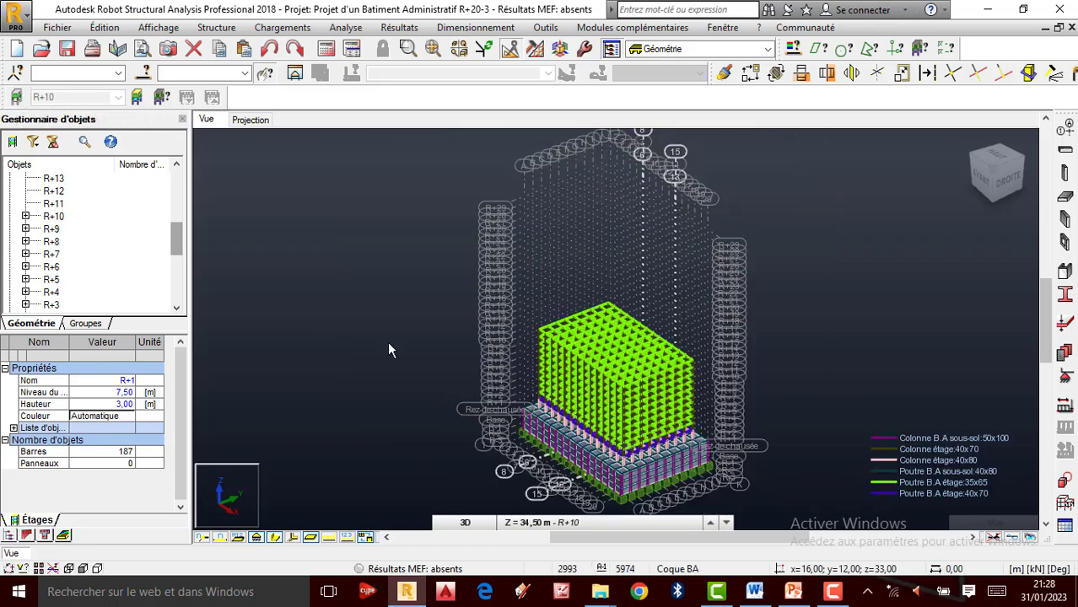
Examine the complete building from the foundations and basements up to R+10 in 3D, both close up and from farther away.
{"action": "scroll", "coordinate": [605, 432], "scroll_direction": "up", "scroll_amount": 5}
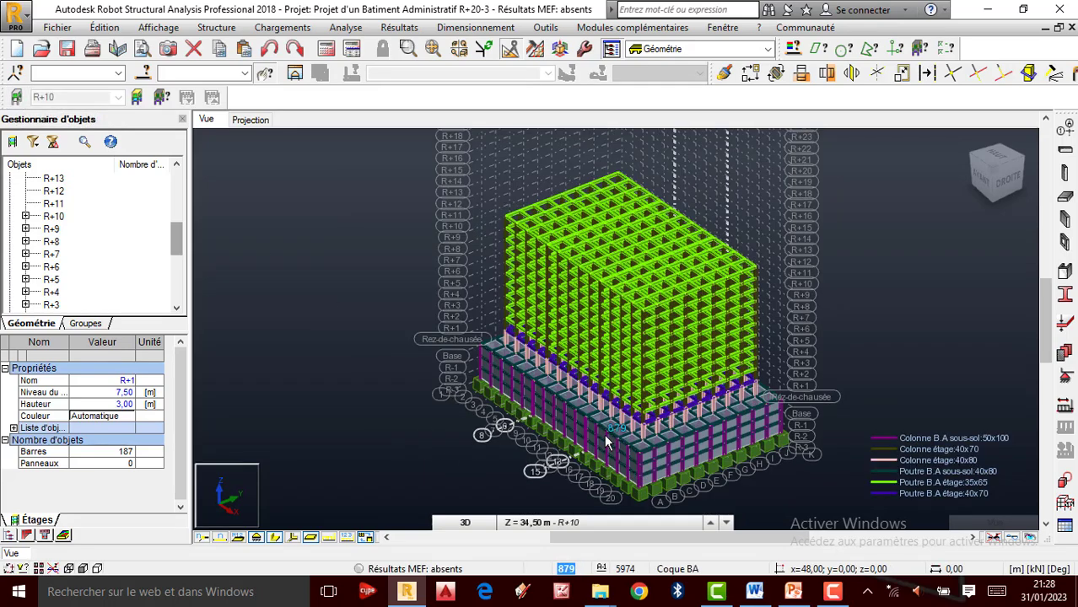
{"action": "scroll", "coordinate": [590, 418], "scroll_direction": "down", "scroll_amount": 3}
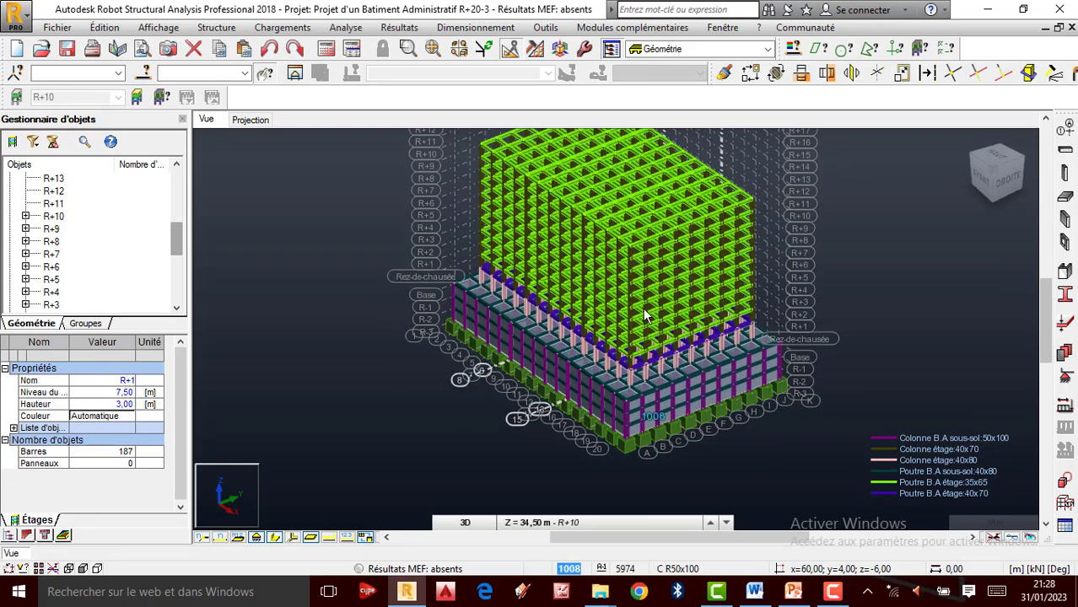
{"action": "scroll", "coordinate": [610, 250], "scroll_direction": "up", "scroll_amount": 2}
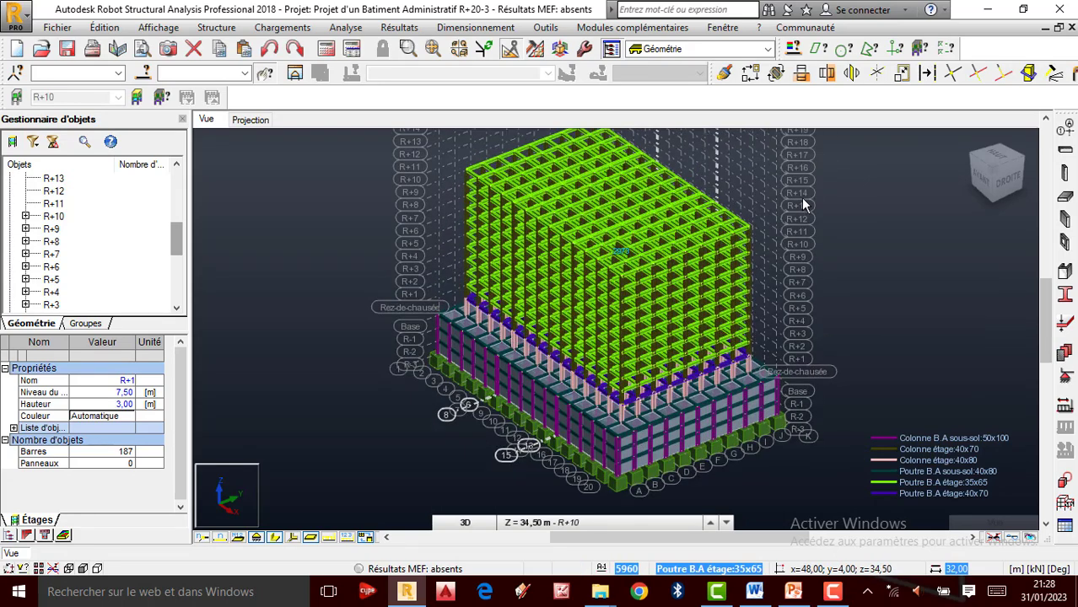
{"action": "right_click", "coordinate": [870, 220]}
{"action": "left_click", "coordinate": [822, 289]}
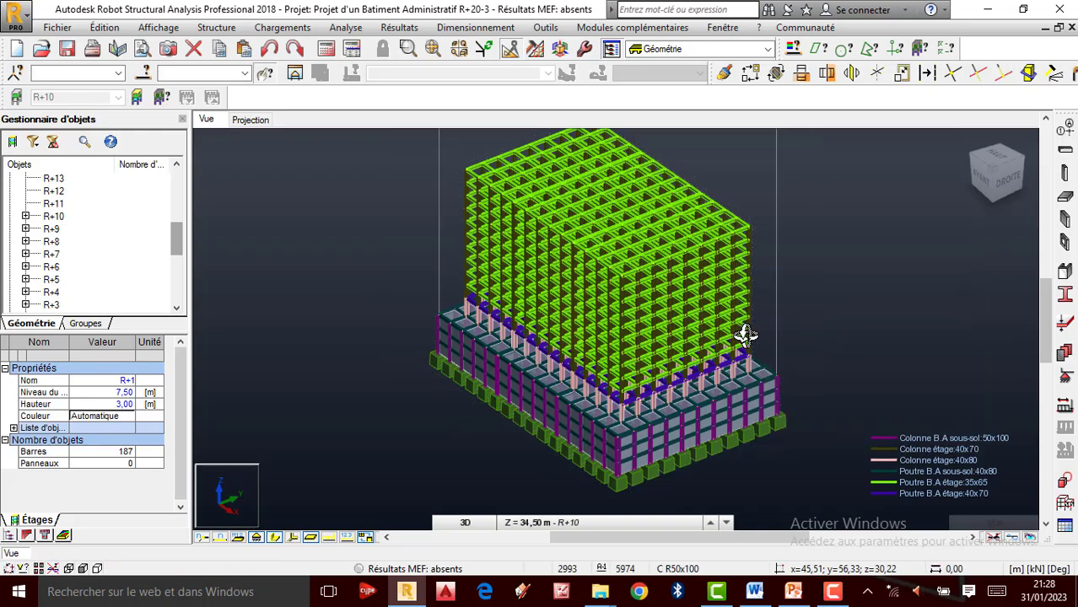
{"action": "left_click_drag", "start_coordinate": [746, 337], "coordinate": [750, 334]}
{"action": "scroll", "coordinate": [679, 309], "scroll_direction": "up", "scroll_amount": 5}
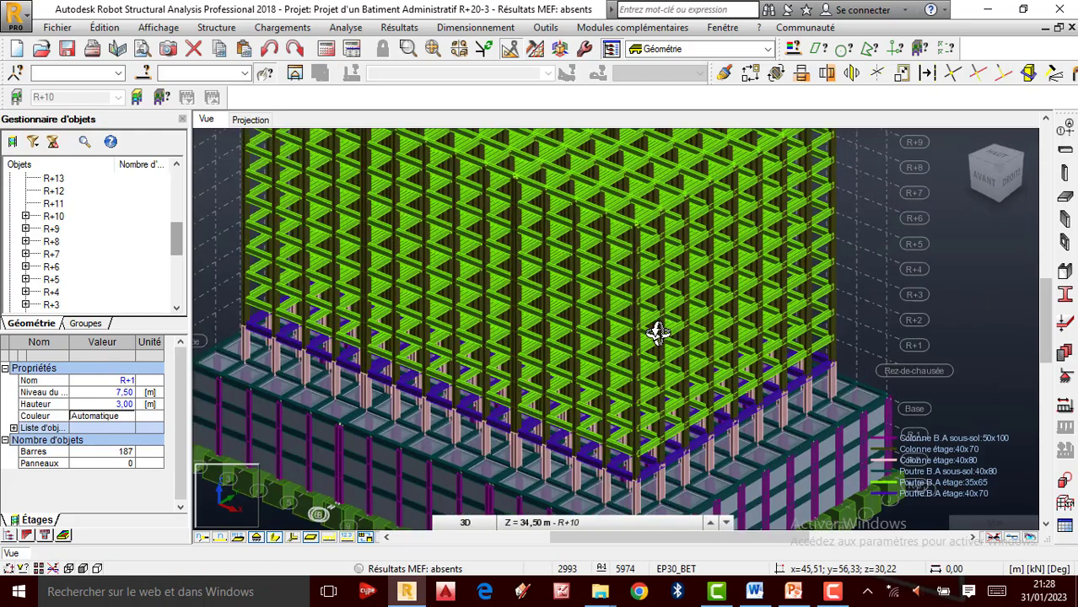
{"action": "scroll", "coordinate": [679, 326], "scroll_direction": "down", "scroll_amount": 4}
{"action": "scroll", "coordinate": [633, 347], "scroll_direction": "up", "scroll_amount": 4}
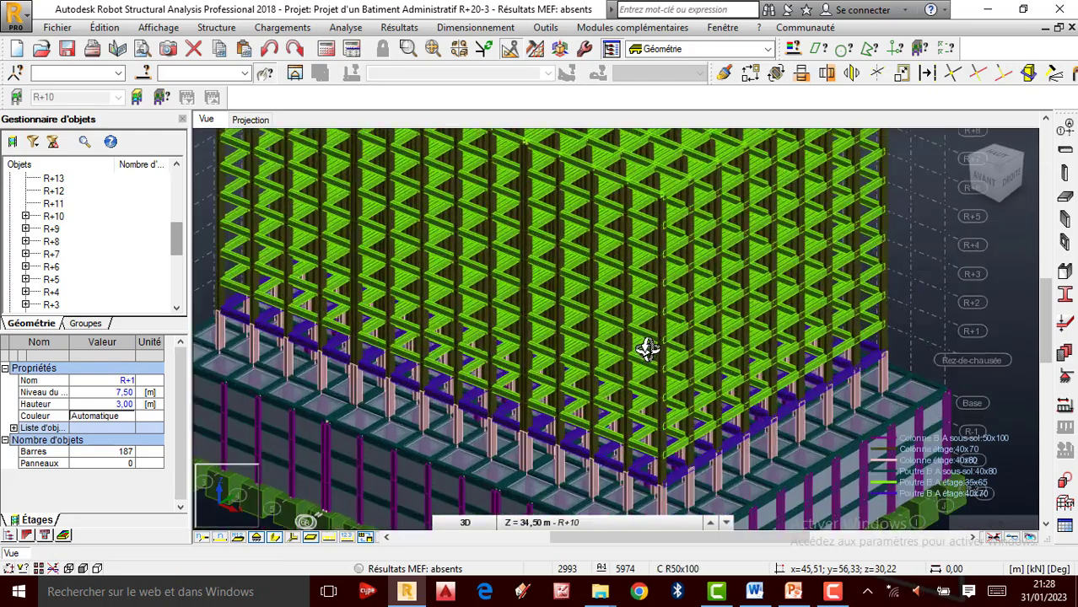
{"action": "scroll", "coordinate": [655, 346], "scroll_direction": "down", "scroll_amount": 1}
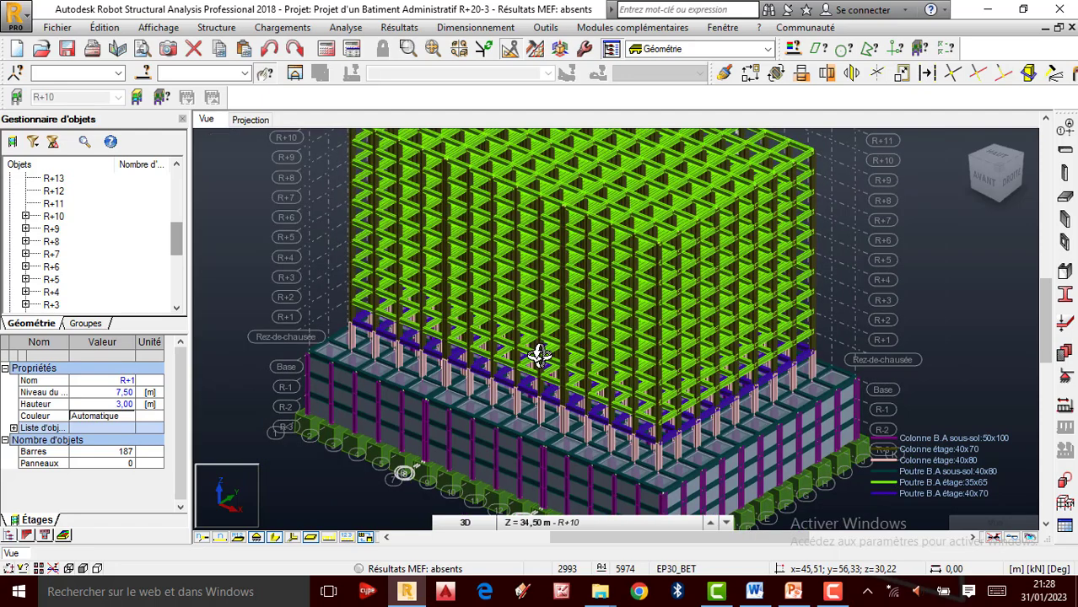
{"action": "scroll", "coordinate": [538, 356], "scroll_direction": "up", "scroll_amount": 2}
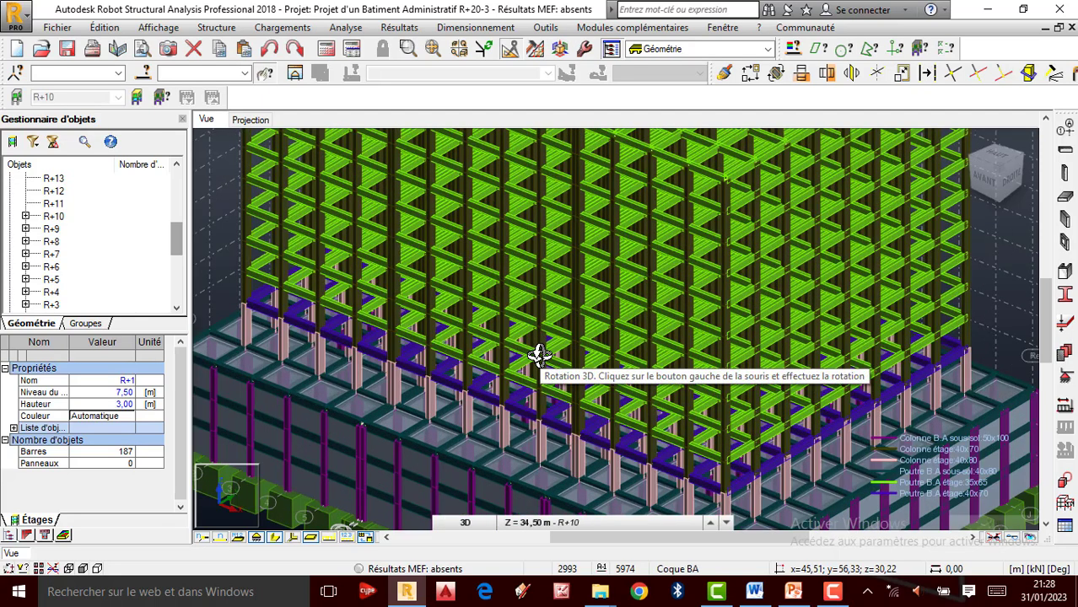
{"action": "scroll", "coordinate": [538, 356], "scroll_direction": "down", "scroll_amount": 3}
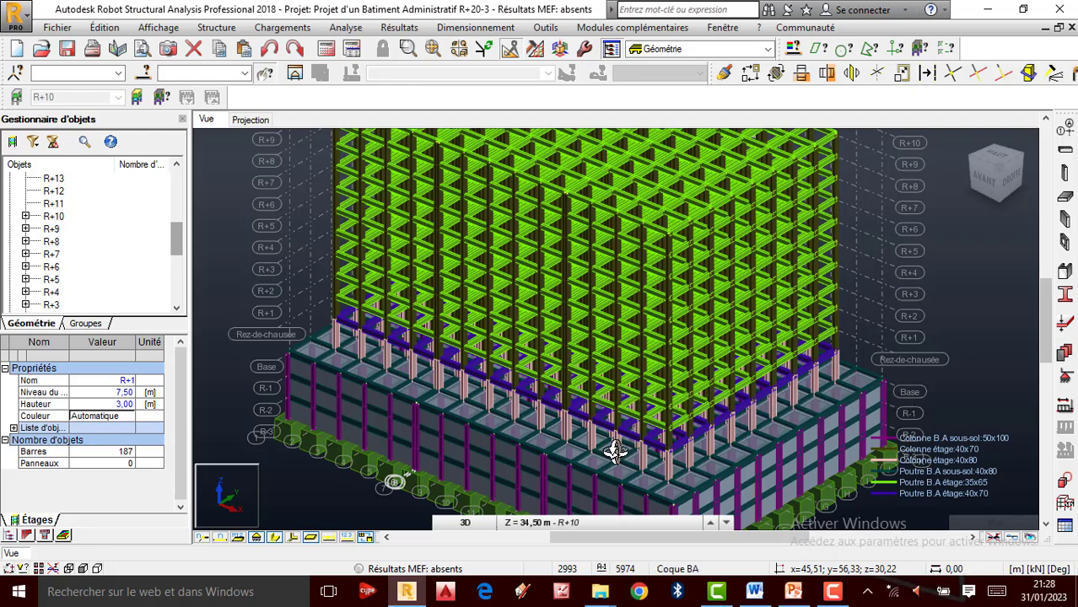
{"action": "scroll", "coordinate": [615, 452], "scroll_direction": "up", "scroll_amount": 2}
{"action": "scroll", "coordinate": [615, 452], "scroll_direction": "down", "scroll_amount": 5}
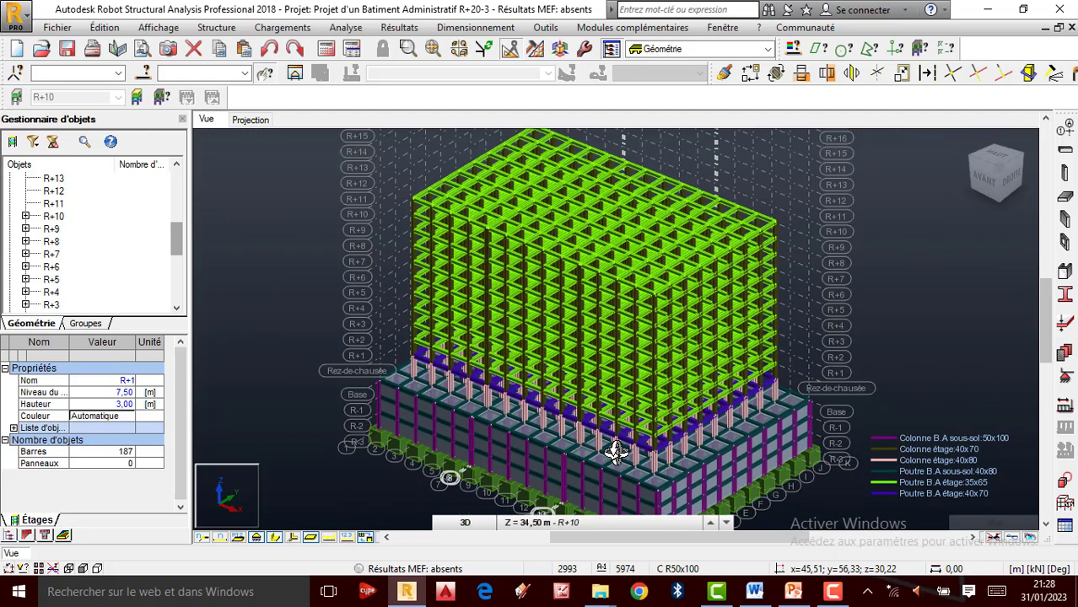
{"action": "scroll", "coordinate": [631, 371], "scroll_direction": "up", "scroll_amount": 2}
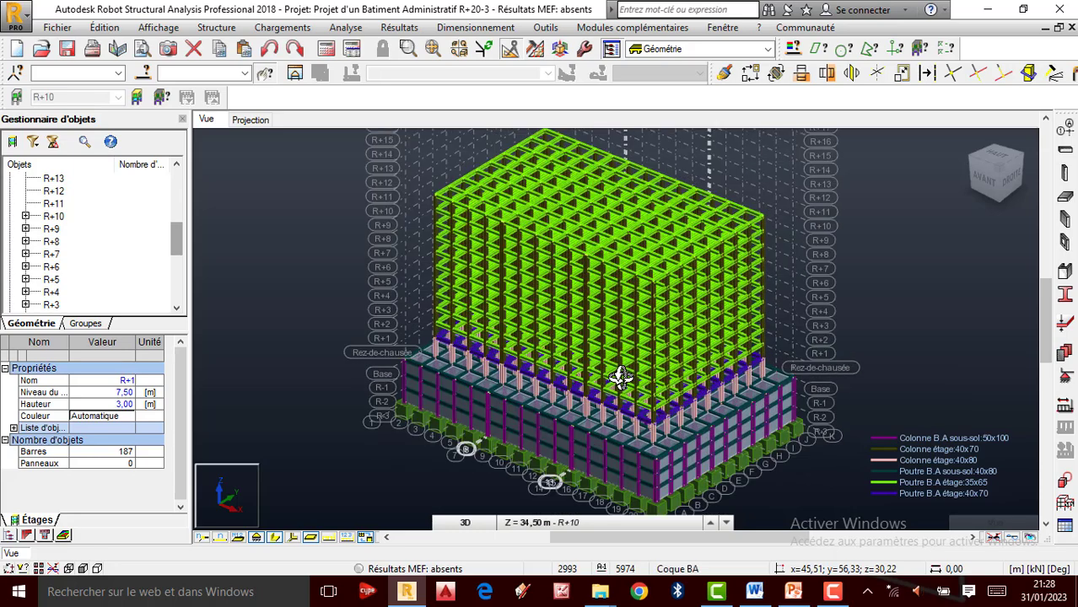
{"action": "scroll", "coordinate": [620, 377], "scroll_direction": "up", "scroll_amount": 2}
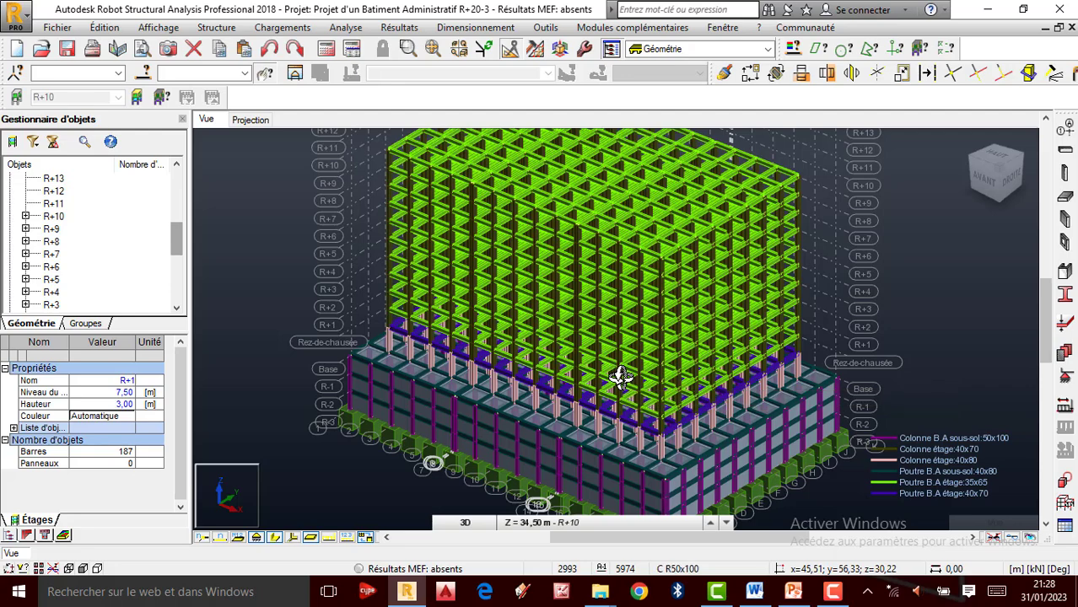
{"action": "scroll", "coordinate": [628, 296], "scroll_direction": "down", "scroll_amount": 2}
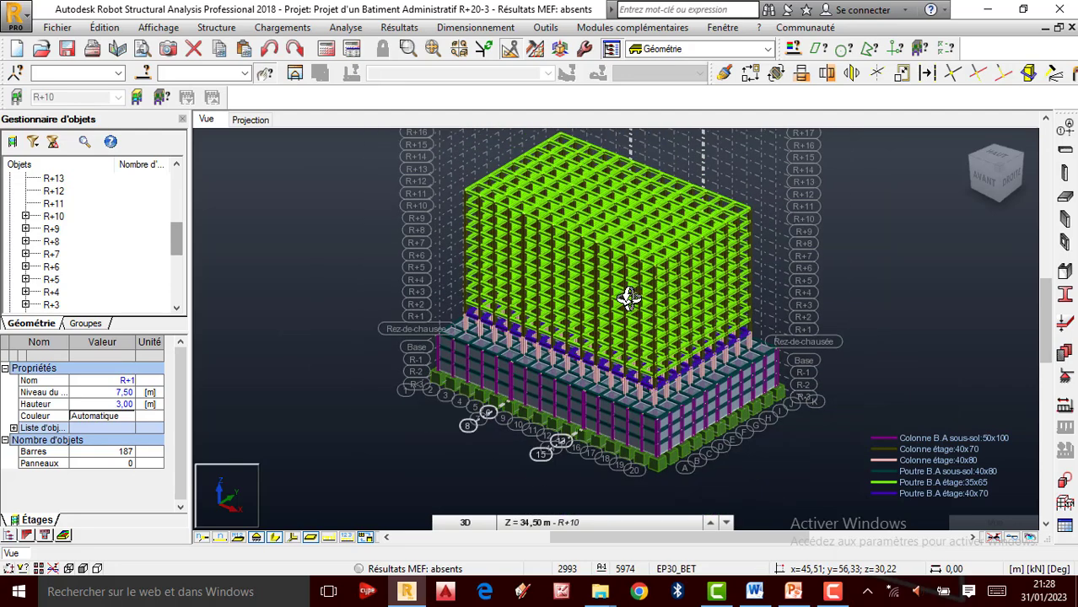
{"action": "scroll", "coordinate": [624, 299], "scroll_direction": "up", "scroll_amount": 2}
{"action": "scroll", "coordinate": [621, 301], "scroll_direction": "down", "scroll_amount": 1}
{"action": "scroll", "coordinate": [620, 301], "scroll_direction": "up", "scroll_amount": 1}
{"action": "scroll", "coordinate": [621, 269], "scroll_direction": "up", "scroll_amount": 1}
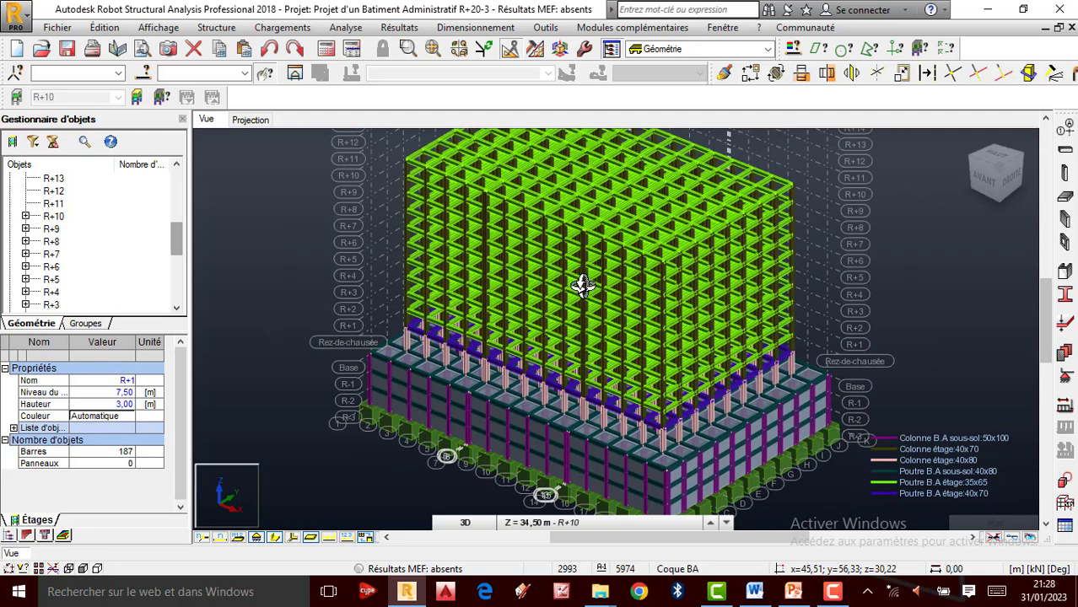
{"action": "scroll", "coordinate": [583, 285], "scroll_direction": "down", "scroll_amount": 1}
{"action": "scroll", "coordinate": [594, 248], "scroll_direction": "up", "scroll_amount": 1}
{"action": "scroll", "coordinate": [595, 253], "scroll_direction": "down", "scroll_amount": 1}
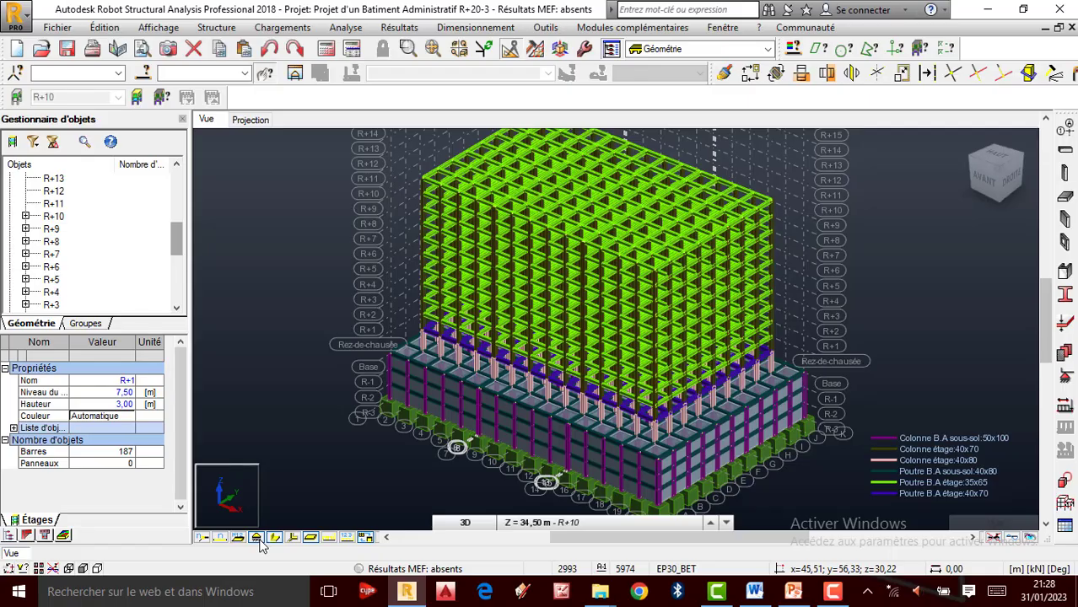
Hide the support symbols, display them again, and examine the supports and full structure at several distances.
{"action": "left_click", "coordinate": [257, 538]}
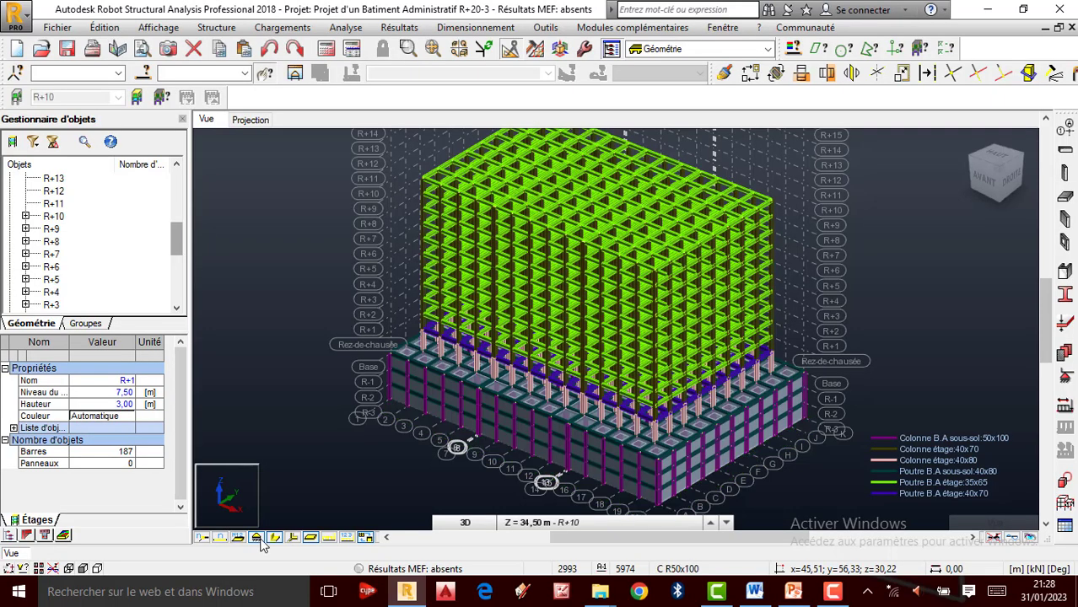
{"action": "left_click", "coordinate": [259, 539]}
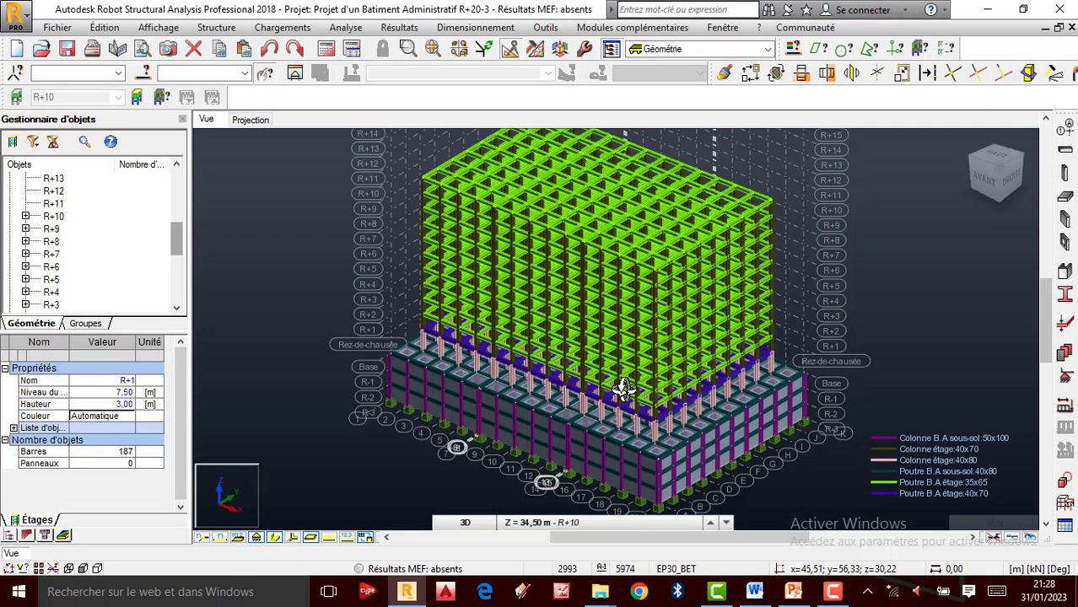
{"action": "scroll", "coordinate": [646, 366], "scroll_direction": "down", "scroll_amount": 2}
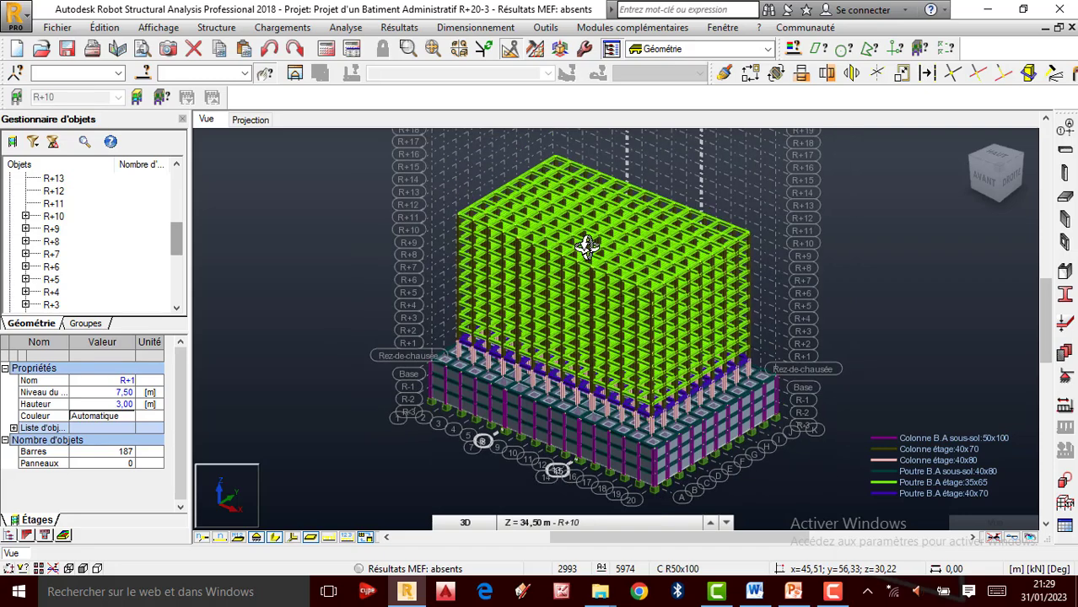
{"action": "scroll", "coordinate": [587, 246], "scroll_direction": "up", "scroll_amount": 1}
{"action": "scroll", "coordinate": [560, 296], "scroll_direction": "down", "scroll_amount": 2}
{"action": "scroll", "coordinate": [554, 269], "scroll_direction": "up", "scroll_amount": 1}
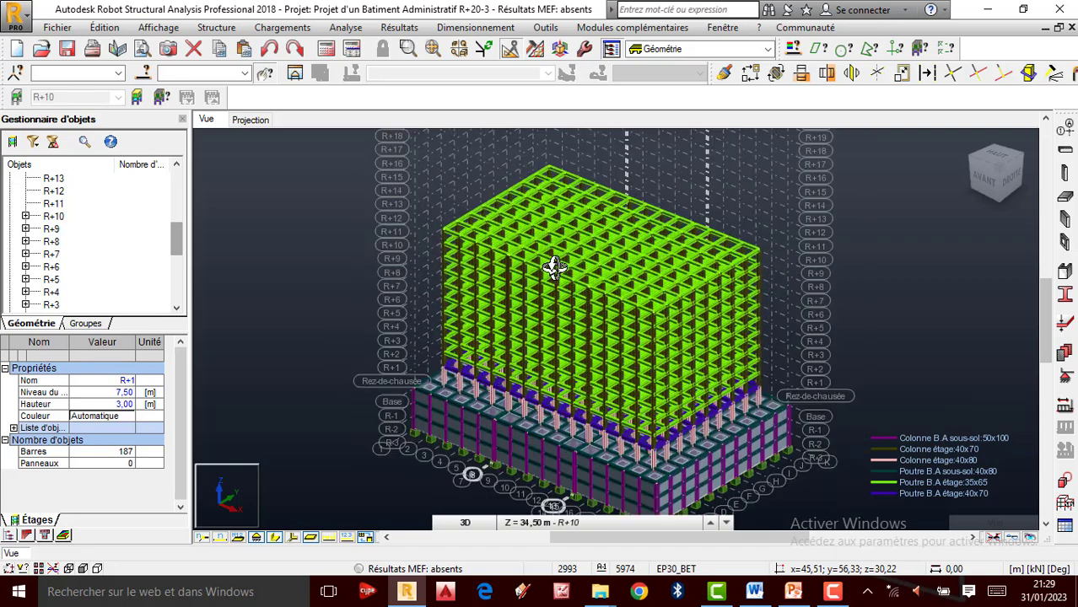
{"action": "scroll", "coordinate": [555, 268], "scroll_direction": "down", "scroll_amount": 4}
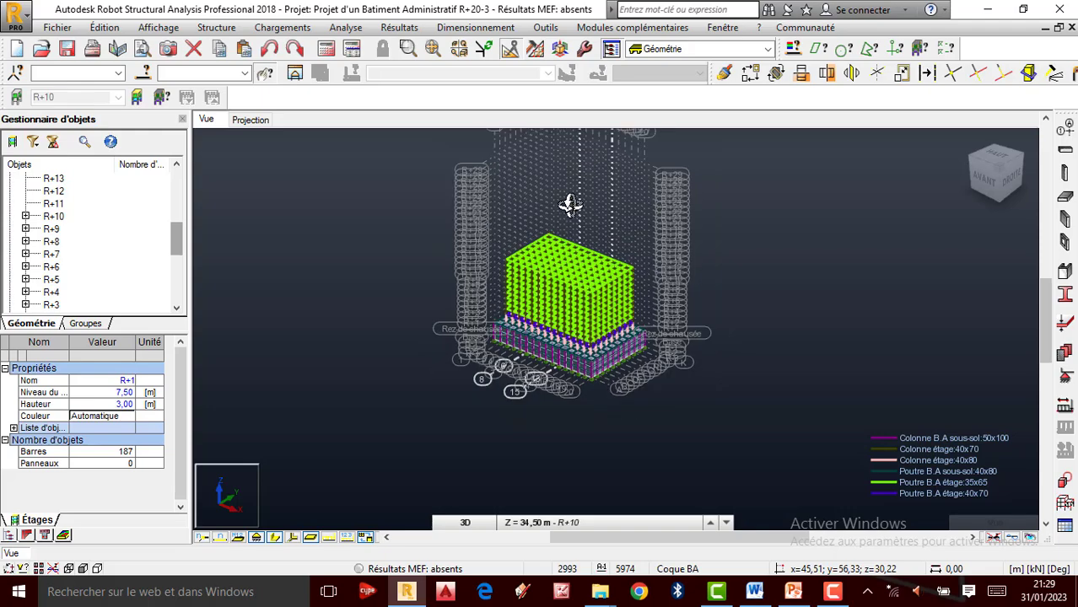
{"action": "scroll", "coordinate": [570, 205], "scroll_direction": "down", "scroll_amount": 3}
{"action": "scroll", "coordinate": [548, 325], "scroll_direction": "up", "scroll_amount": 3}
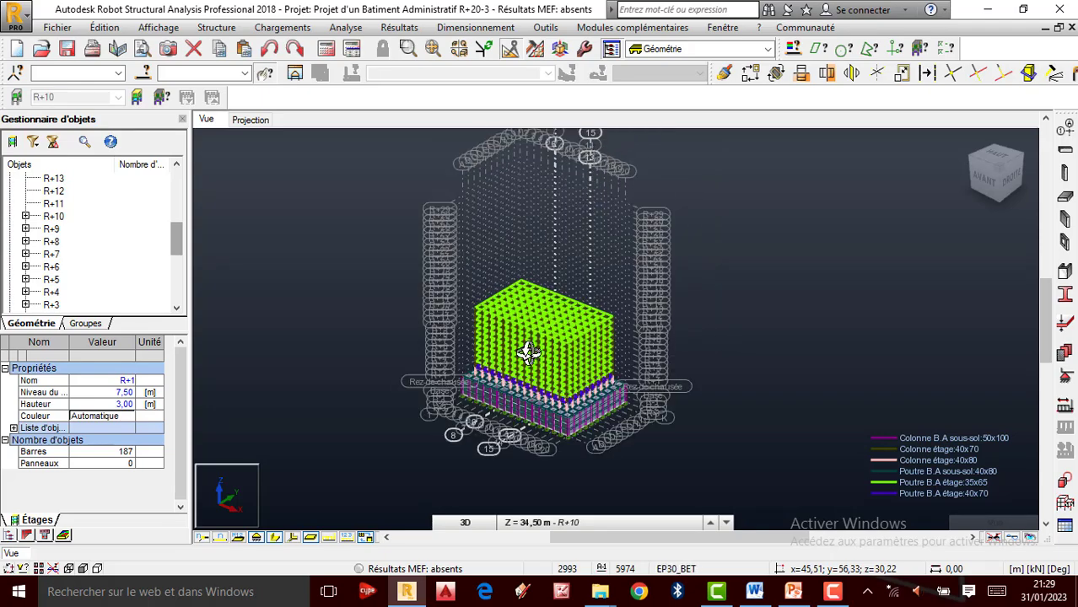
{"action": "scroll", "coordinate": [498, 405], "scroll_direction": "up", "scroll_amount": 3}
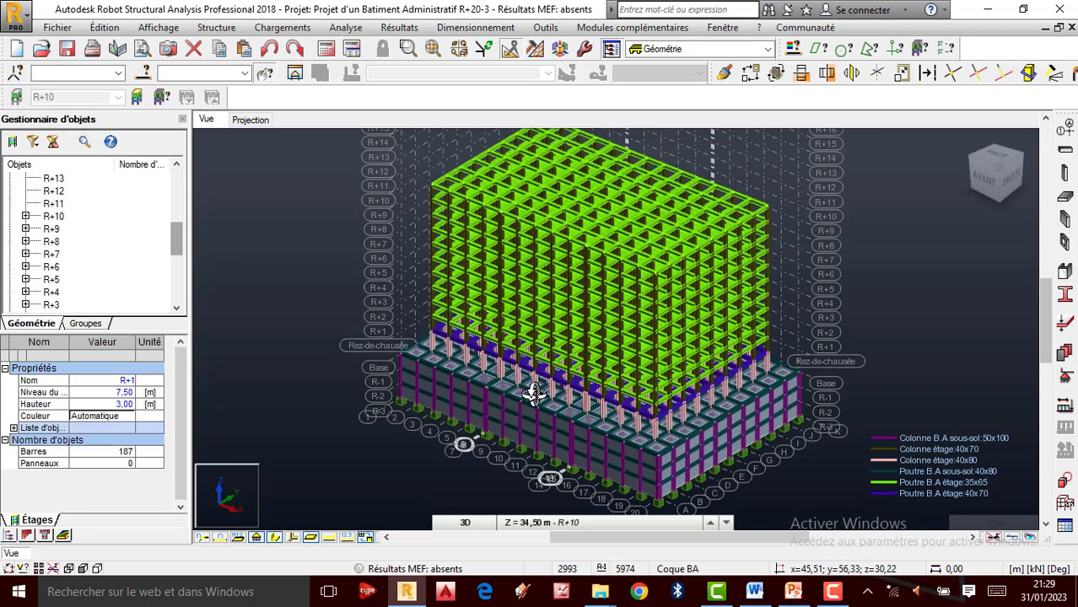